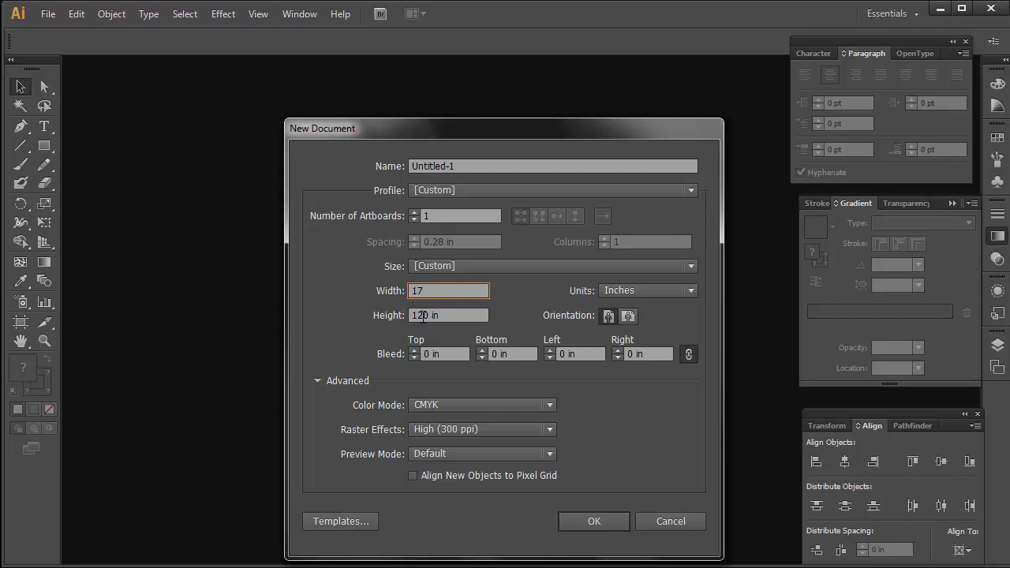
Step: Set the new document's height to 22 in and create the document
key("Tab")
type("1")
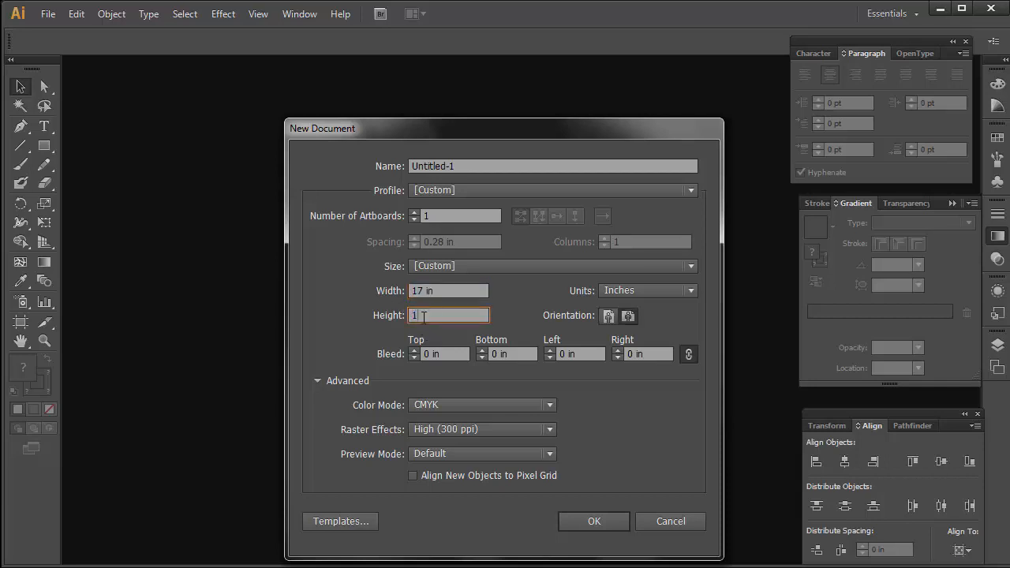
type("22")
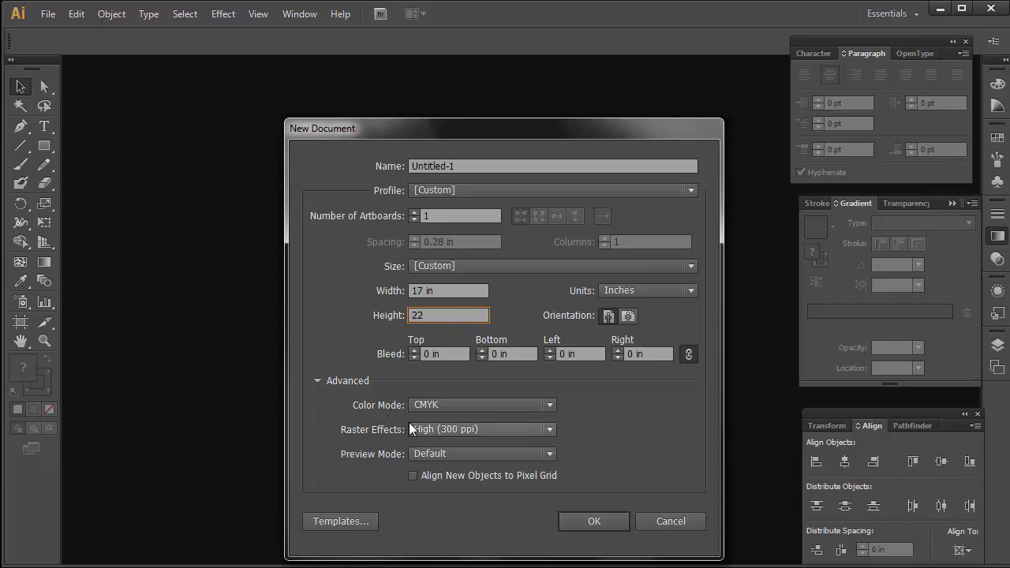
left_click(595, 520)
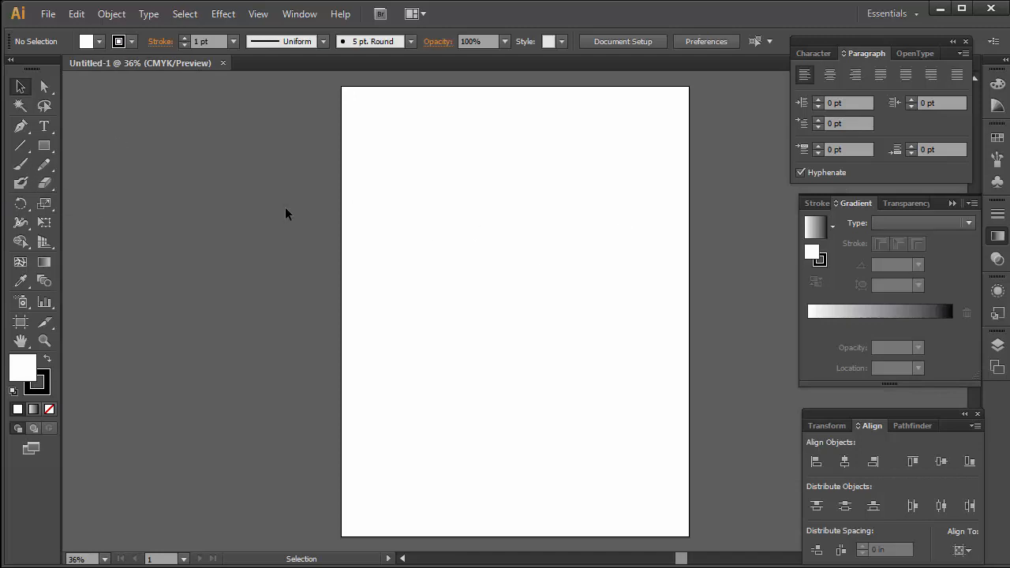
Step: Draw a rectangle covering the whole artboard and remove its stroke
left_click(44, 146)
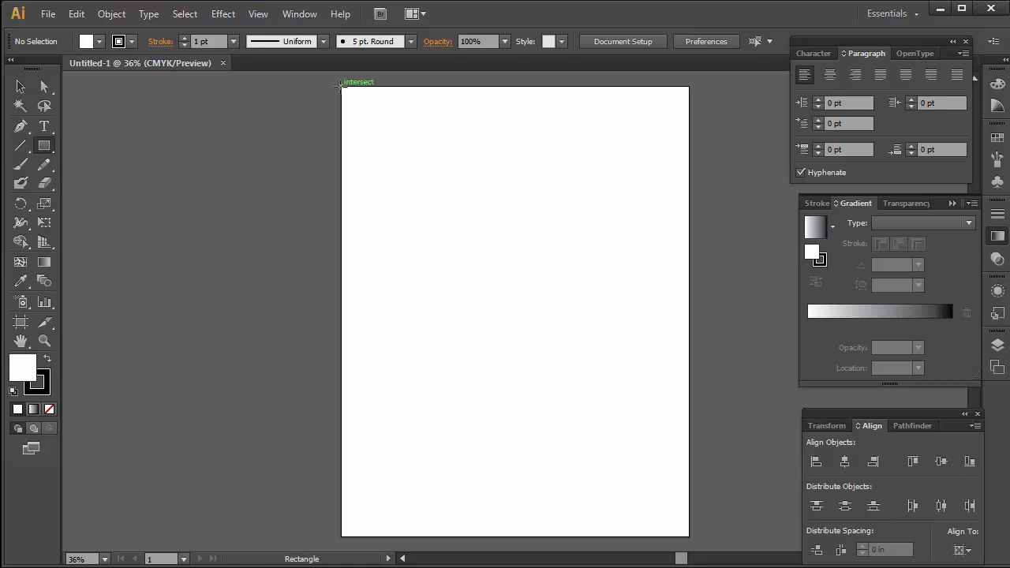
left_click_drag(341, 82, 688, 536)
left_click(21, 86)
left_click_drag(515, 82, 515, 85)
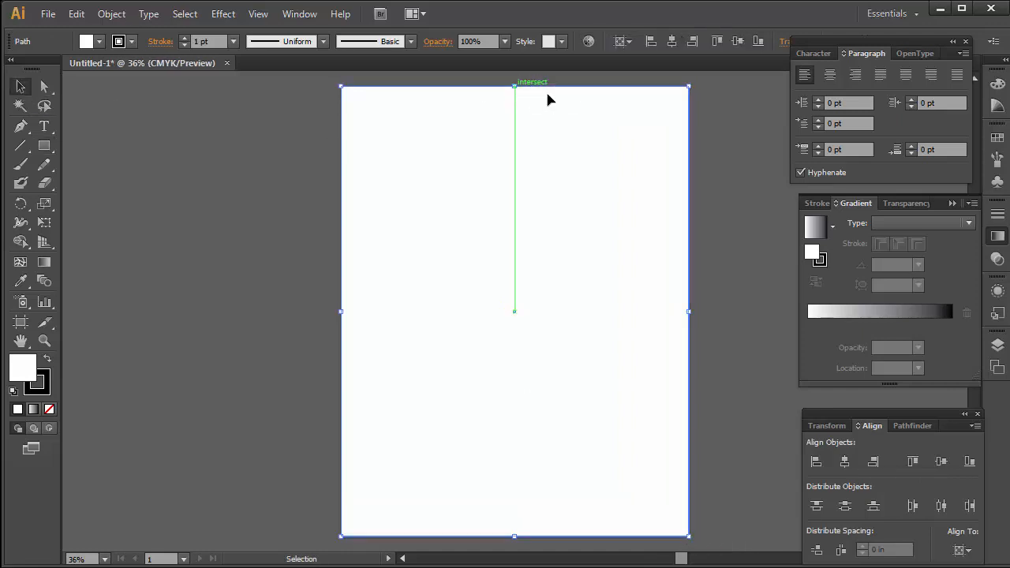
left_click(131, 43)
left_click(14, 73)
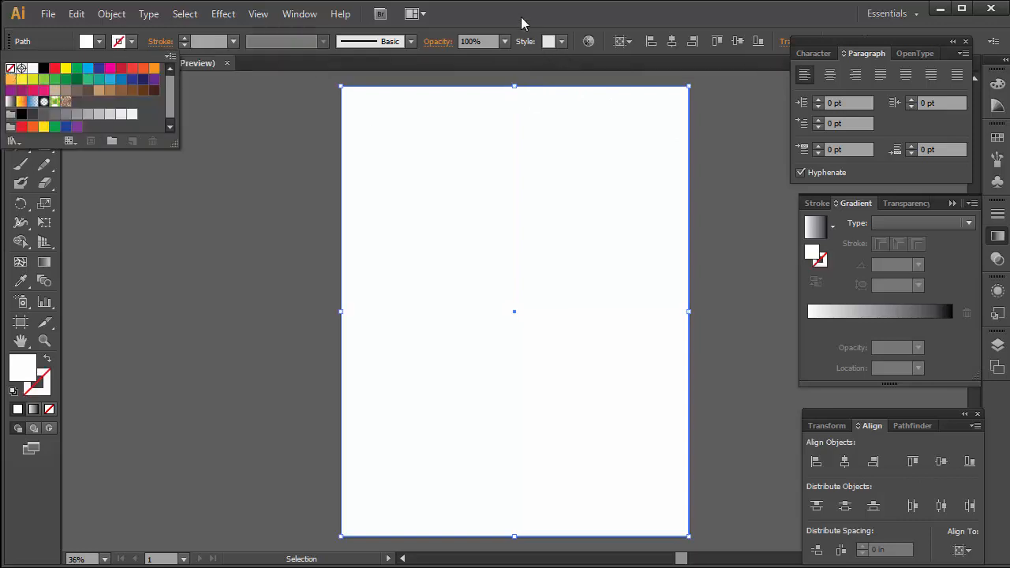
Step: Fill the rectangle with a linear gradient at an angle of 90°
left_click(879, 316)
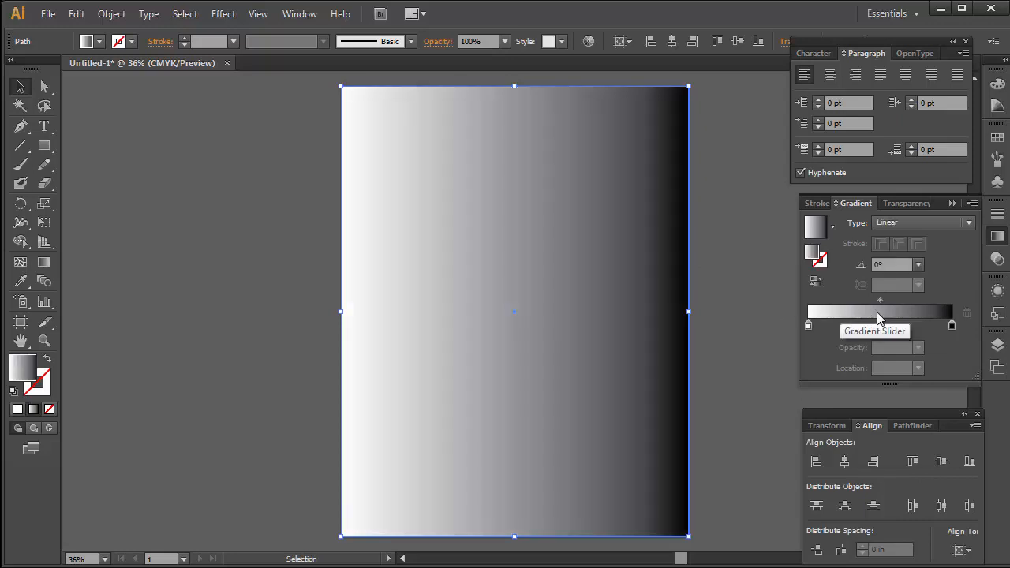
left_click(894, 264)
type("90")
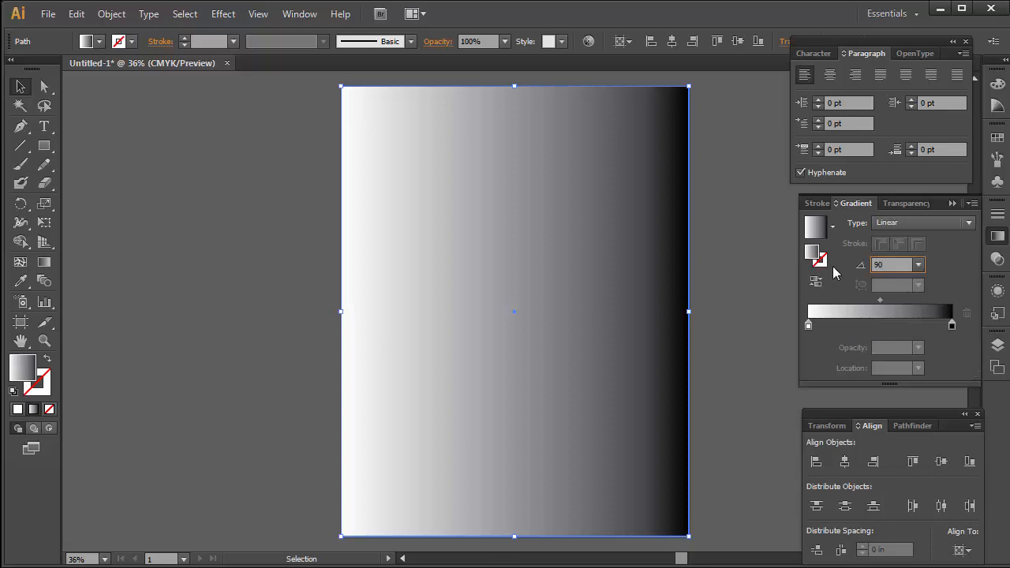
key("Return")
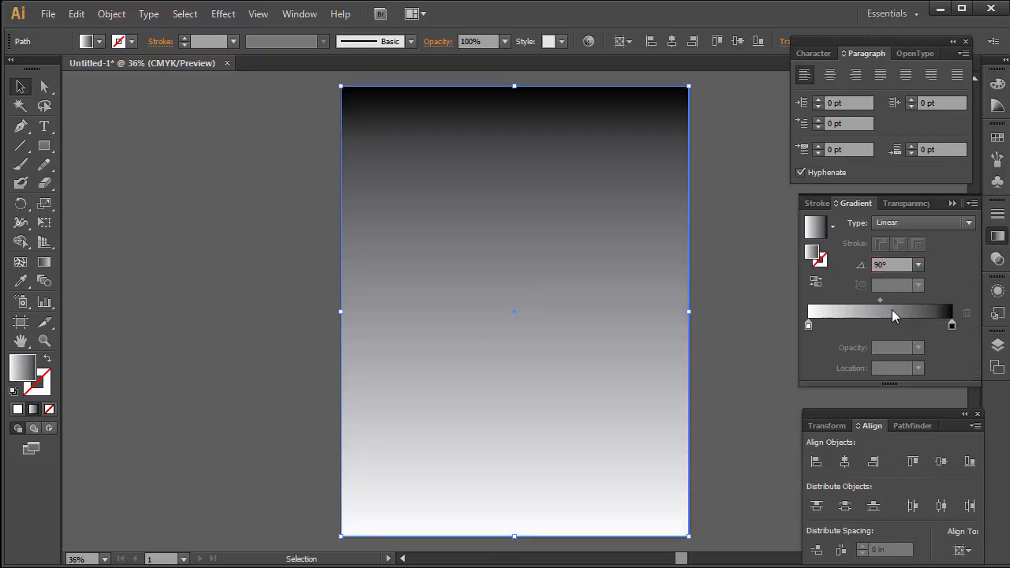
Step: Switch the gradient's black stop to CMYK and set its magenta to 65% and yellow to 68%, keeping black at 100%
left_click(952, 327)
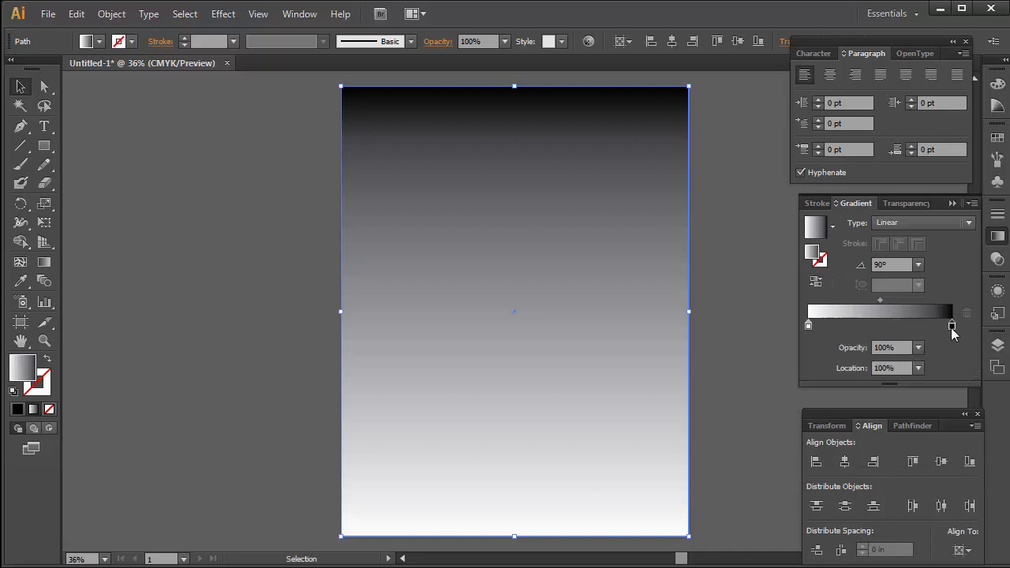
double_click(951, 326)
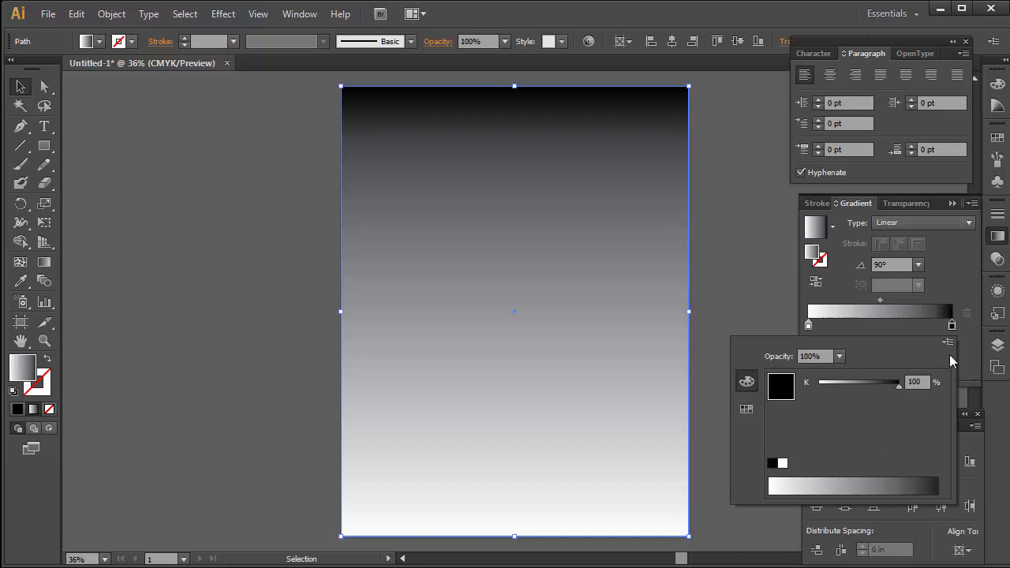
left_click(946, 343)
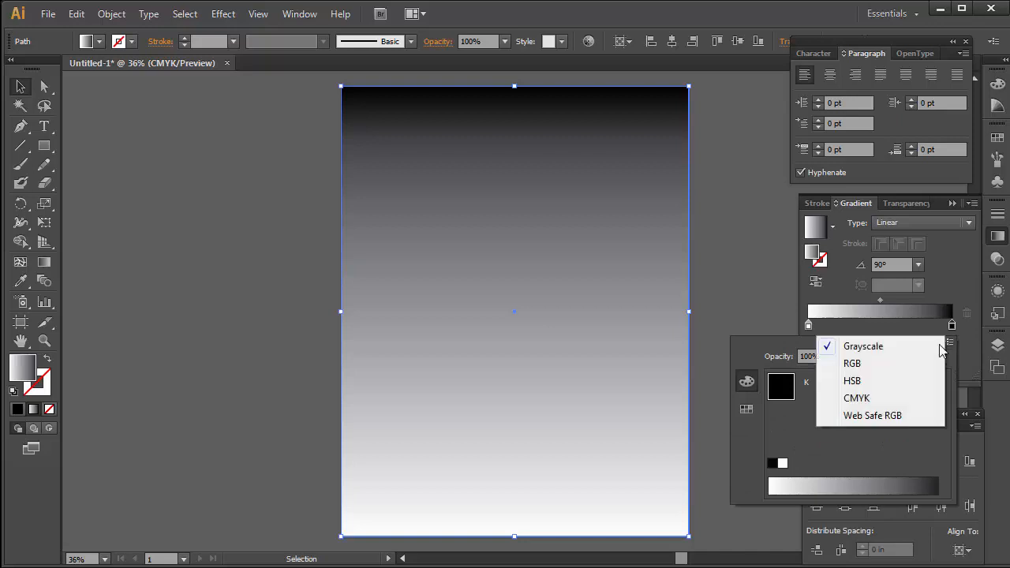
left_click(855, 398)
left_click_drag(896, 446, 873, 422)
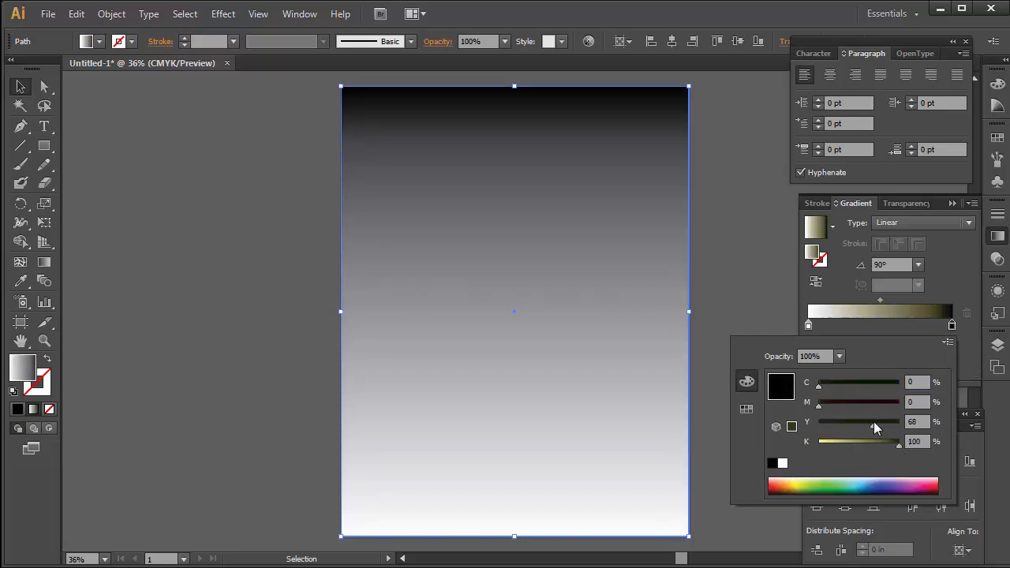
left_click(870, 403)
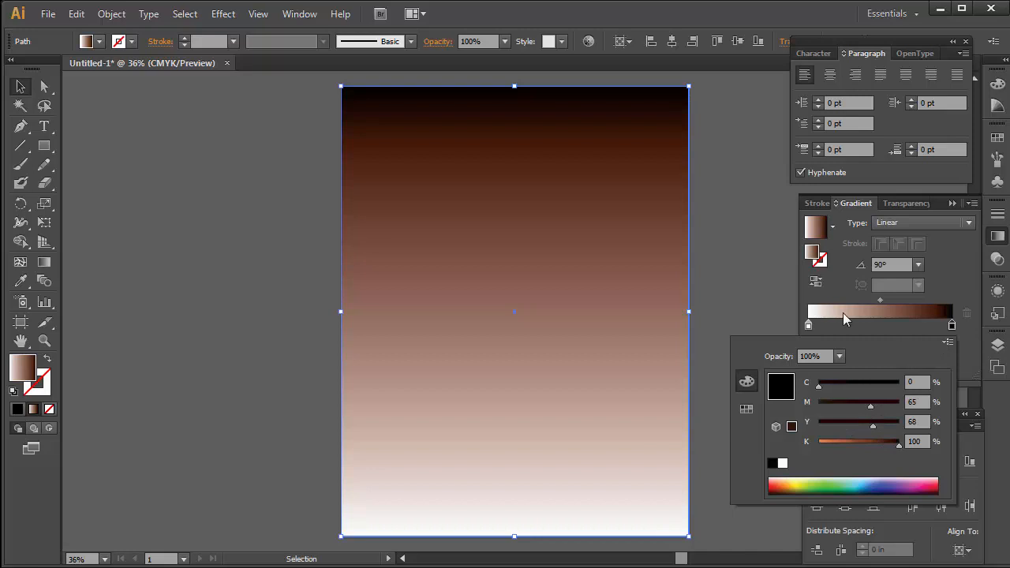
Step: Switch the gradient's white stop to CMYK and make it red with 100% magenta and 100% yellow
left_click(807, 326)
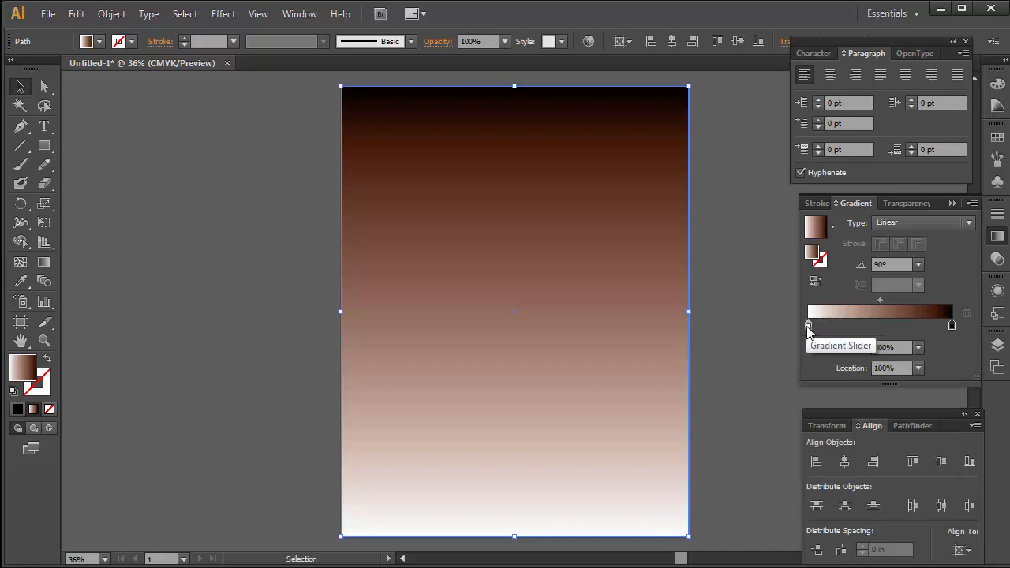
double_click(808, 326)
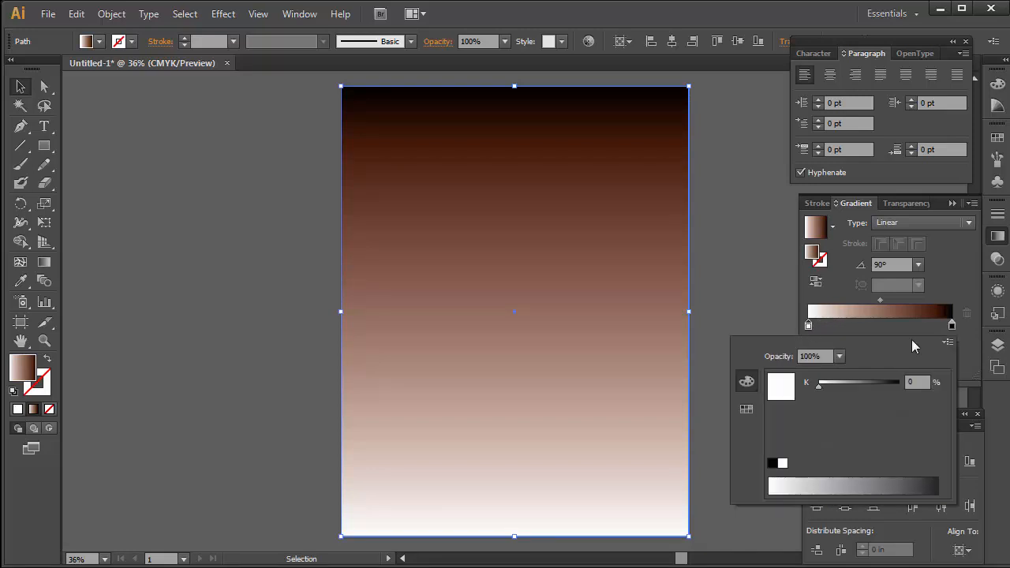
left_click(946, 344)
left_click(826, 396)
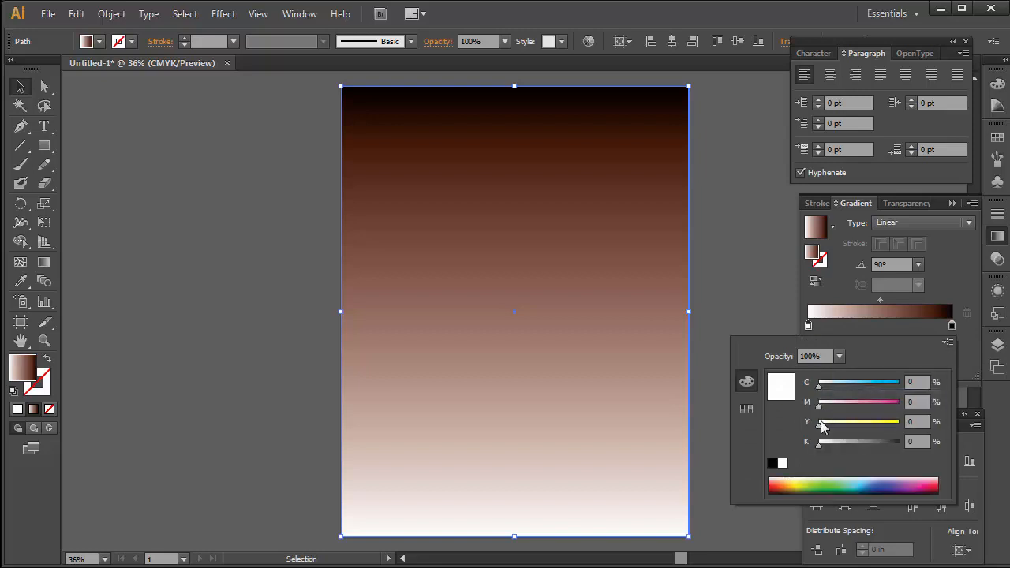
left_click_drag(820, 407, 917, 422)
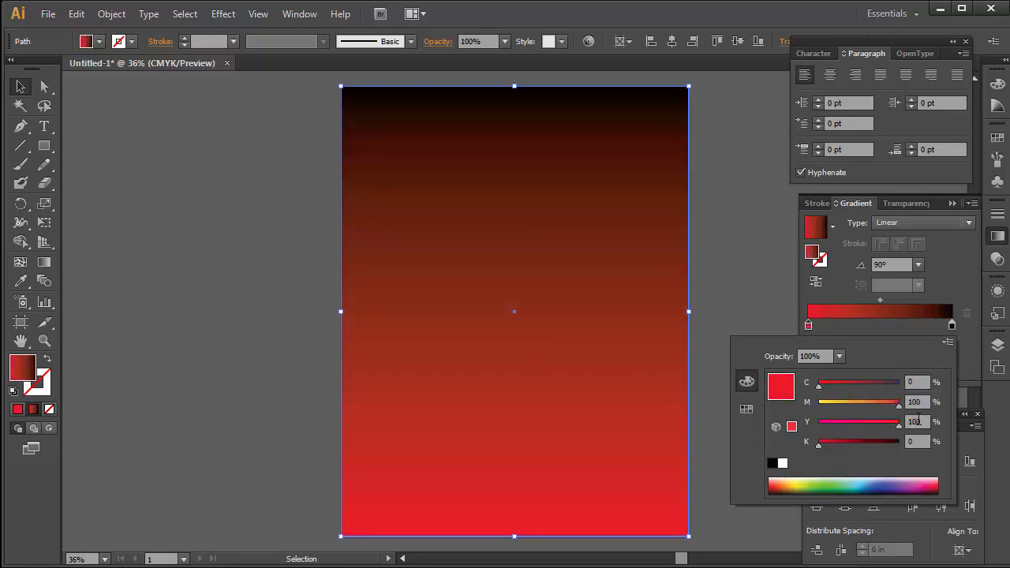
Step: Shift the gradient's black stop to location 83.33% and its blend midpoint to 29.68%, and deselect the rectangle
left_click_drag(881, 300, 857, 301)
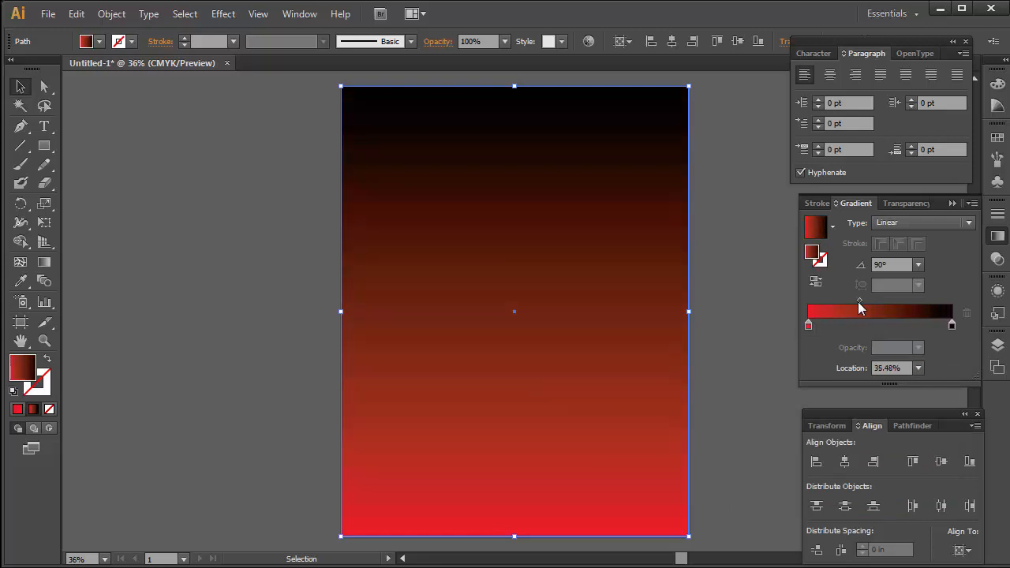
left_click_drag(952, 330, 927, 332)
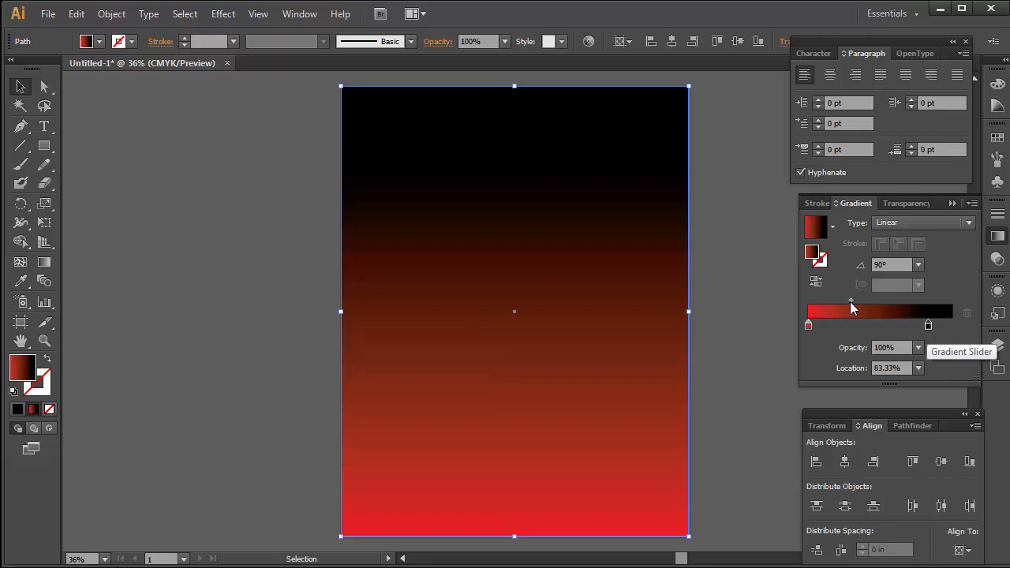
left_click_drag(850, 301, 843, 301)
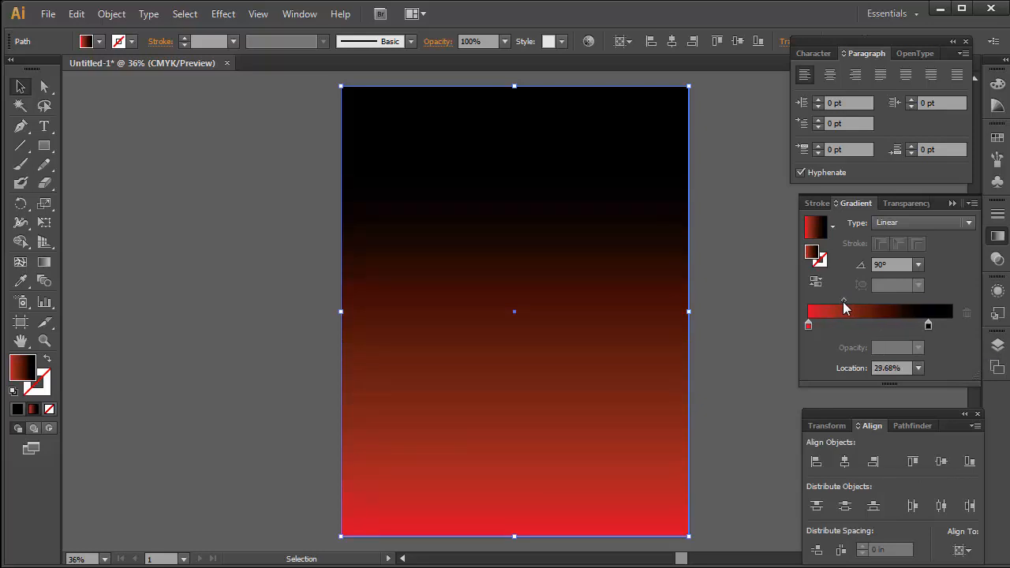
left_click(705, 169)
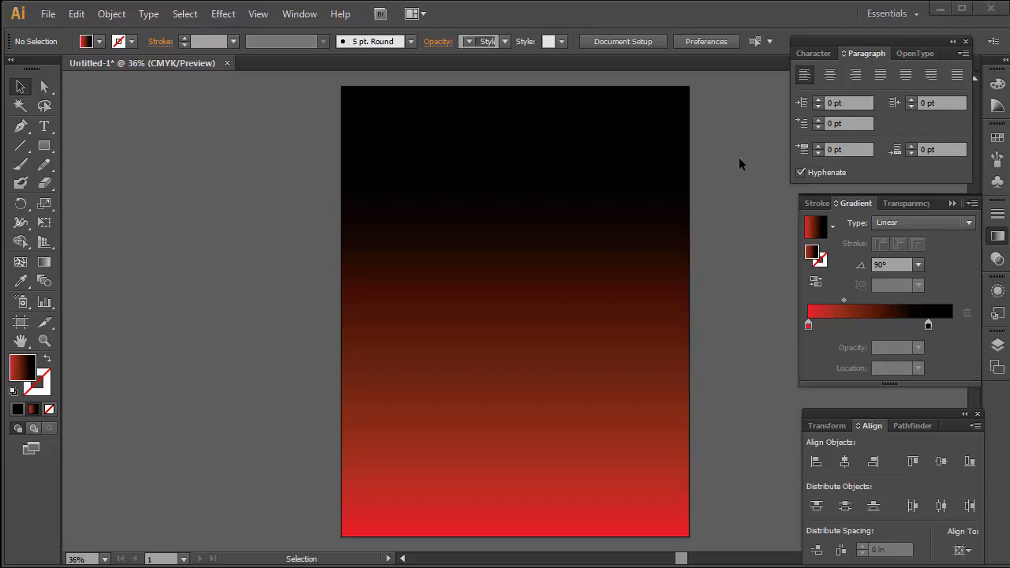
Step: Start a text object on the empty canvas beside the artboard, using the SutonnyMJ font at 72 pt
left_click(44, 127)
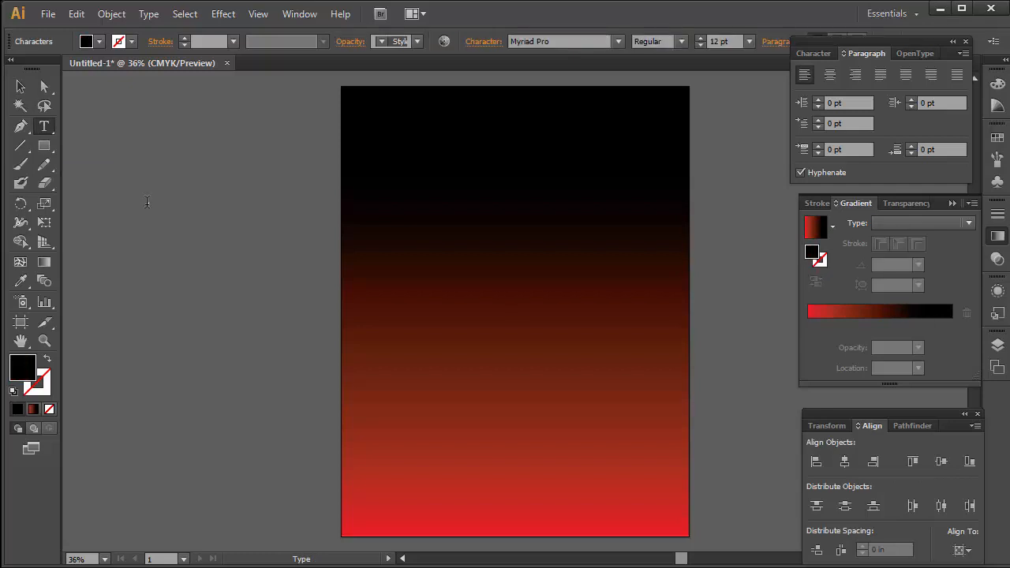
left_click(550, 42)
type("SutonnyMJ")
key("Return")
type("SutonnyMJ")
left_click(748, 41)
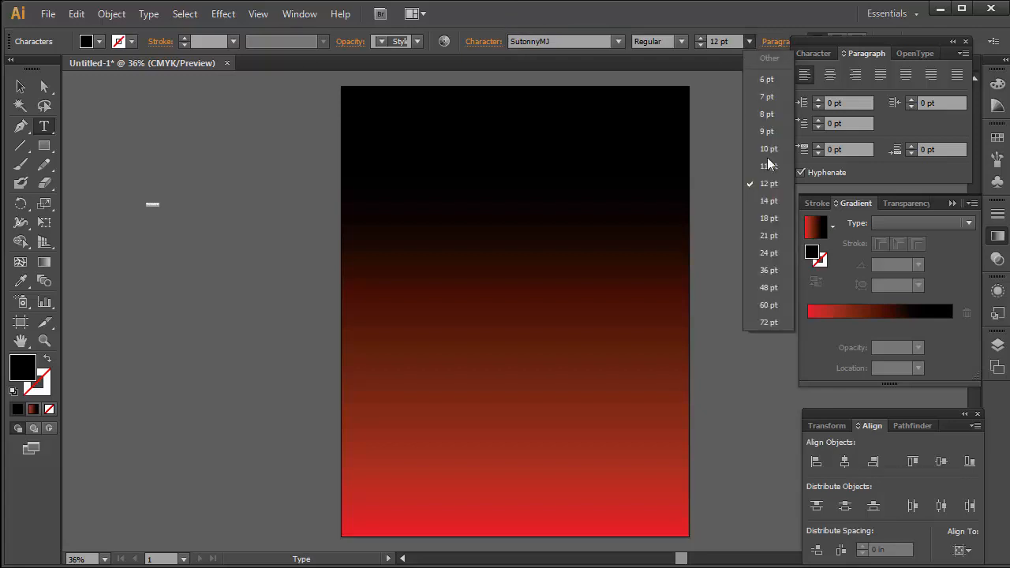
left_click(767, 322)
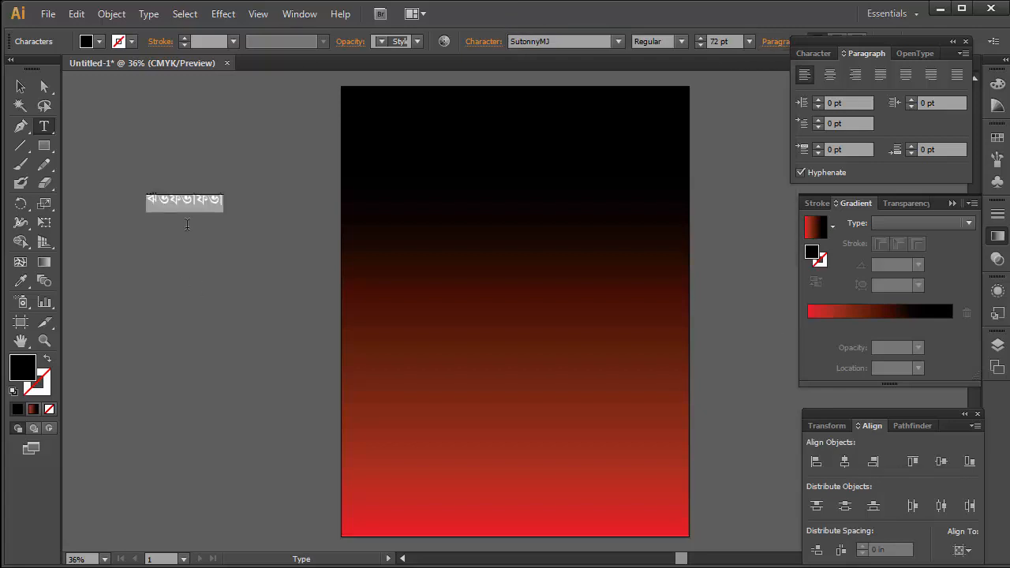
Step: Replace the placeholder characters with the text "আল্লাহ সর্বশক্তিমান"
type("Avjø")
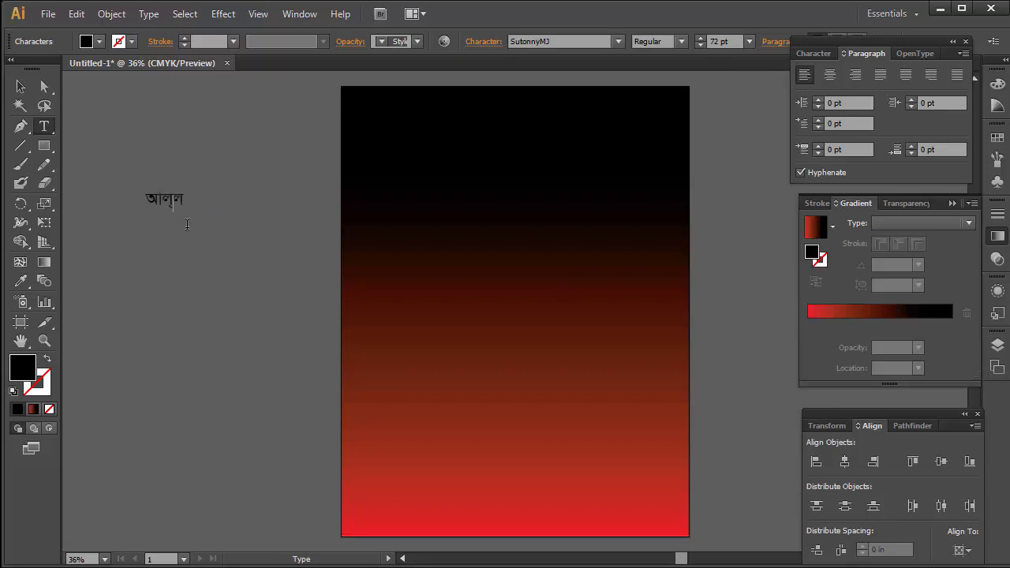
type("vn")
type(" সর্বশকি্")
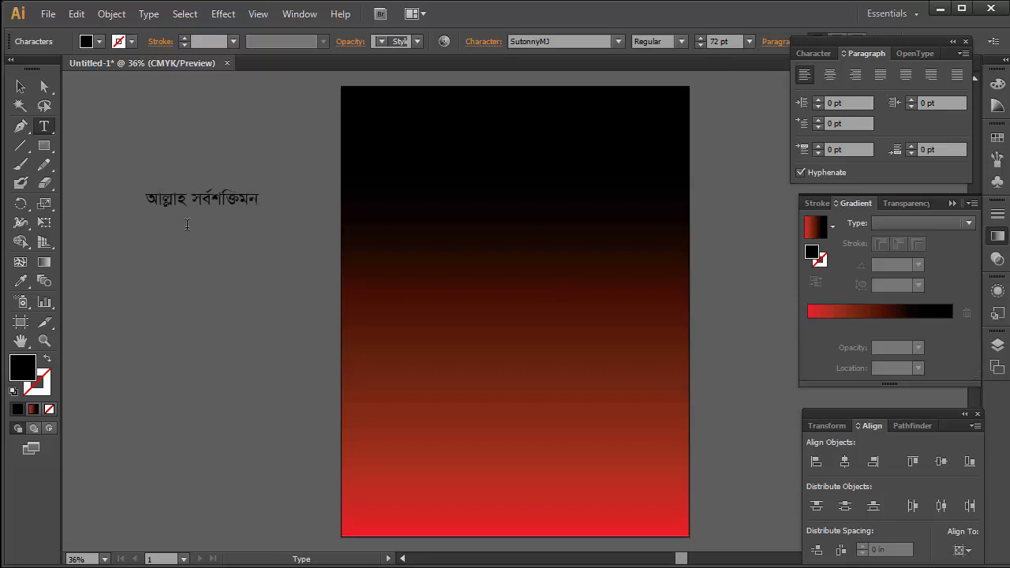
left_click(20, 88)
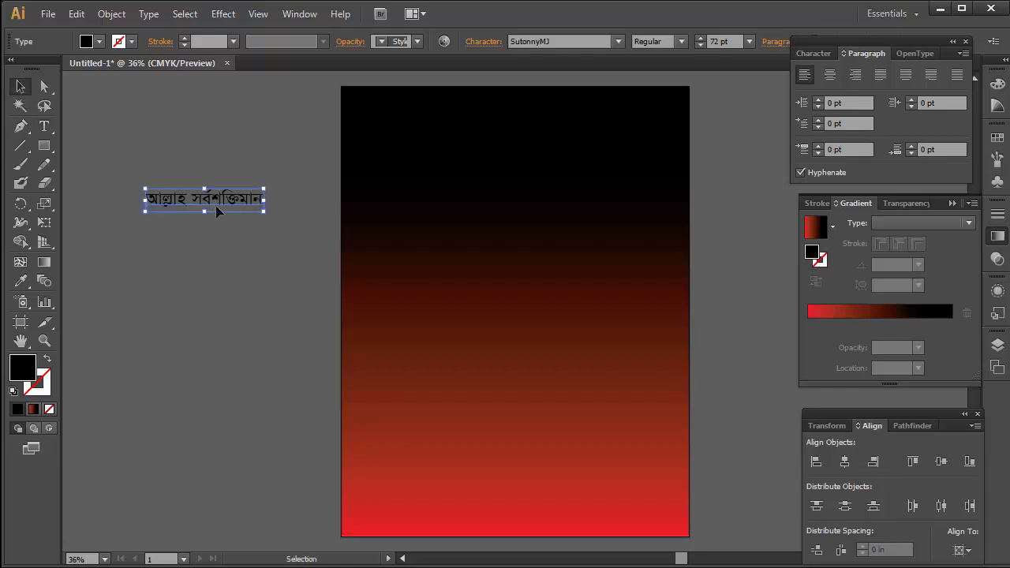
Step: Move the Bengali text line to the upper middle of the gradient background and fill it with white
left_click_drag(191, 204, 505, 112)
left_click(502, 163)
left_click(518, 119)
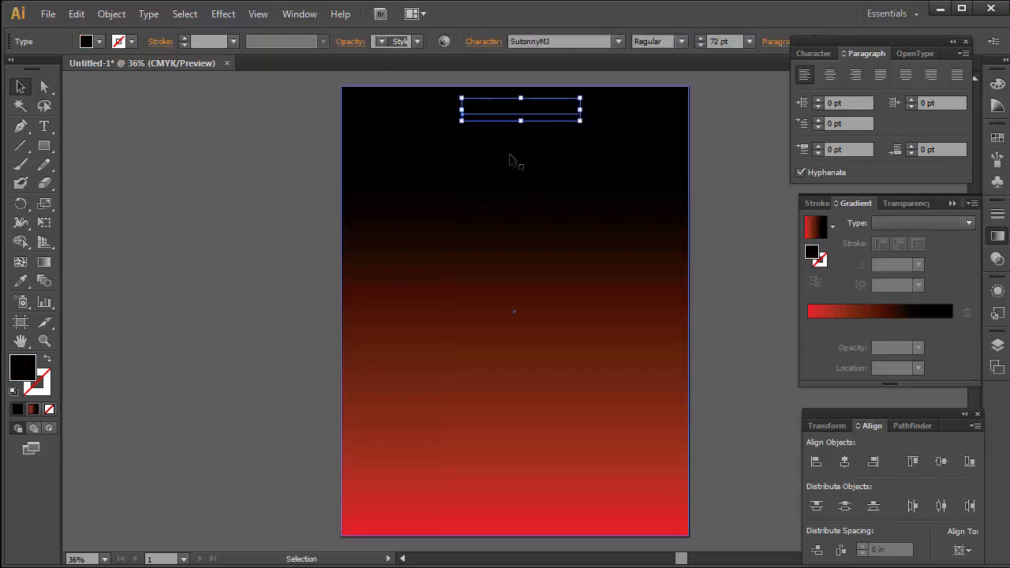
left_click(90, 45)
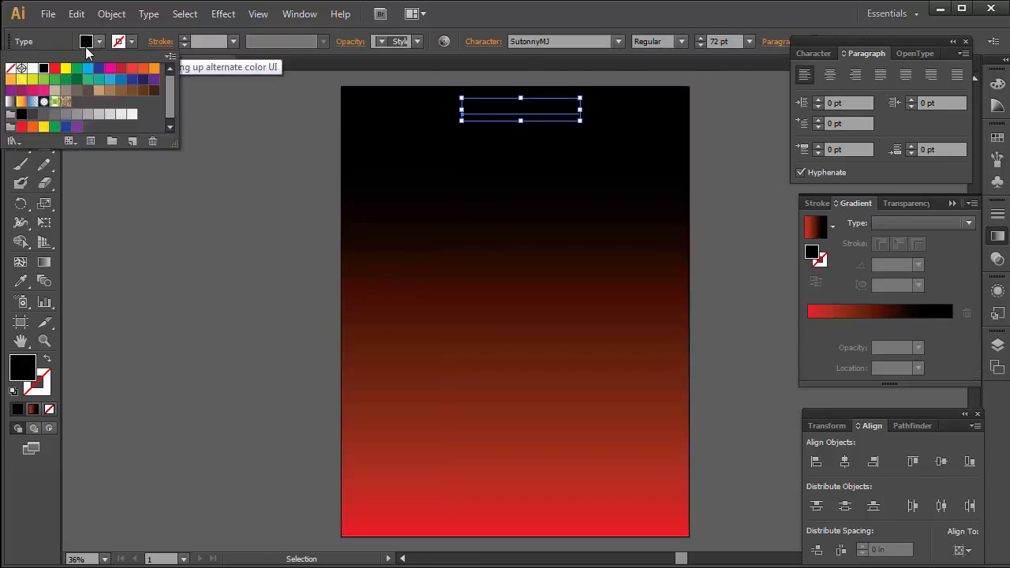
left_click(33, 68)
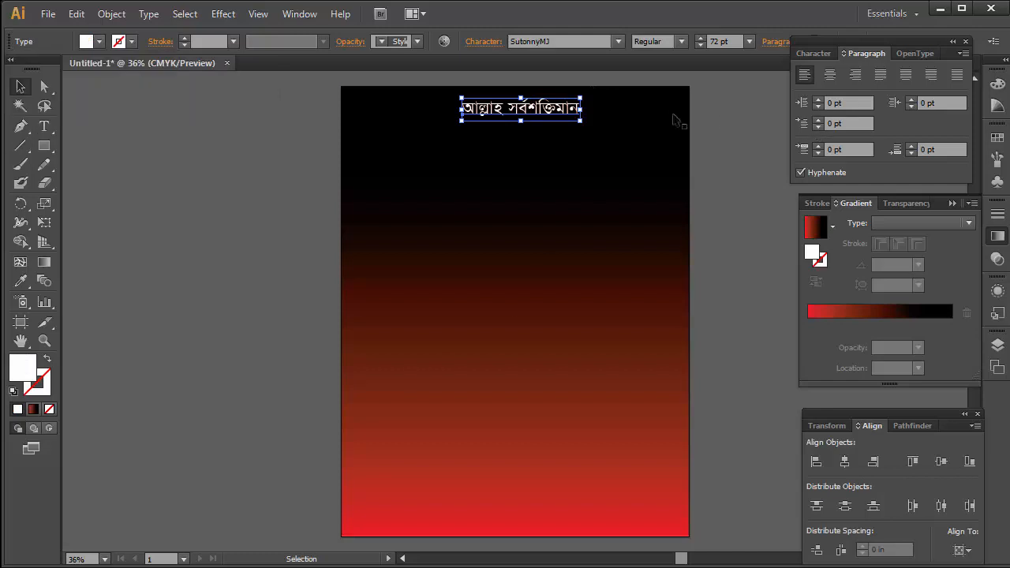
Step: Select the whole heading text and set its font style to Bold and its size to 48 pt
key("ctrl+space")
left_click_drag(419, 95, 721, 176)
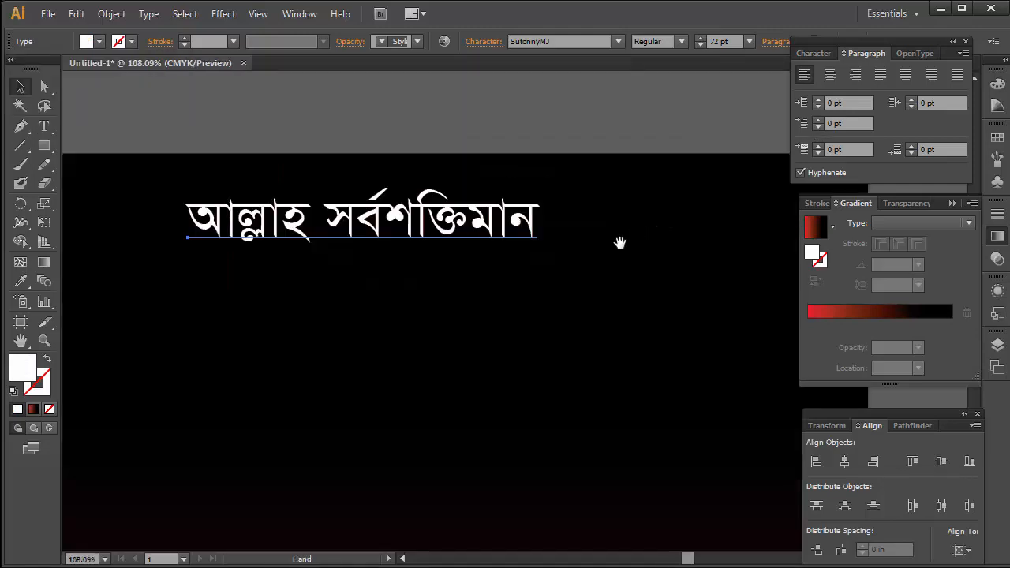
left_click(458, 136)
left_click(505, 272)
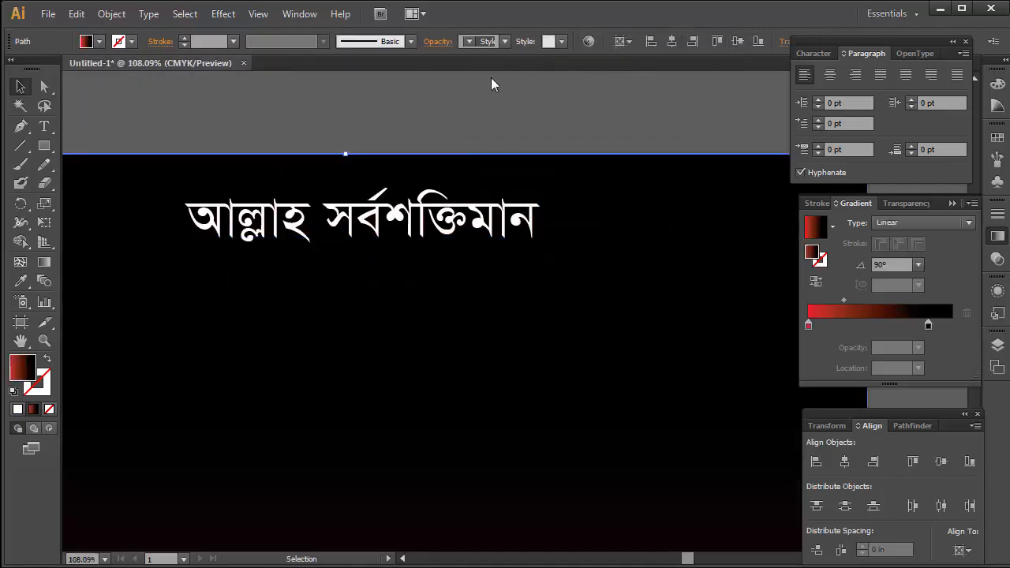
double_click(432, 209)
triple_click(441, 209)
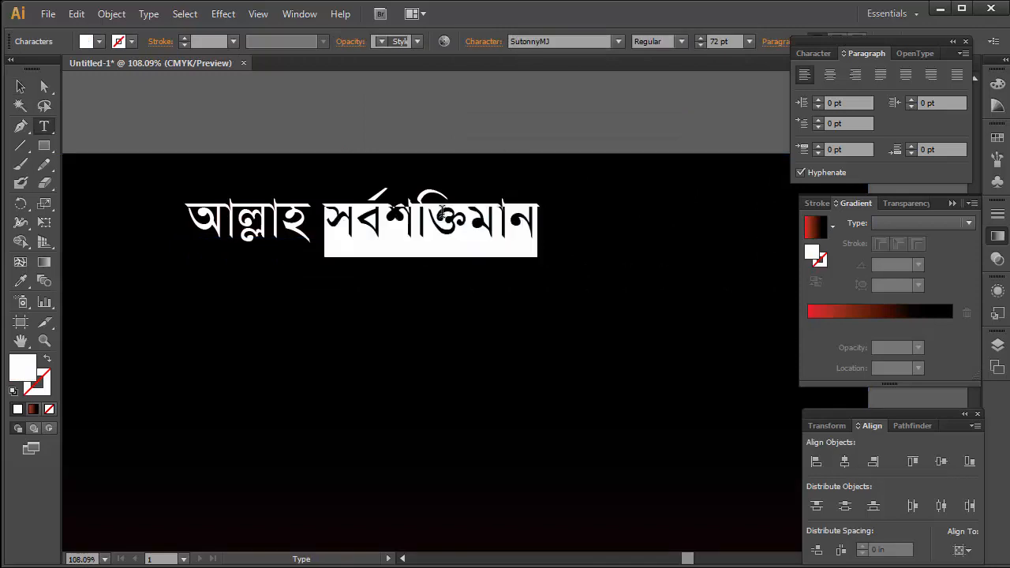
left_click(682, 42)
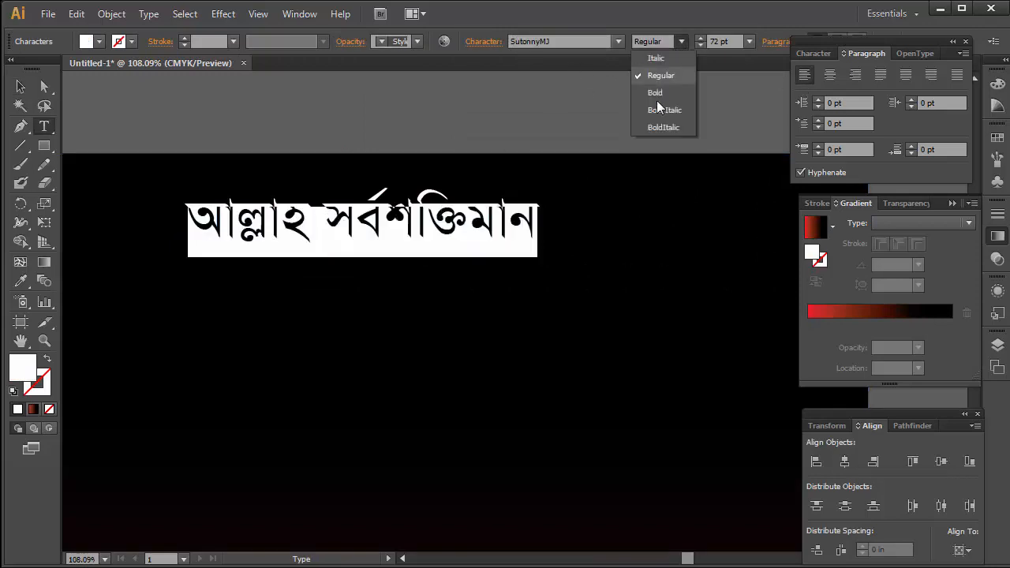
left_click(658, 94)
left_click(749, 42)
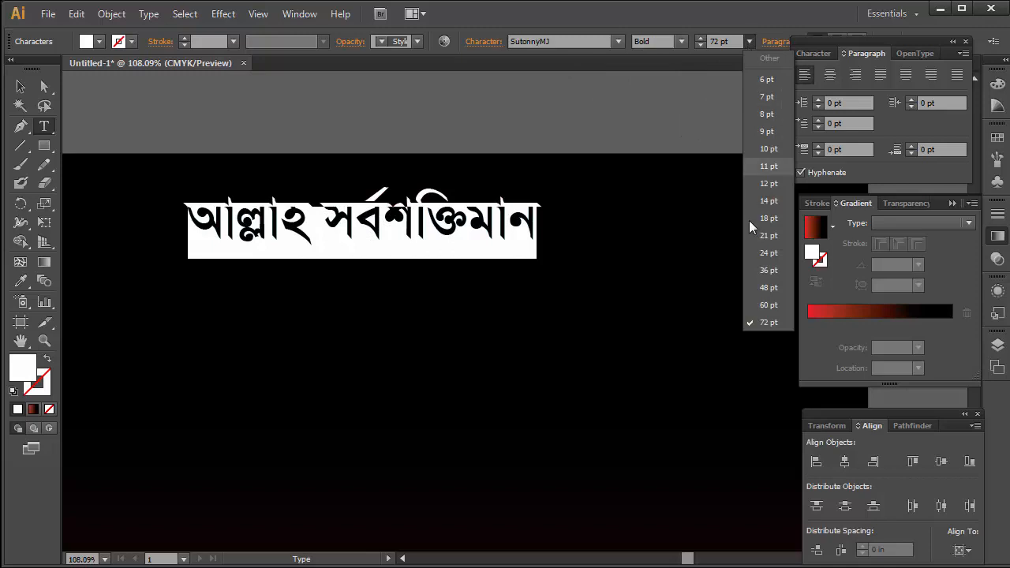
left_click(765, 286)
left_click(21, 86)
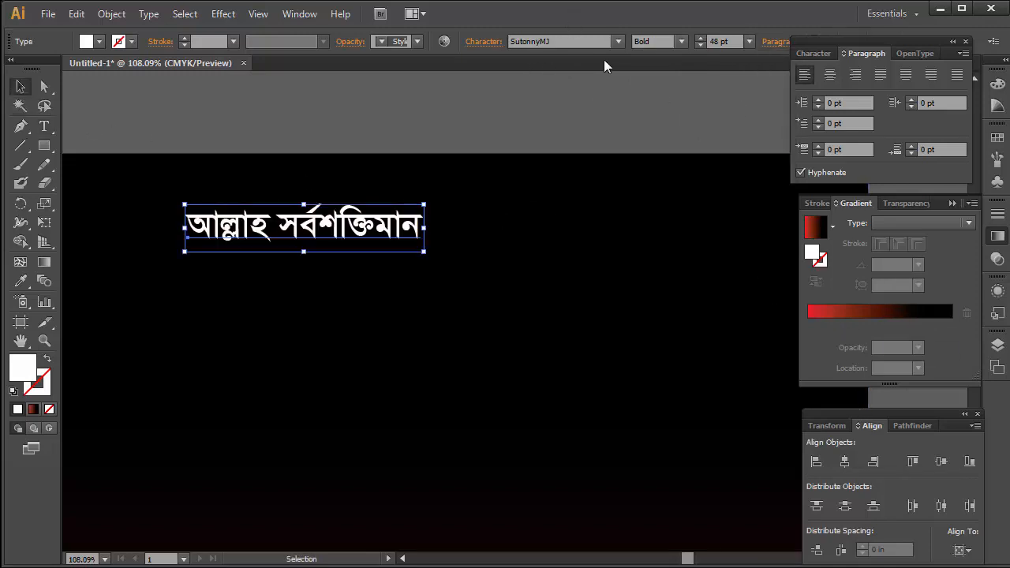
Step: Center-align the heading's paragraph and move it to the horizontal middle of the poster, near the upper edge
left_click(831, 76)
left_click(334, 273, "ctrl+alt")
left_click(338, 273, "ctrl+alt")
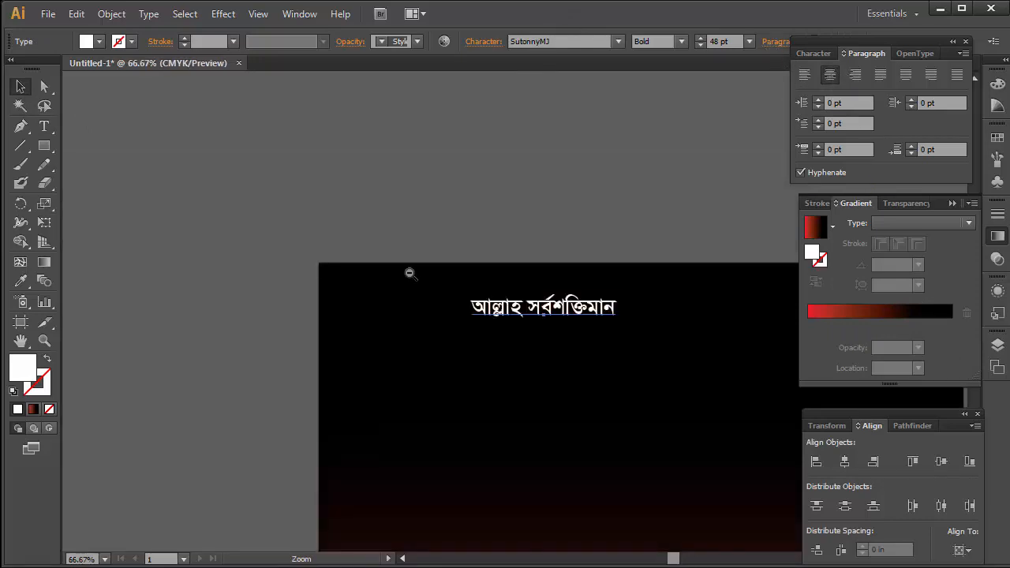
left_click(409, 273, "ctrl+alt")
left_click(554, 225)
left_click_drag(482, 302, 552, 302)
key("ctrl+z")
left_click(474, 312)
left_click_drag(475, 313, 540, 307)
Step: Reduce the heading's font size to 38 pt
left_click(700, 45)
left_click(700, 45)
left_click(700, 45)
left_click(700, 45)
left_click(699, 45)
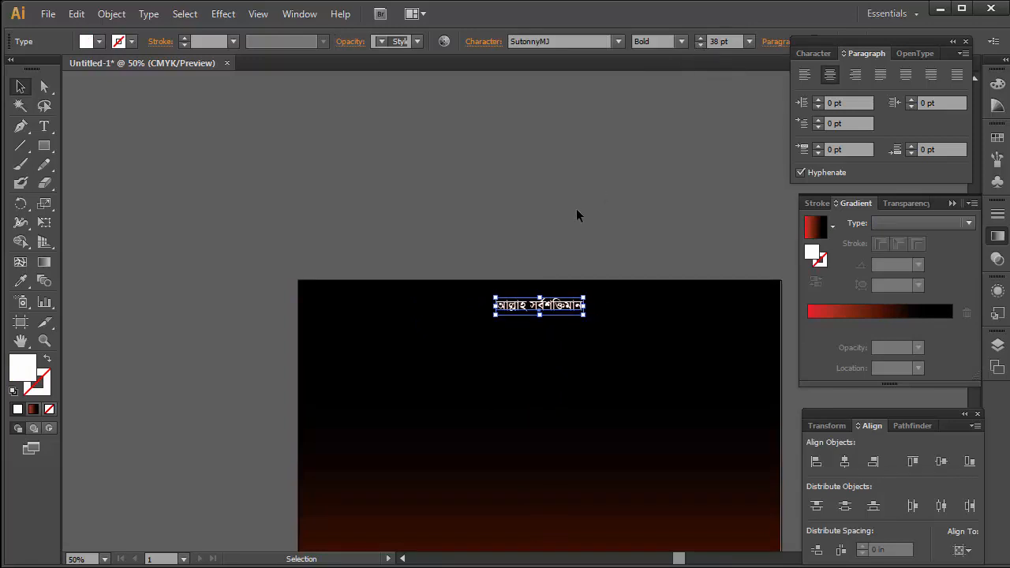
left_click(566, 223)
left_click(557, 336, "ctrl")
left_click(560, 316, "ctrl")
left_click_drag(564, 321, 636, 274)
left_click(548, 316, "ctrl+alt")
left_click_drag(507, 327, 482, 292)
Step: Duplicate the heading below and to its right, and replace the copy's text with the two lines "জয় বাংলা" and "জয় বঙ্গবন্ধু"
left_click(471, 199)
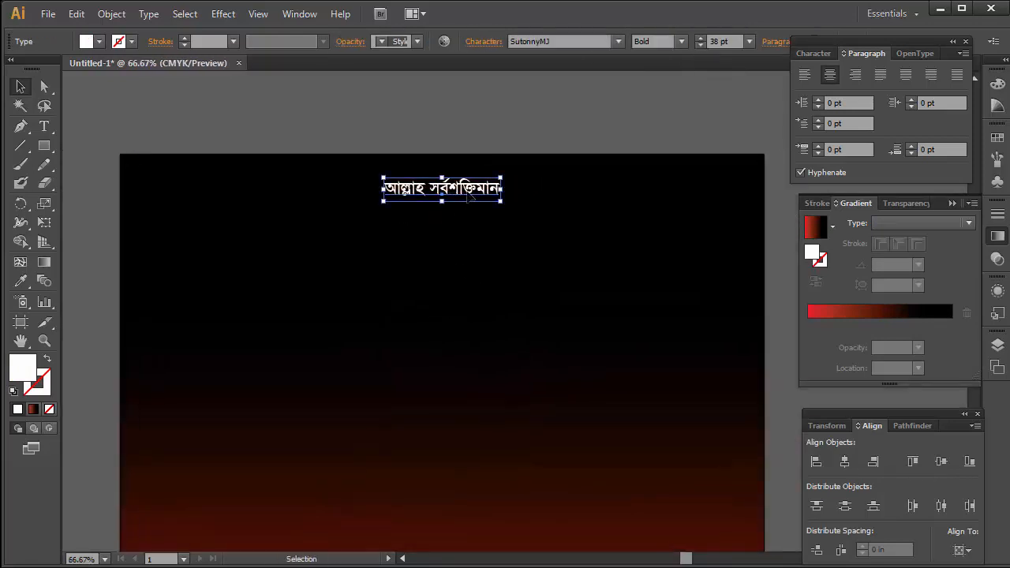
left_click_drag(460, 192, 530, 230)
double_click(524, 229)
key("ctrl+a")
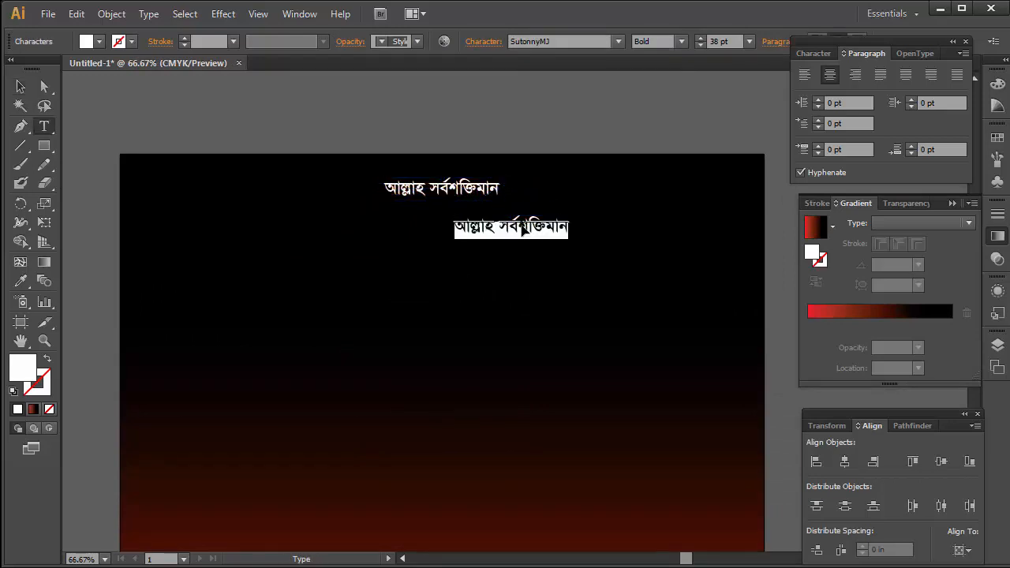
type("জয় বাংলা")
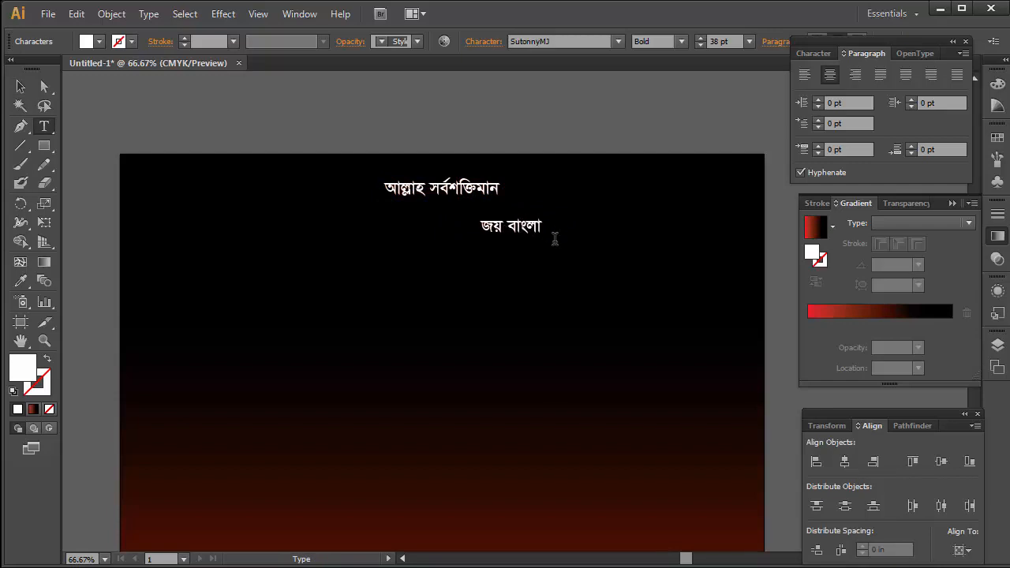
key("Return")
type("জয় বঙ্গবন্ধু")
Step: Left-align the two-line slogan and shift it slightly left, below the heading's right end
left_click(20, 87)
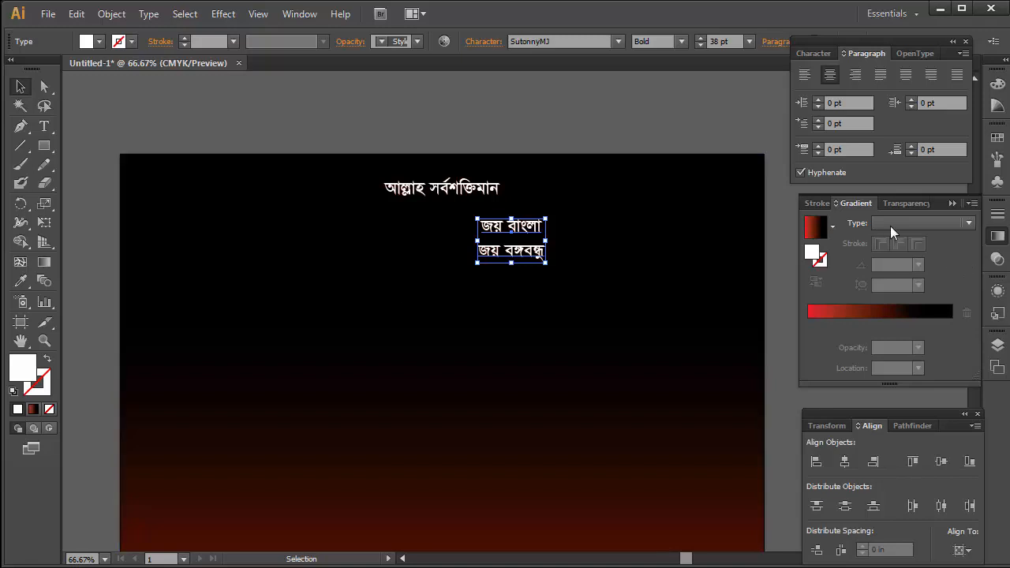
left_click(805, 74)
left_click_drag(553, 232, 529, 228)
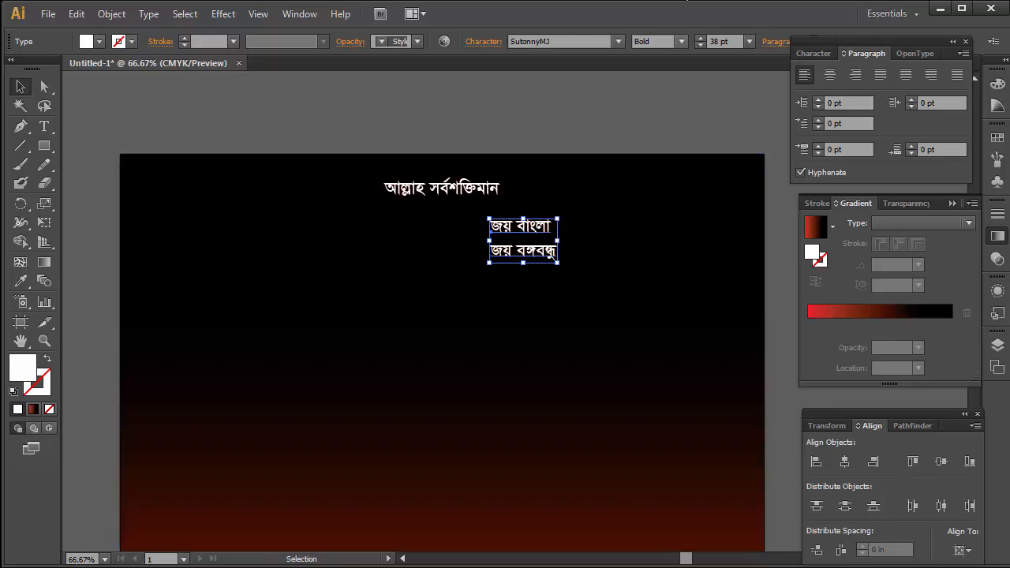
Step: Reduce the heading's font size to 31 pt
left_click(439, 186)
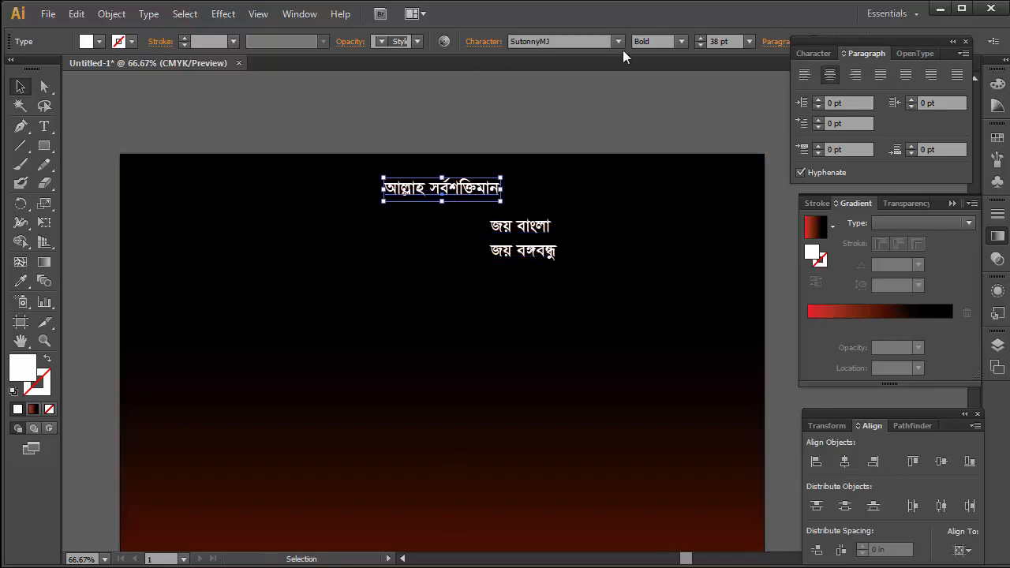
left_click(699, 45)
left_click(700, 46)
left_click(700, 46)
left_click(699, 45)
left_click(699, 46)
left_click(699, 45)
left_click(700, 45)
Step: Nudge the heading up toward the poster's upper edge and move the two-line slogan up slightly to follow it
key("Up")
key("Up")
key("Up")
key("Up")
key("Up")
key("Up")
key("Up")
key("Up")
key("Up")
key("Up")
key("Up")
key("Up")
key("Up")
key("Up")
key("Up")
key("Up")
key("Up")
key("Up")
key("Up")
key("Up")
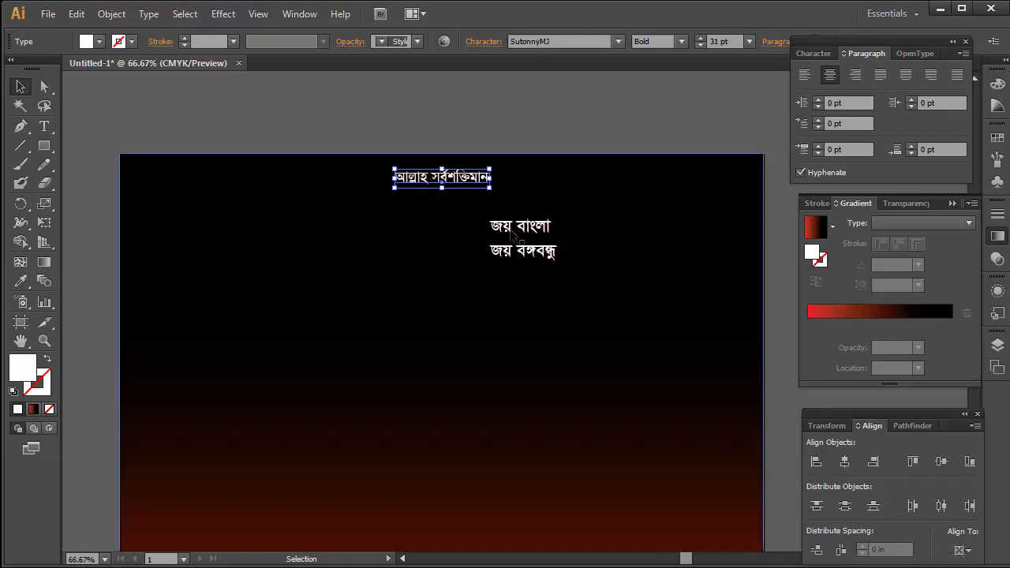
left_click_drag(525, 223, 527, 213)
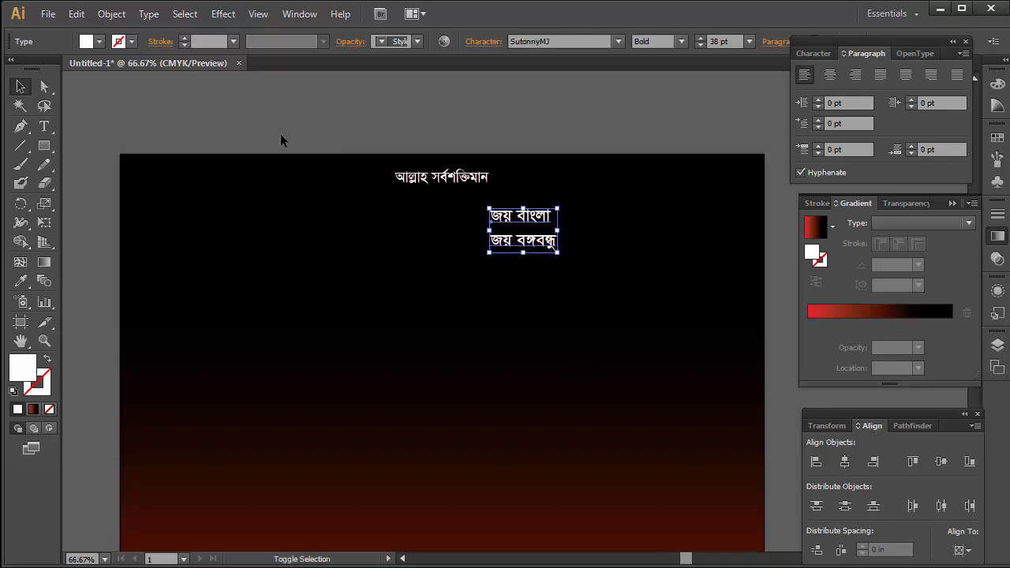
left_click(189, 145)
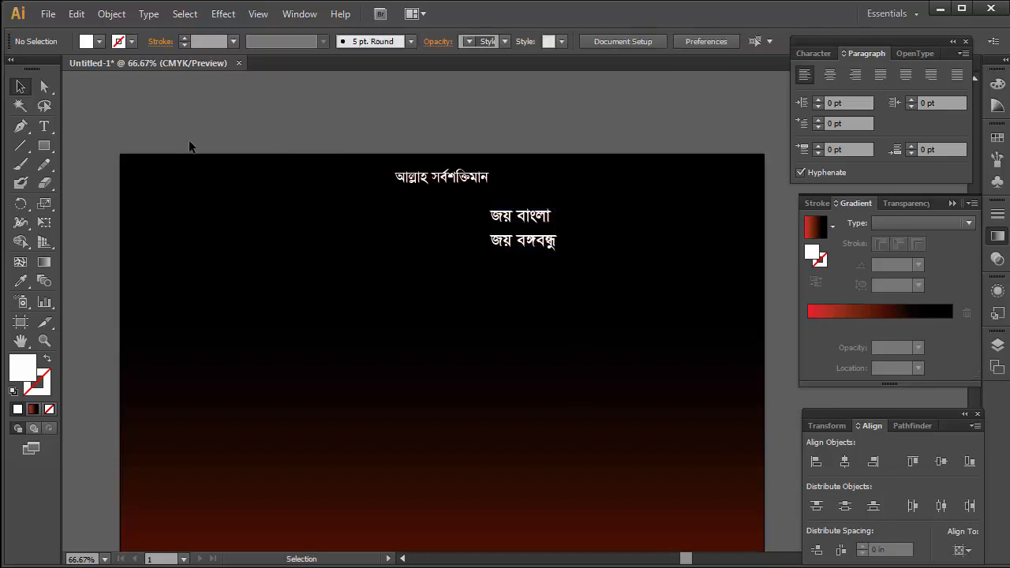
Step: Place the portrait image "Bongobndu s" from the 15 Design folder against the poster's left edge, just below the heading
left_click(48, 15)
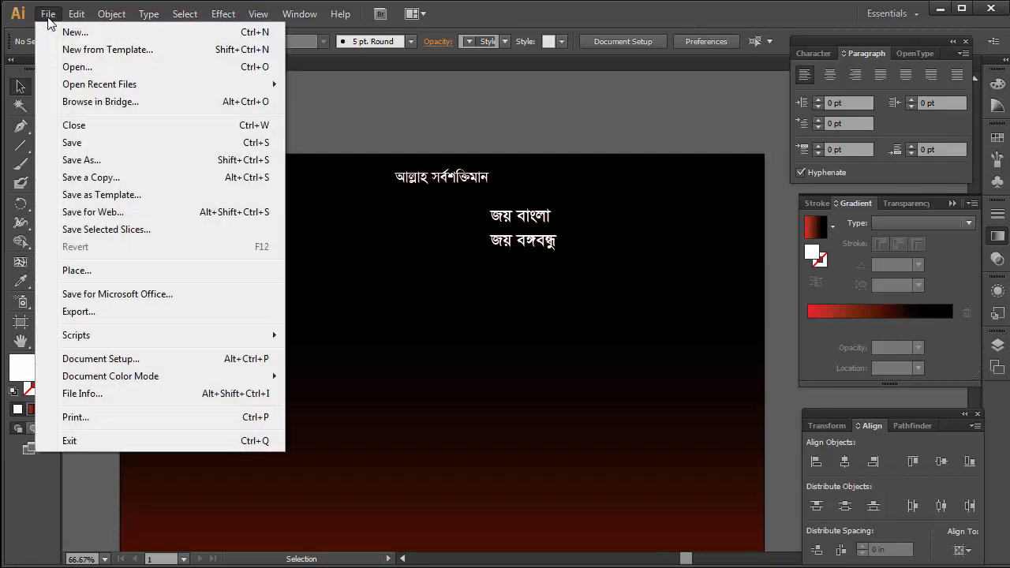
left_click(77, 272)
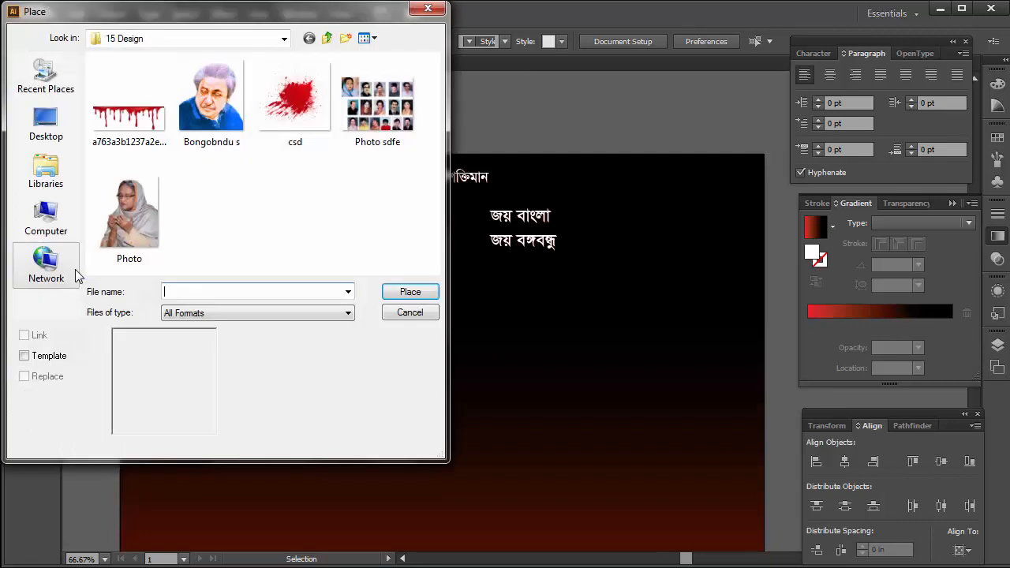
left_click(211, 99)
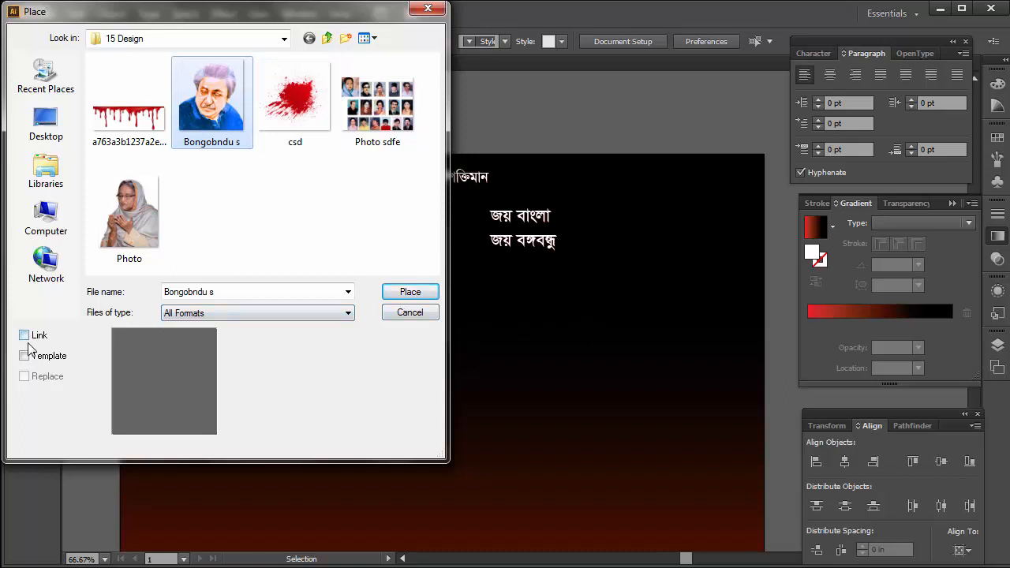
left_click(414, 291)
left_click_drag(545, 272, 319, 352)
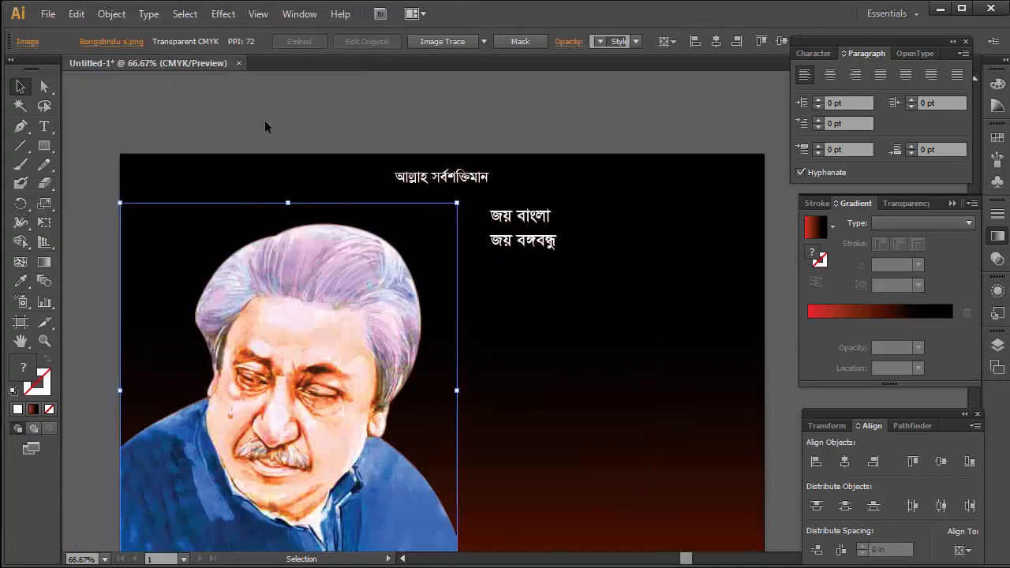
left_click(264, 121)
left_click(482, 279, "ctrl+alt")
left_click_drag(404, 355, 361, 232)
mouse_move(358, 285)
left_mouse_down()
mouse_move(349, 272)
mouse_move(349, 296)
left_mouse_up()
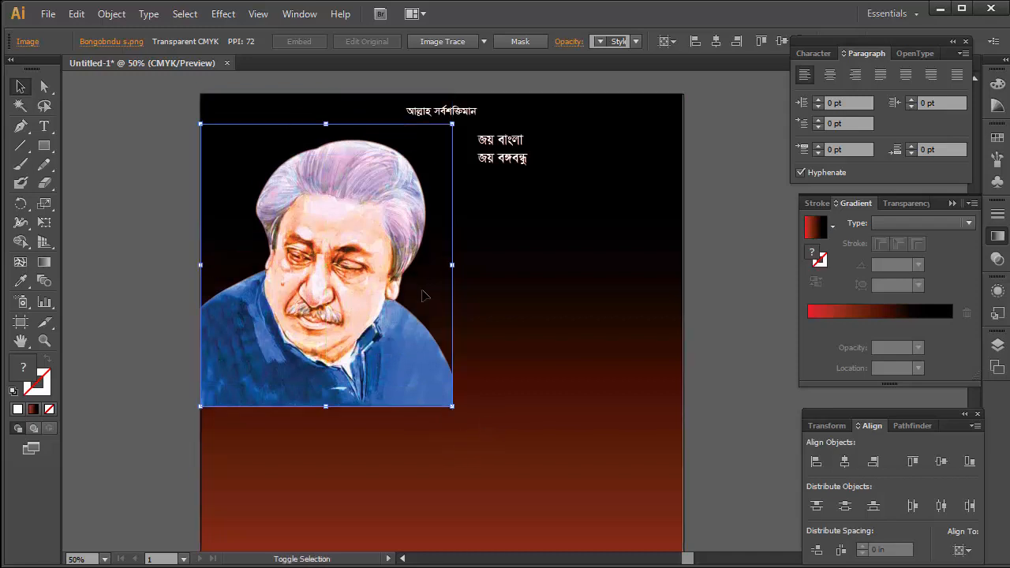
left_click_drag(405, 190, 390, 258)
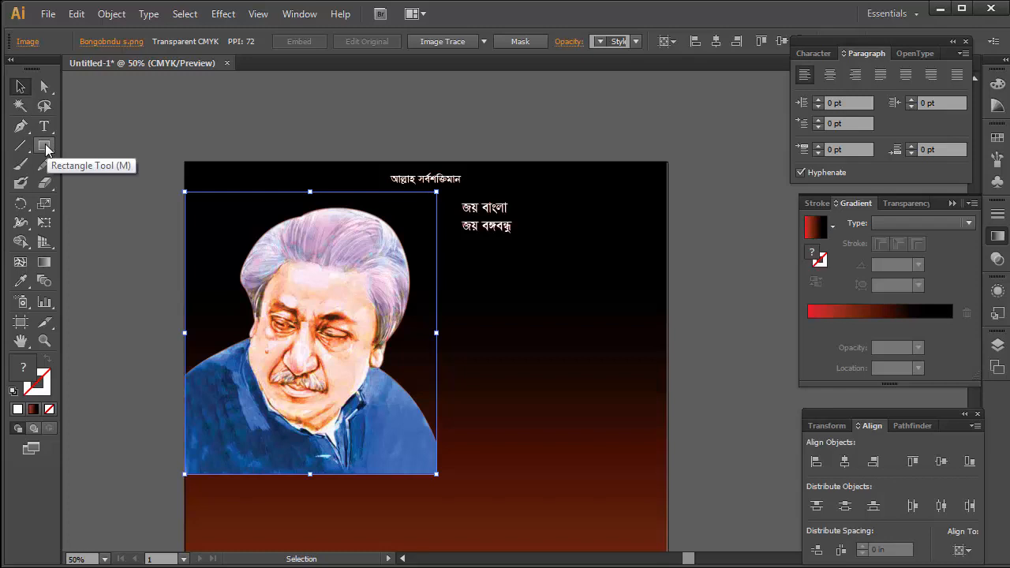
Step: Draw a white circle over the portrait, overhanging the poster's left edge and aligned with the portrait's right and lower edges
left_click_drag(44, 152, 412, 414)
key("v")
mouse_move(343, 330)
left_mouse_down()
mouse_move(366, 322)
mouse_move(369, 331)
mouse_move(337, 333)
mouse_move(352, 325)
left_mouse_up()
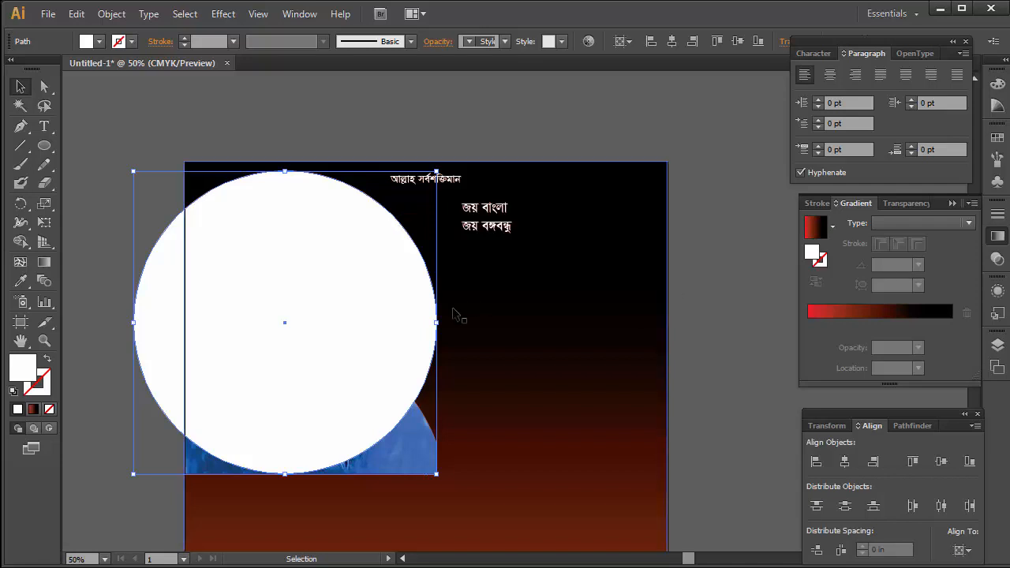
Step: Bring the portrait in front of the white circle and deselect it
left_click(412, 466)
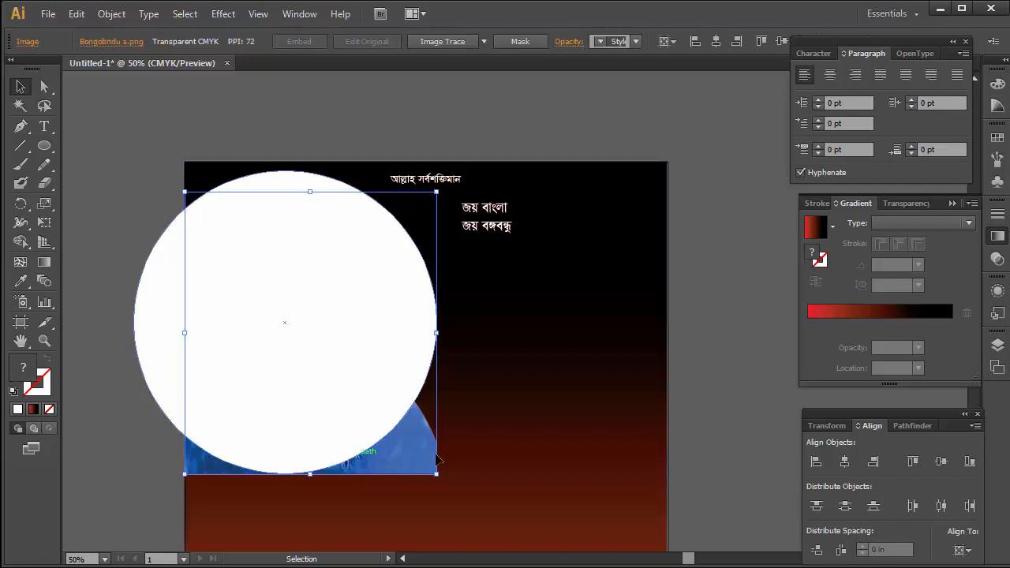
right_click(404, 451)
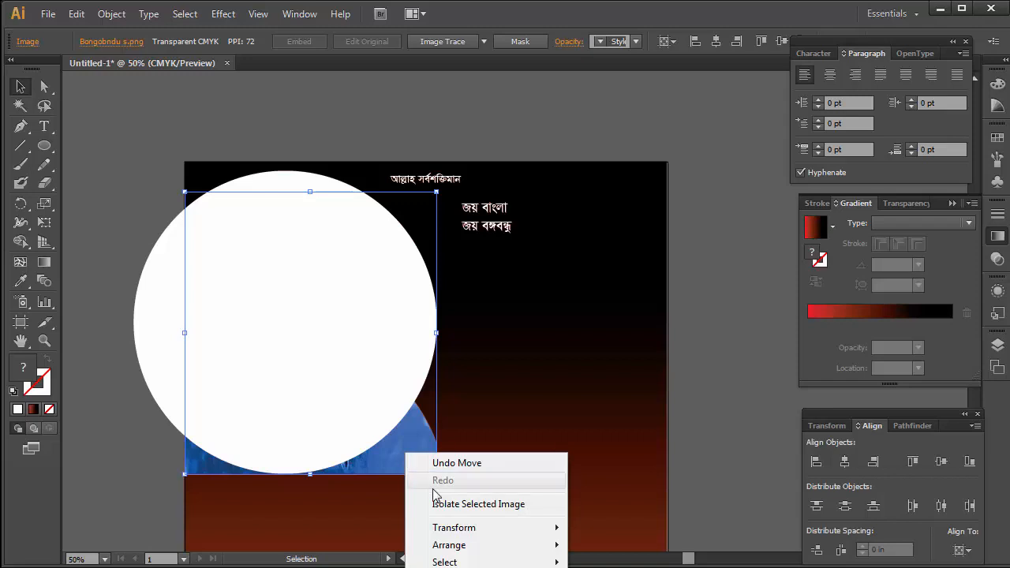
mouse_move(462, 545)
left_click(599, 543)
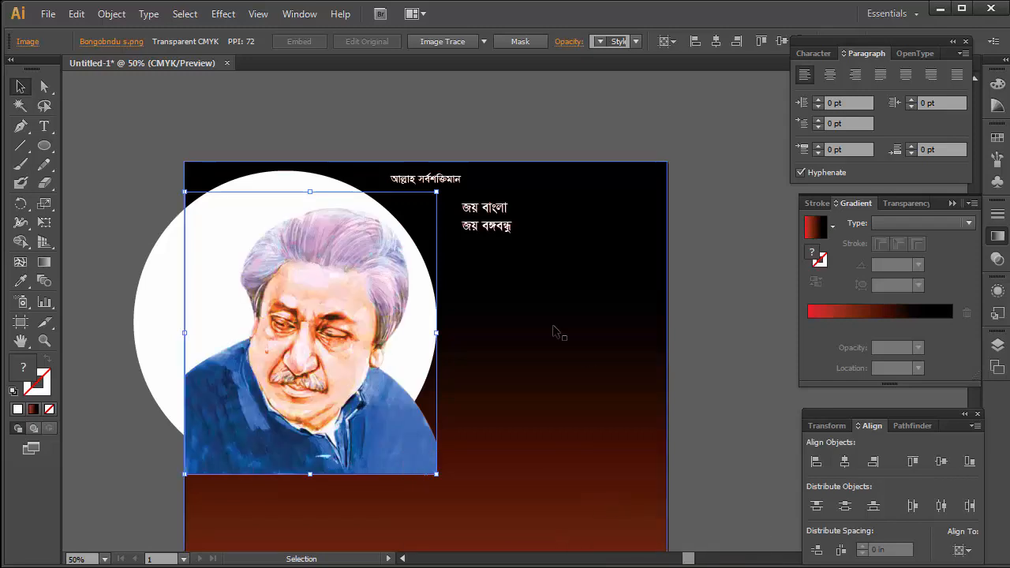
left_click(327, 131)
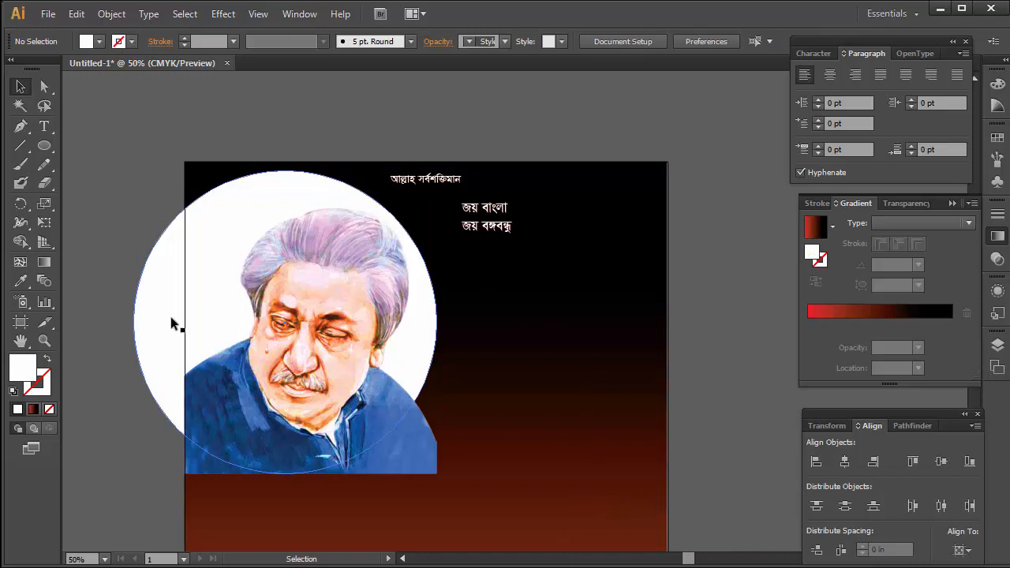
Step: Shrink the circle slightly and fill it with the red-to-black linear gradient at a 90° angle
left_click(148, 323)
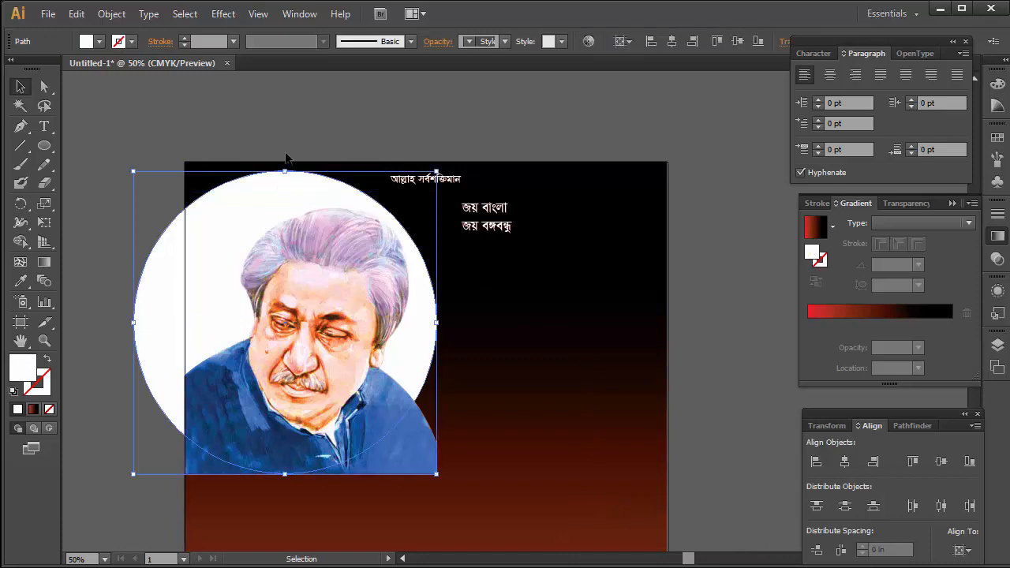
left_click_drag(286, 173, 285, 175)
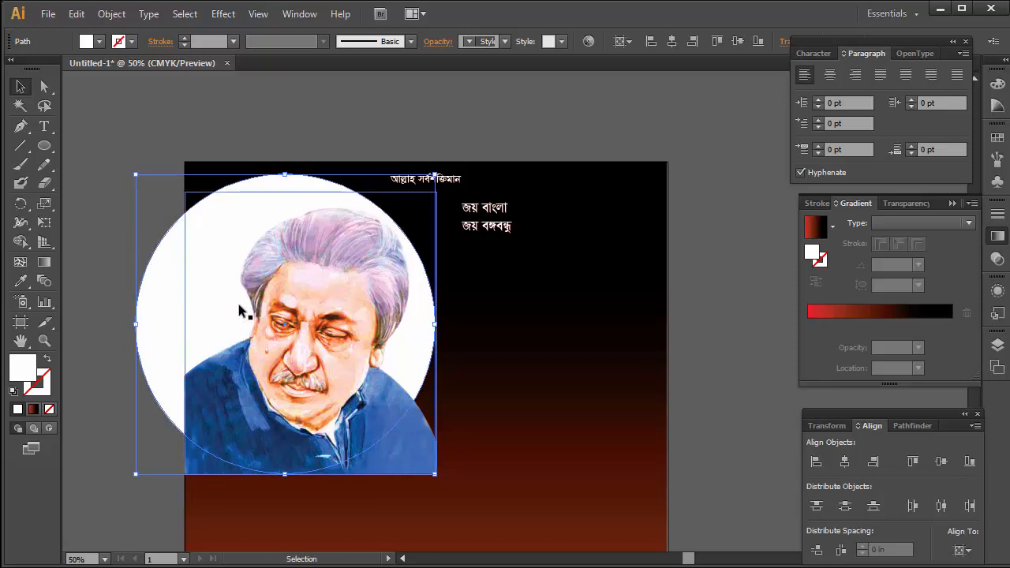
left_click(888, 314)
left_click(882, 265)
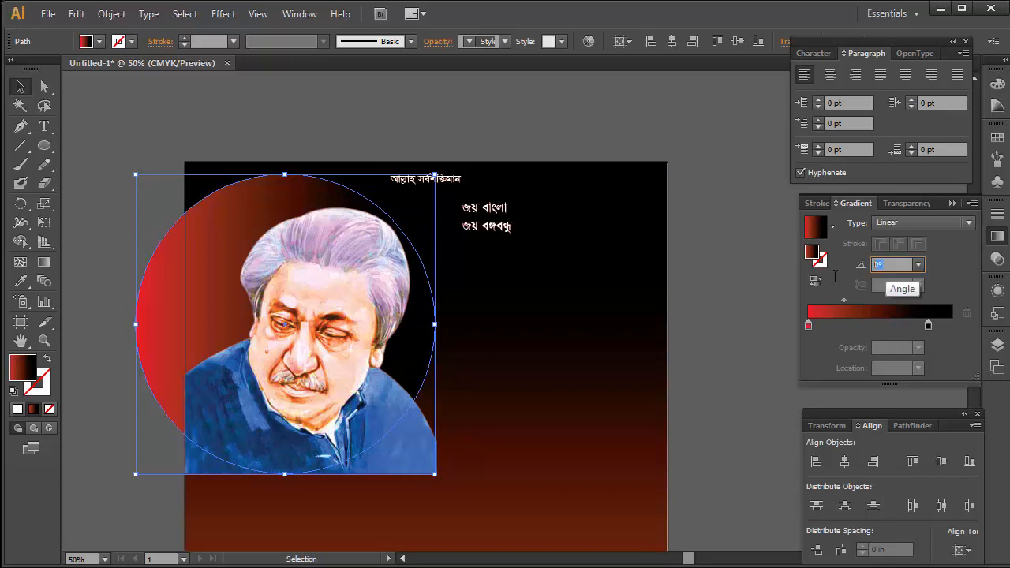
type("90")
key("Return")
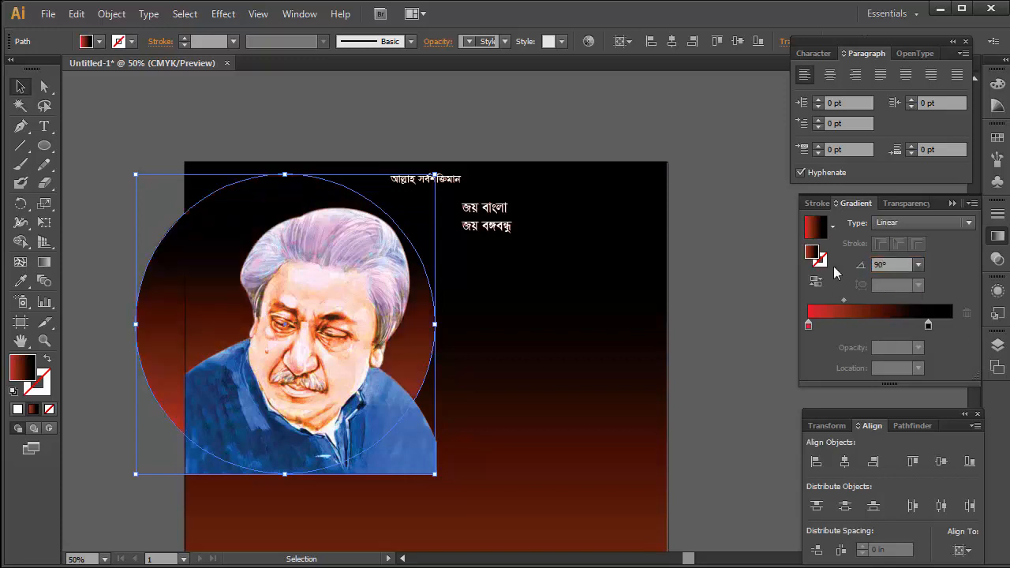
Step: Set the circle's gradient angle to 45° and deselect the circle
left_click(886, 266)
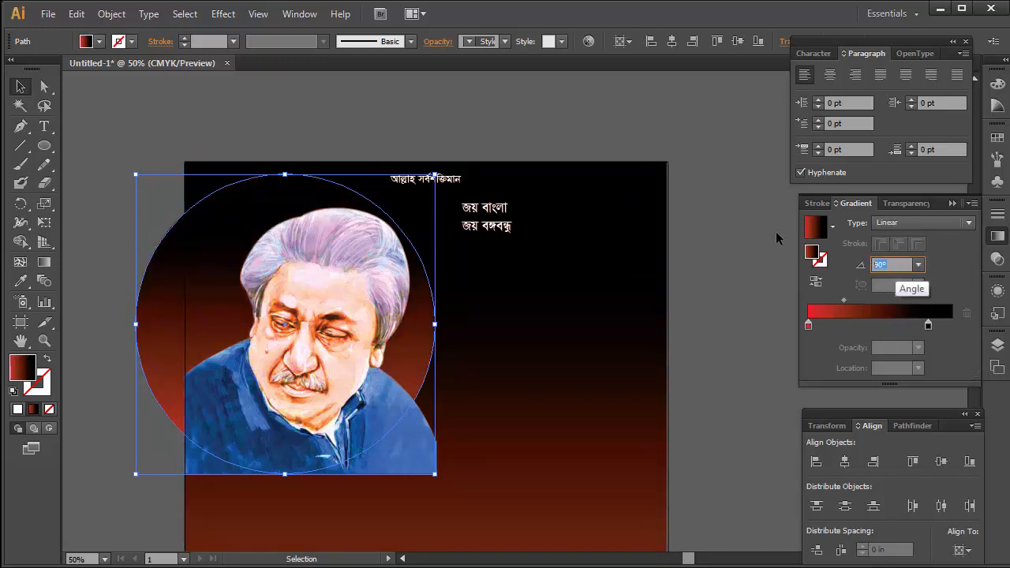
type("45")
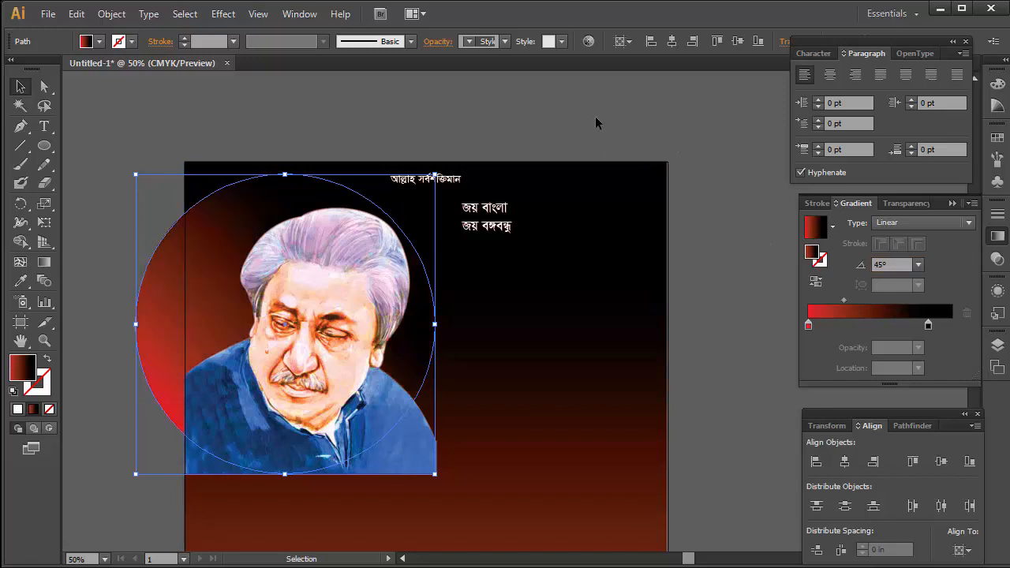
left_click(597, 105)
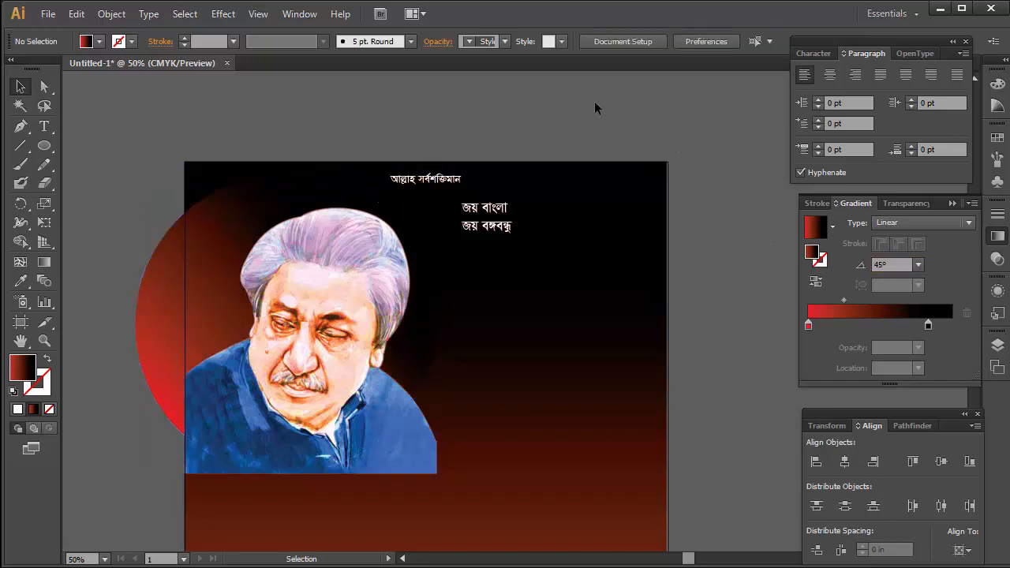
Step: Trim away the part of the gradient circle that overhangs the poster's left edge using the Shape Builder, and deselect
left_click(165, 302)
left_click(618, 359, "shift")
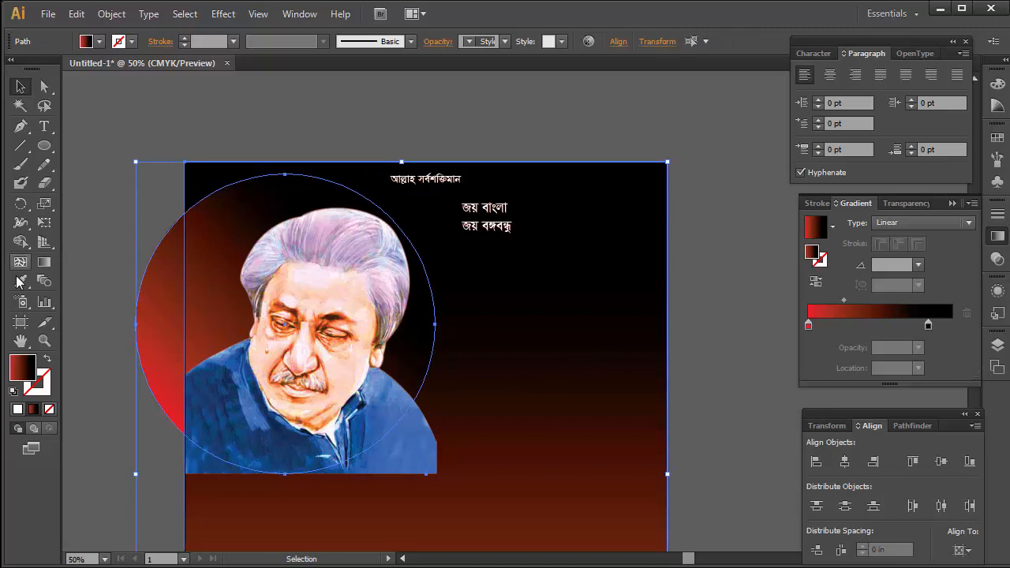
left_click(21, 241)
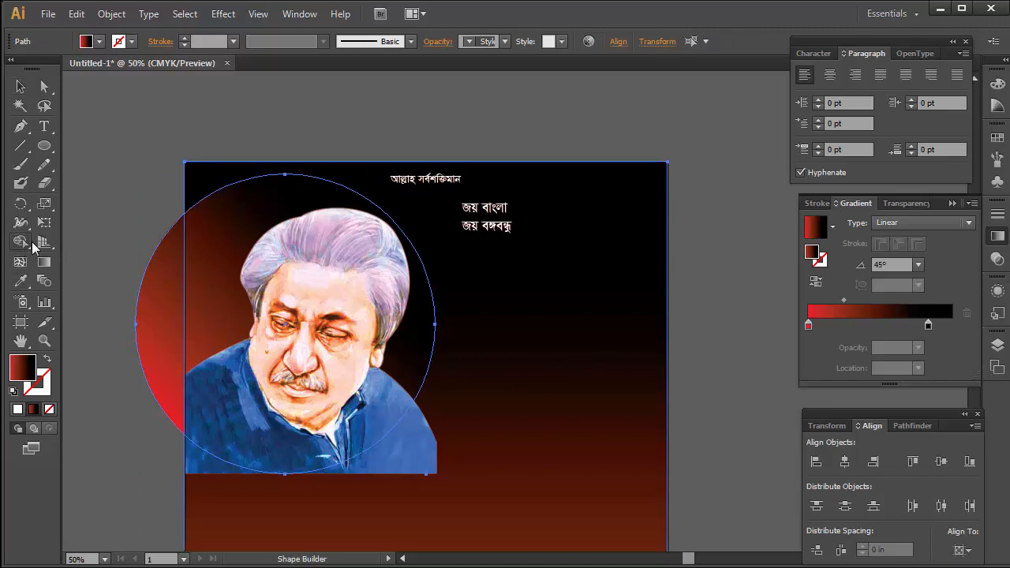
left_click(158, 384, "alt")
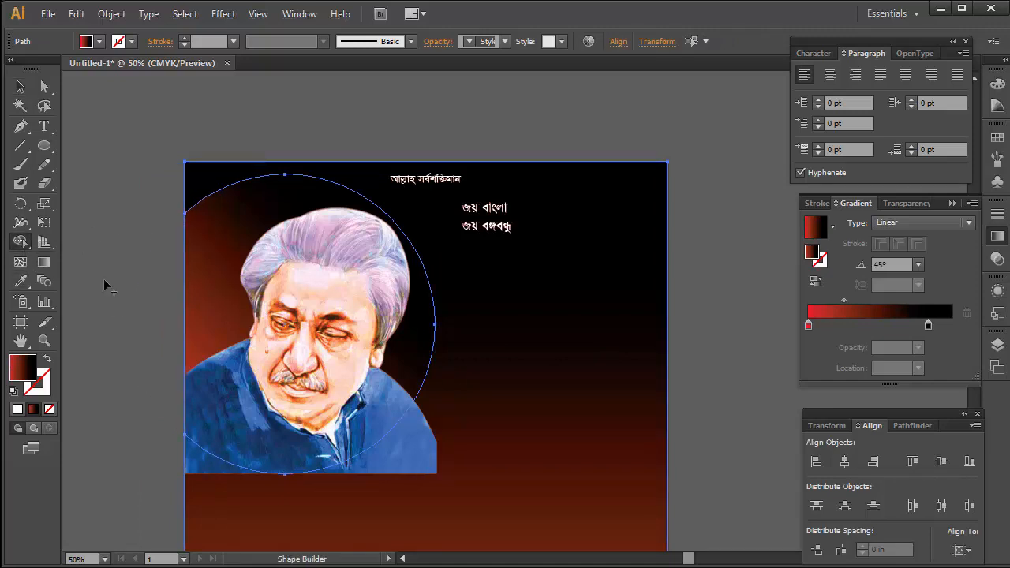
left_click(20, 86)
left_click(468, 112)
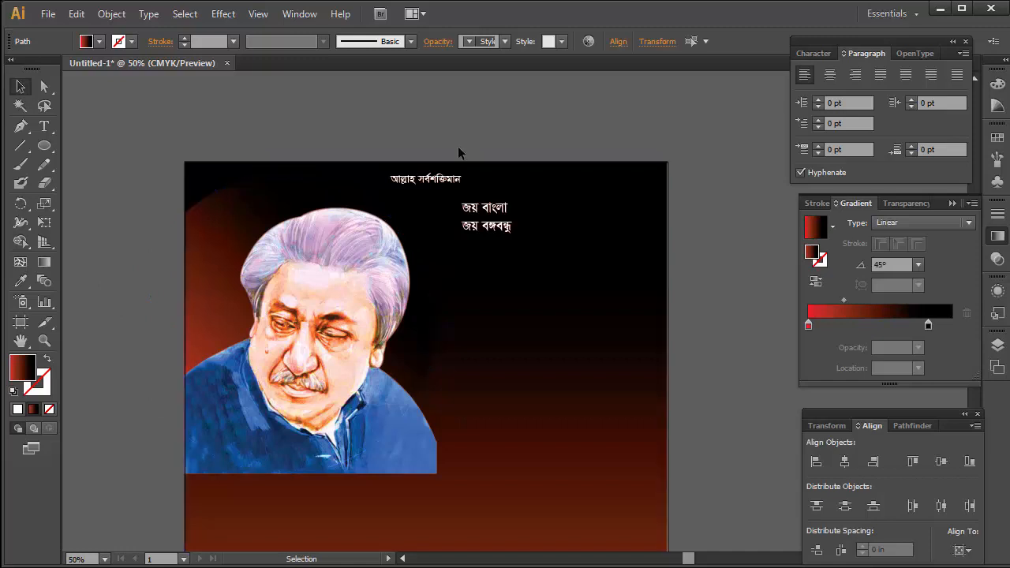
Step: Paste a copy of the trimmed gradient circle in front and bring it to the front, over the portrait
left_click(437, 337)
left_click(277, 177)
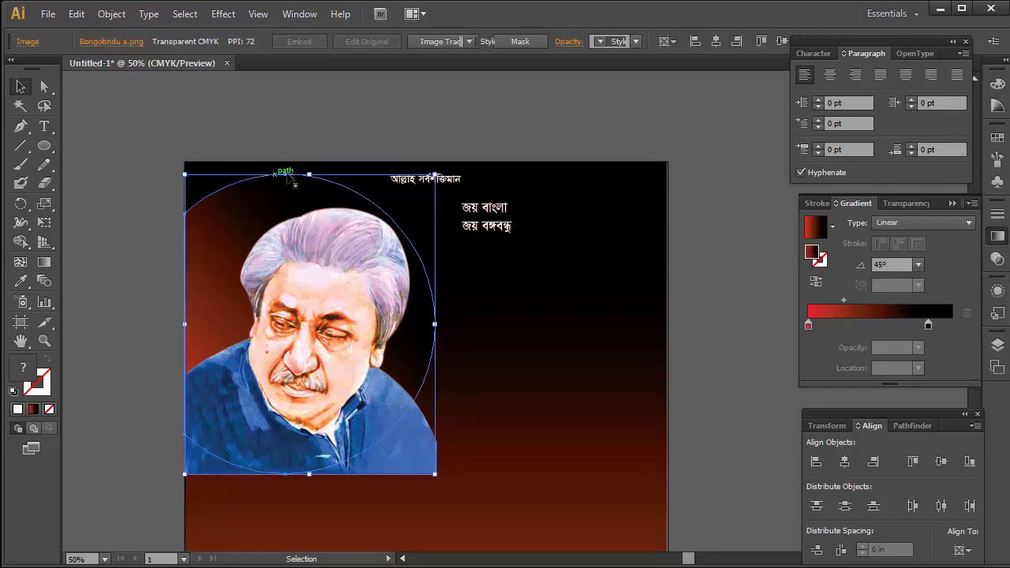
left_click_drag(294, 181, 283, 155)
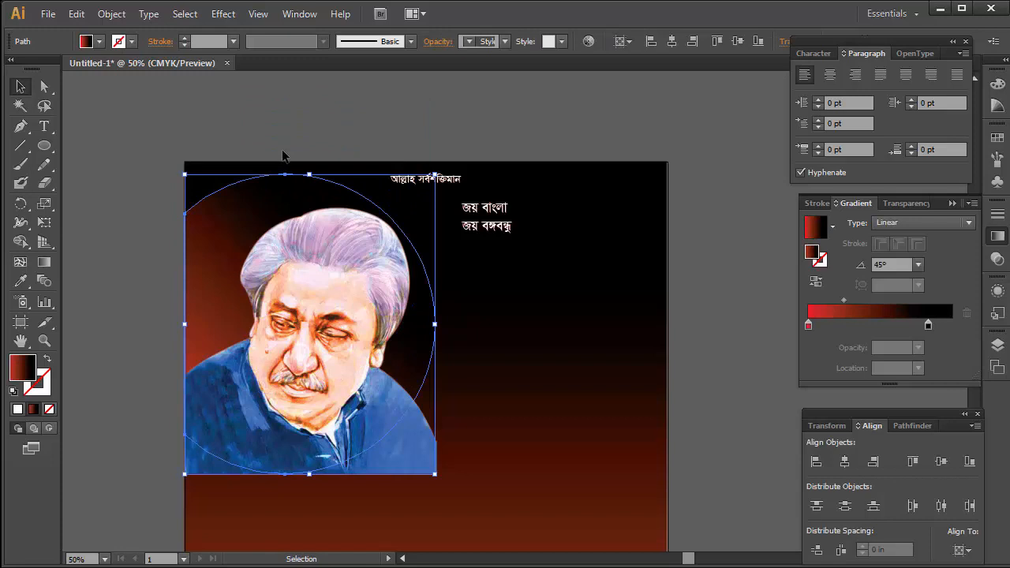
key("a")
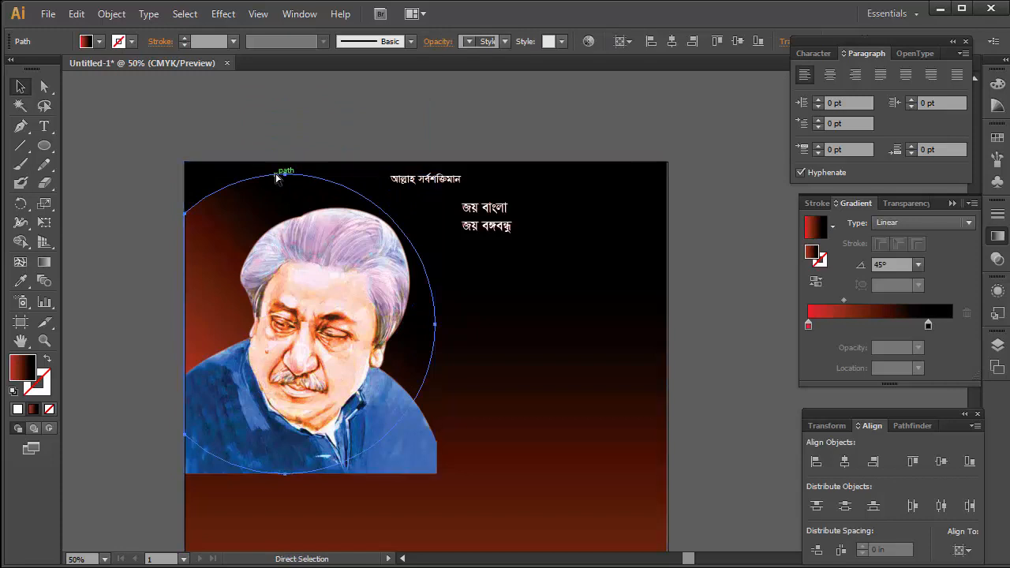
key("v")
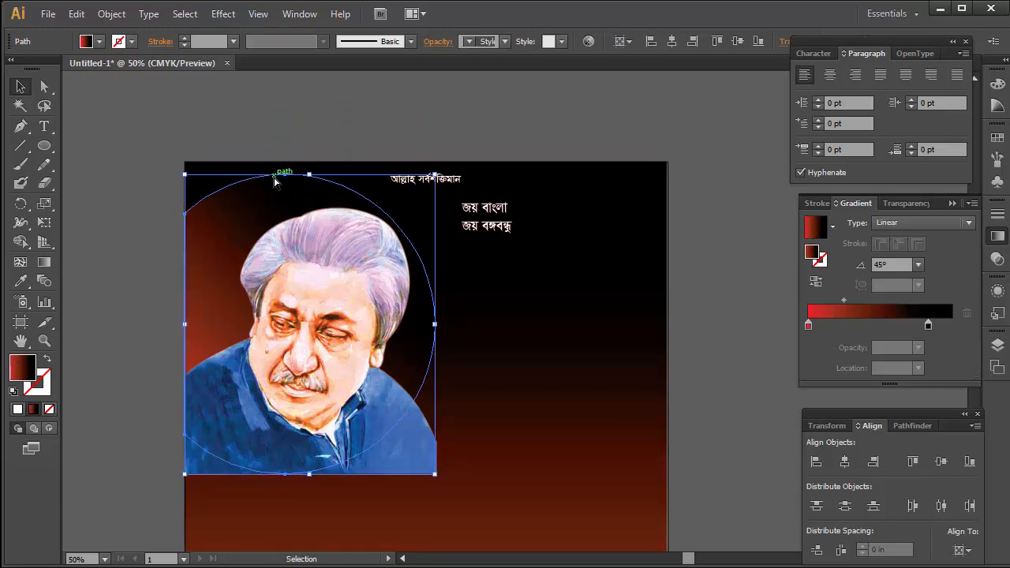
right_click(273, 185)
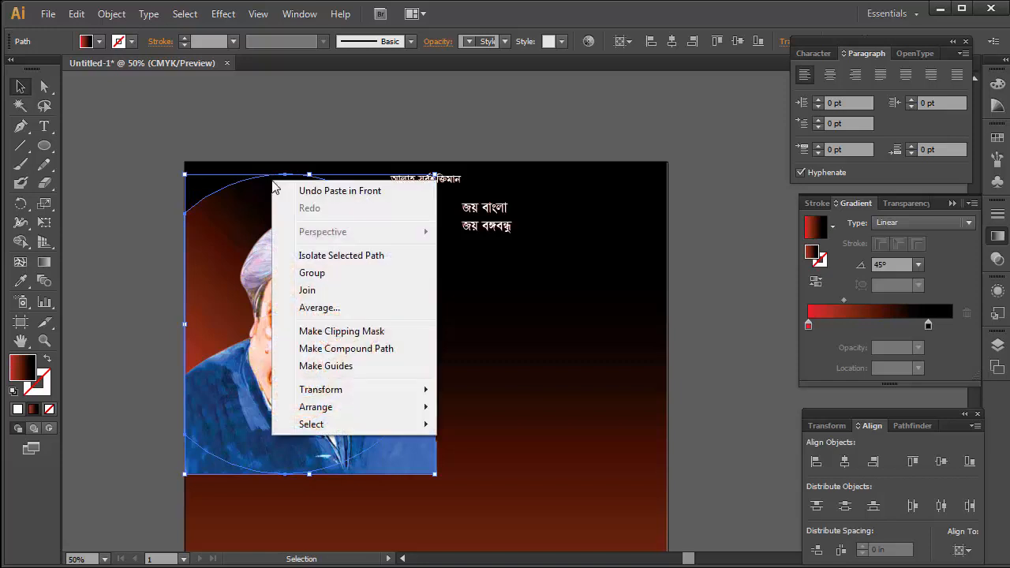
mouse_move(337, 414)
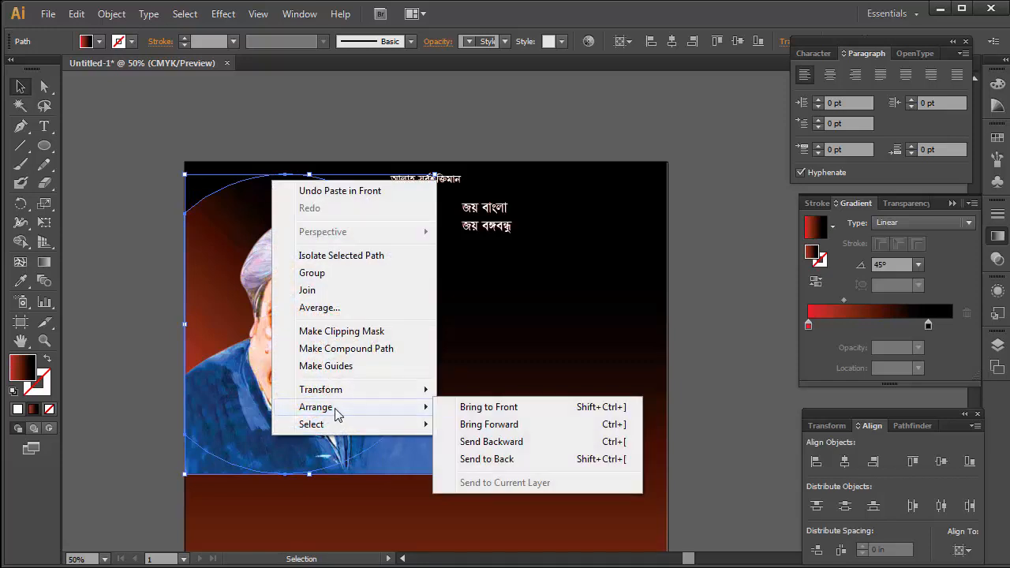
left_click(476, 411)
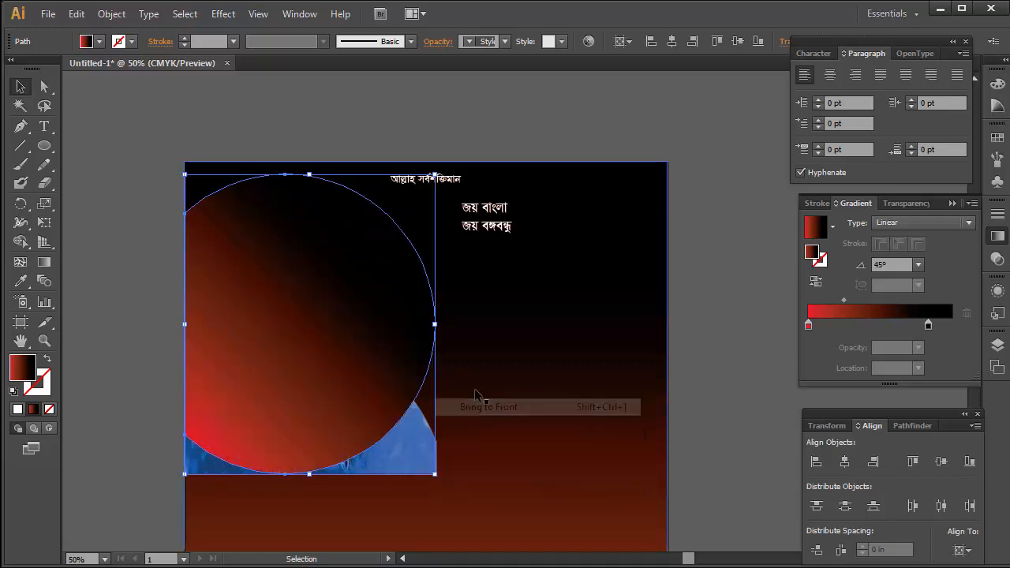
Step: Clip the portrait to the front circle with a clipping mask and deselect the result
left_click(416, 456, "shift")
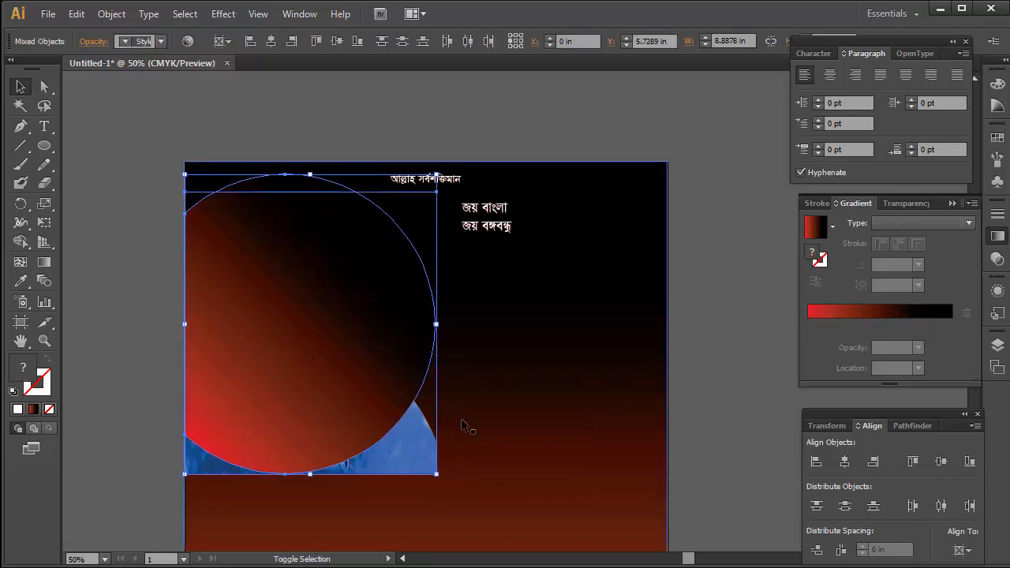
right_click(282, 271)
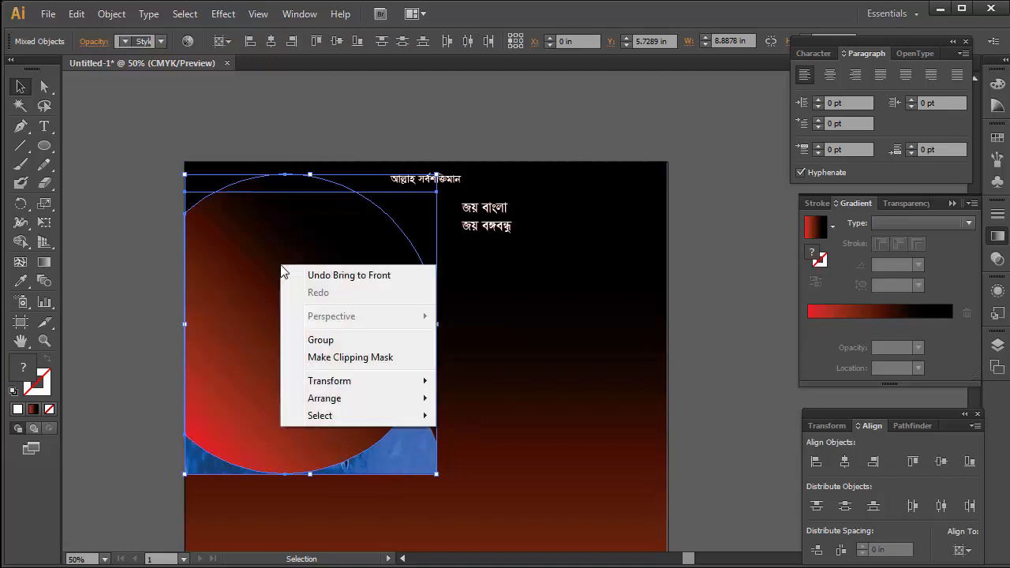
left_click(396, 358)
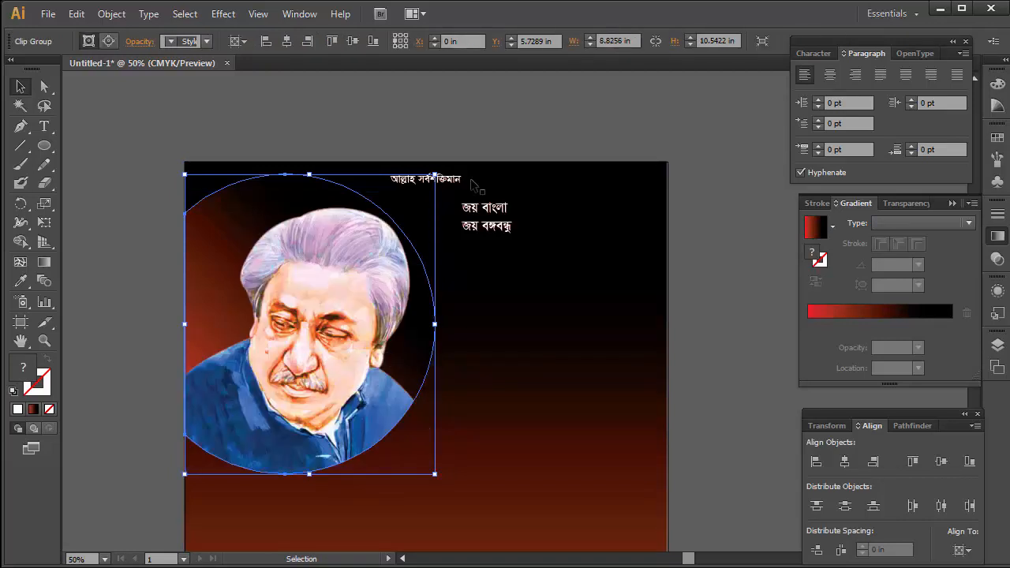
left_click(465, 124)
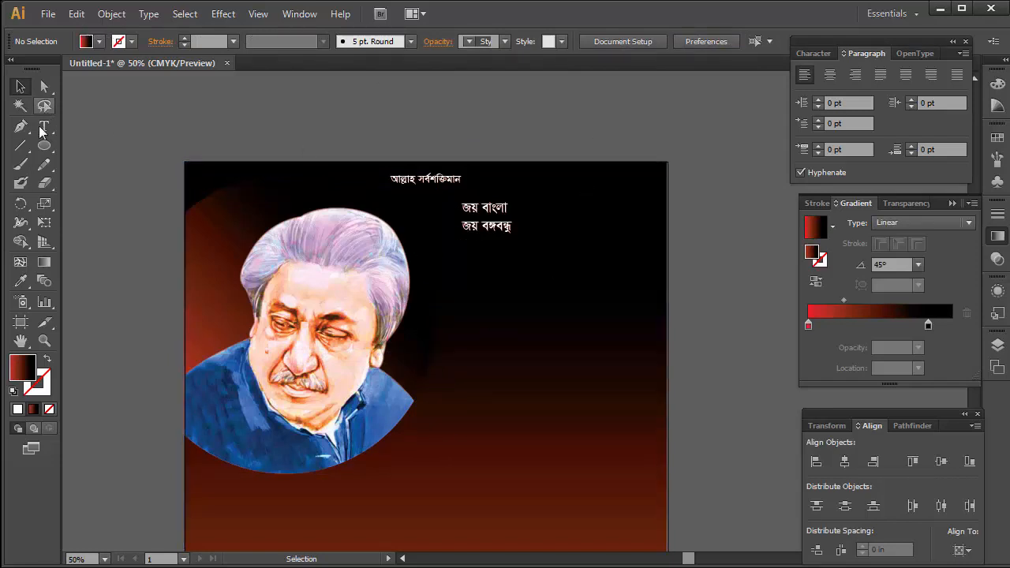
Step: Draw an upright rectangle on the empty canvas above the poster and fill it with black
key("space")
left_click_drag(451, 150, 415, 295)
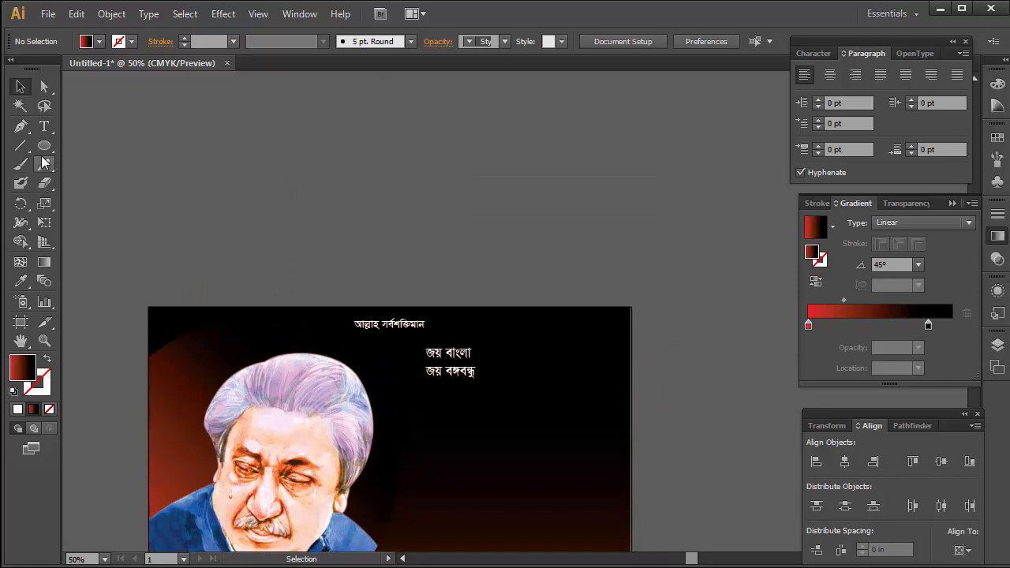
left_click(44, 146)
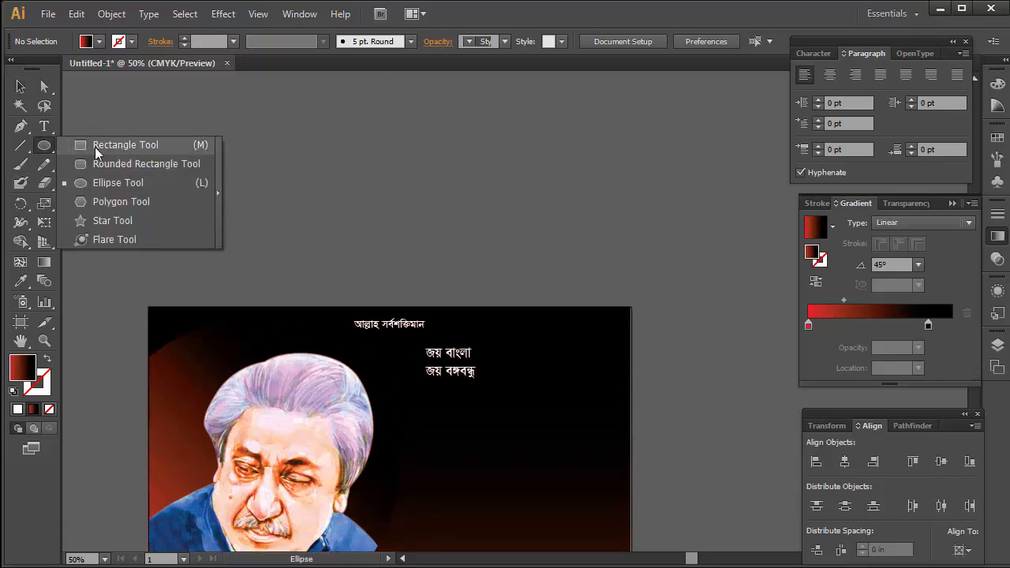
left_click(96, 153)
left_click_drag(376, 102, 447, 209)
left_click(19, 86)
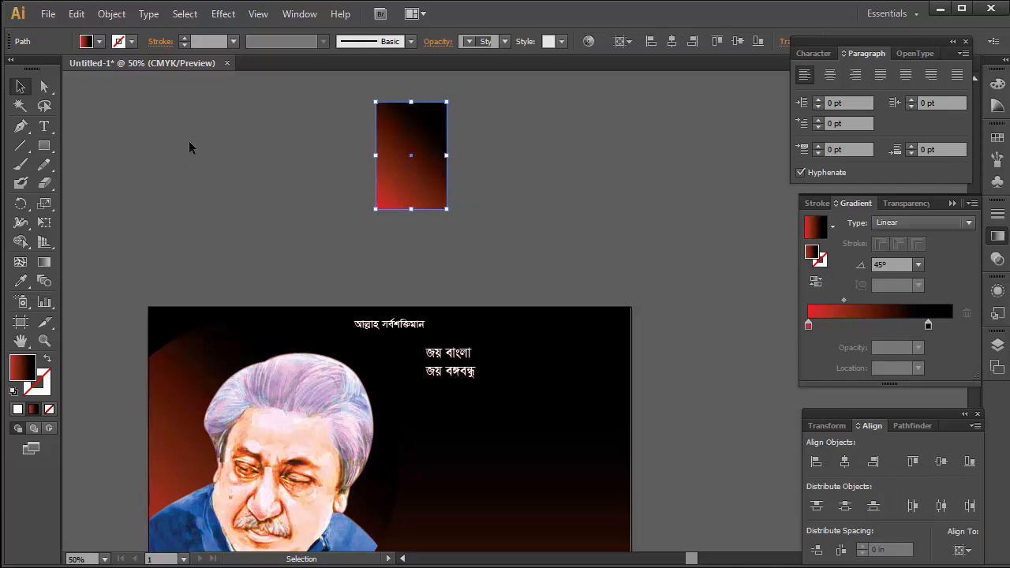
left_click(100, 42)
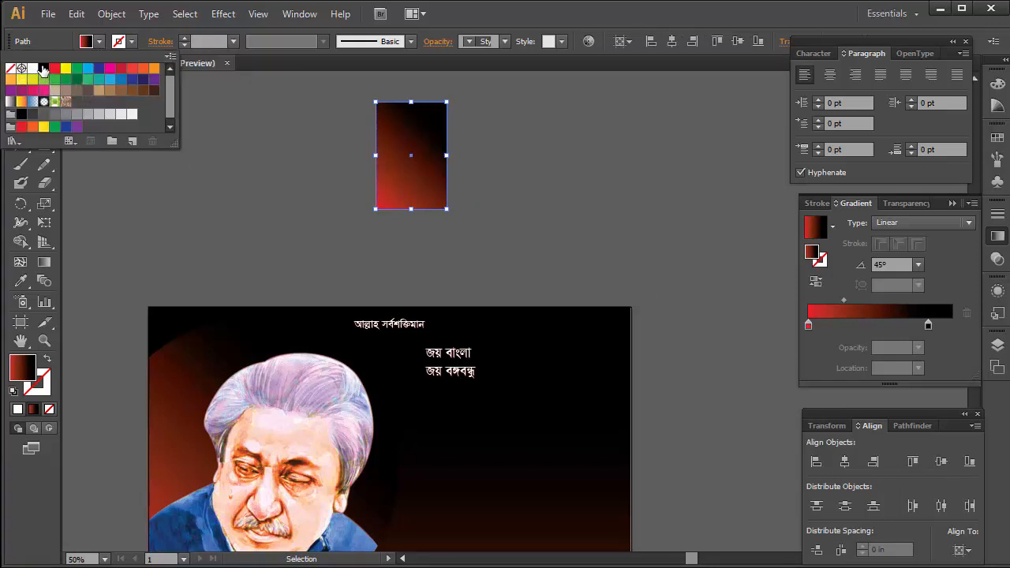
left_click(44, 68)
left_click(601, 175)
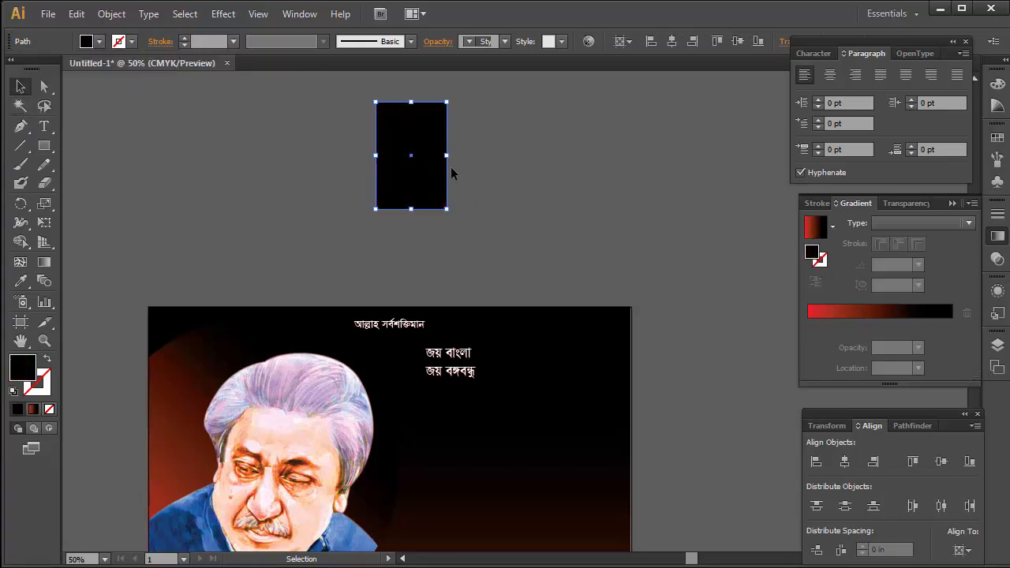
Step: Add an anchor point at the middle of the black rectangle's lower edge and move it up to form a ribbon notch
left_click(20, 125)
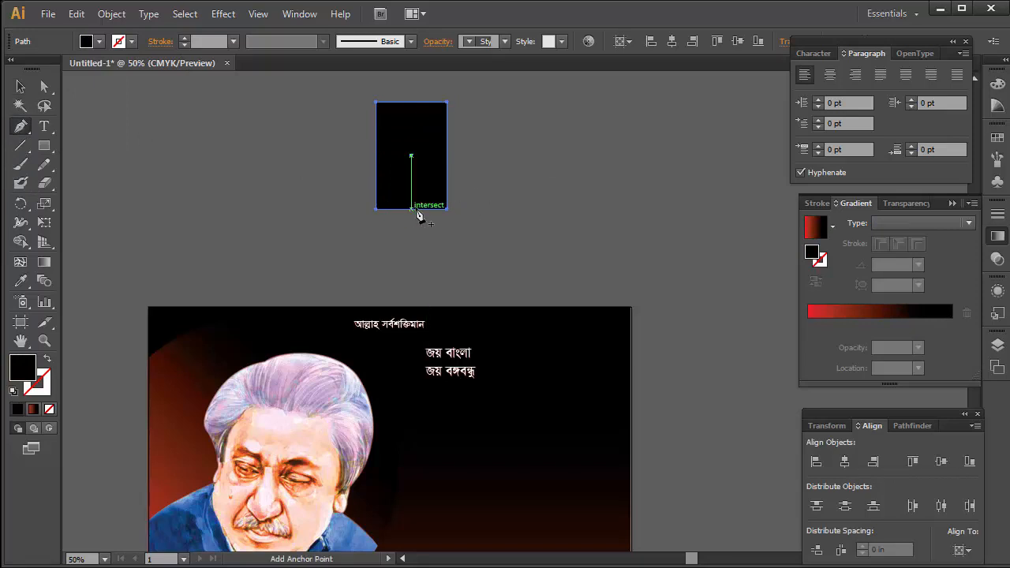
left_click(411, 210)
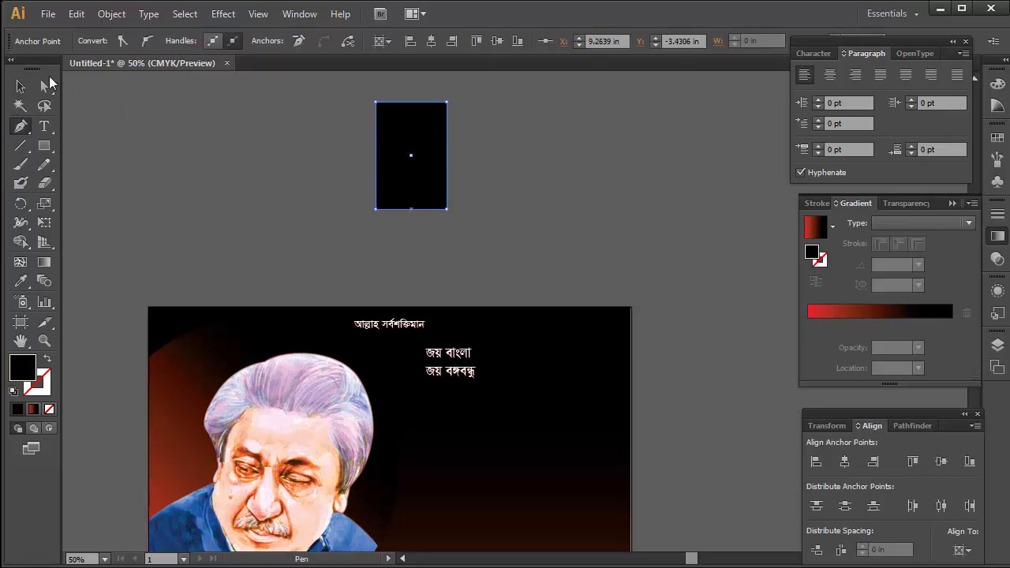
left_click(45, 87)
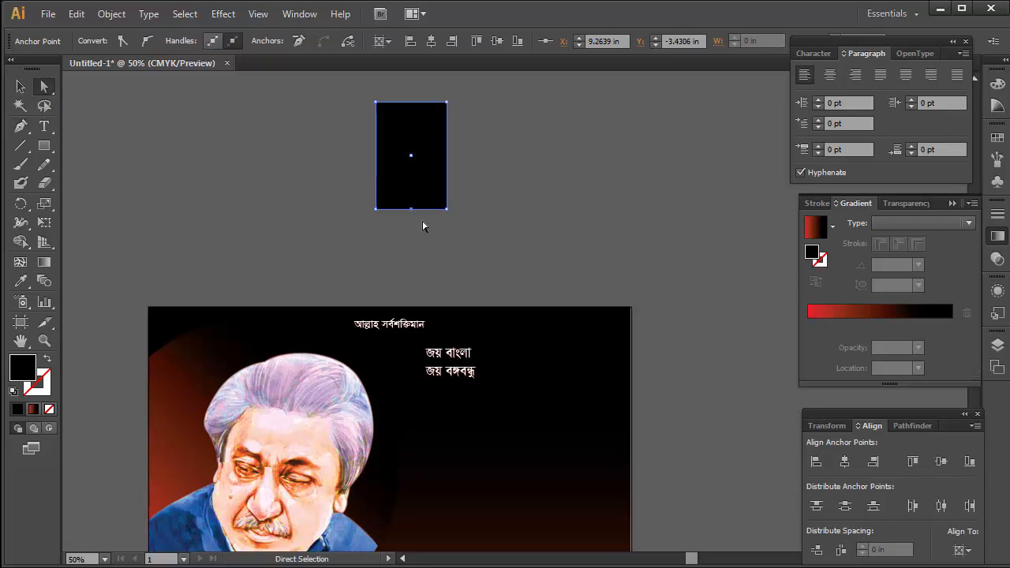
left_click_drag(411, 209, 411, 181)
left_click(20, 88)
left_click(168, 117)
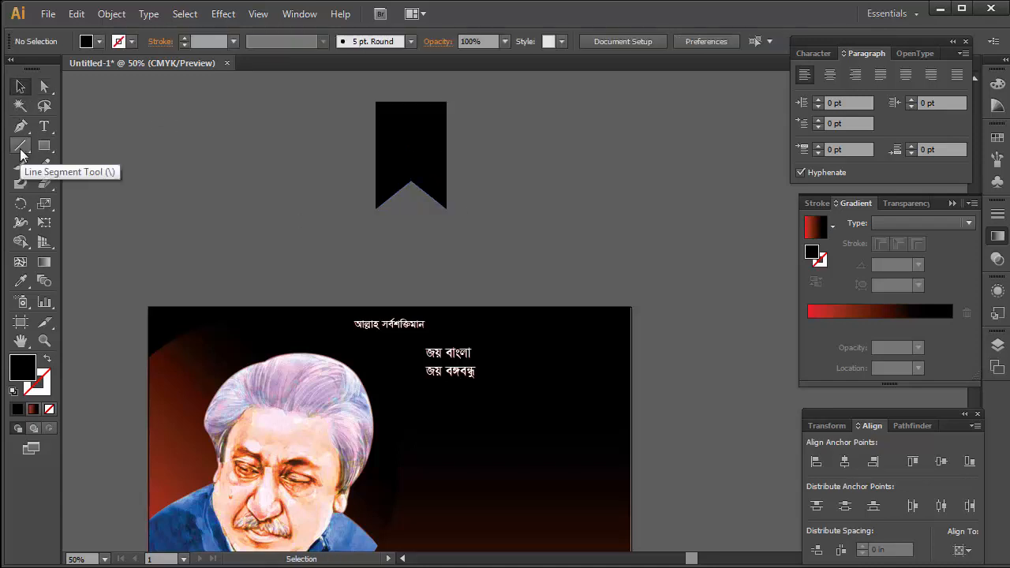
Step: Draw a horizontal line across the upper part of the black ribbon and give it a white stroke
left_click(21, 150)
key("ctrl+space")
left_click_drag(308, 92, 545, 215)
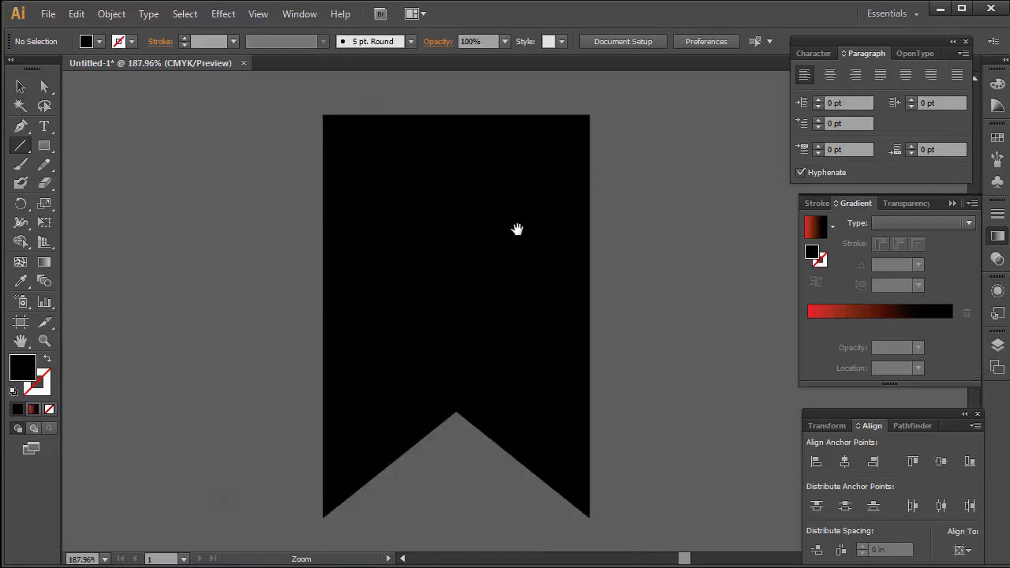
left_click_drag(371, 152, 537, 152)
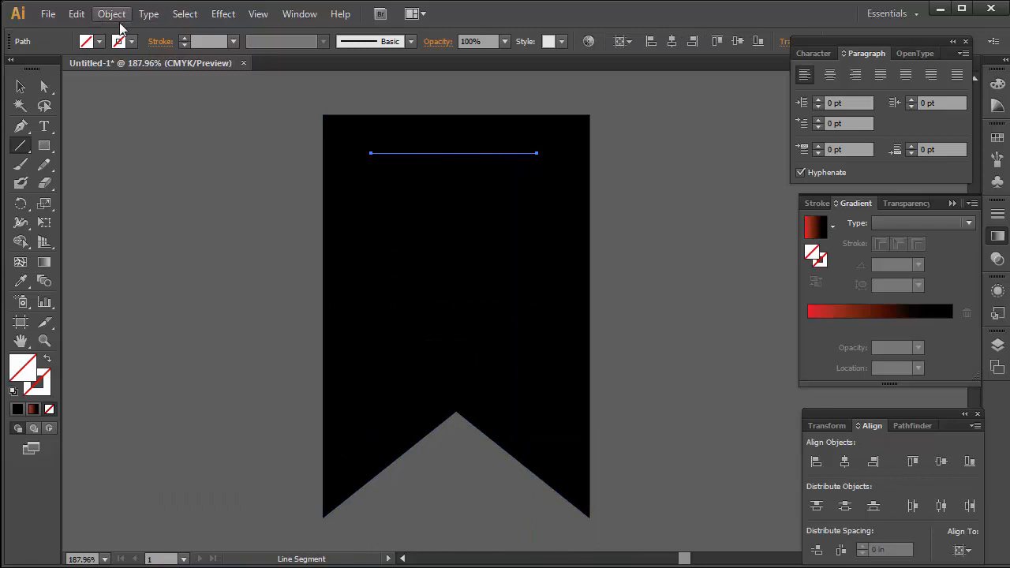
left_click(118, 41)
left_click(32, 69)
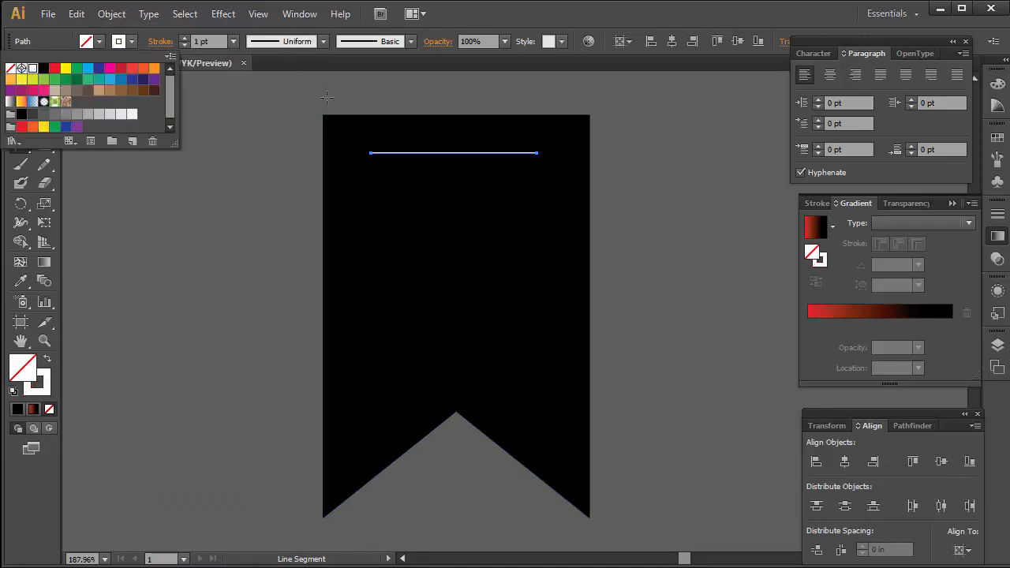
Step: Apply a width profile that tapers the white line toward its right end and set its stroke weight to 4 pt
left_click(323, 44)
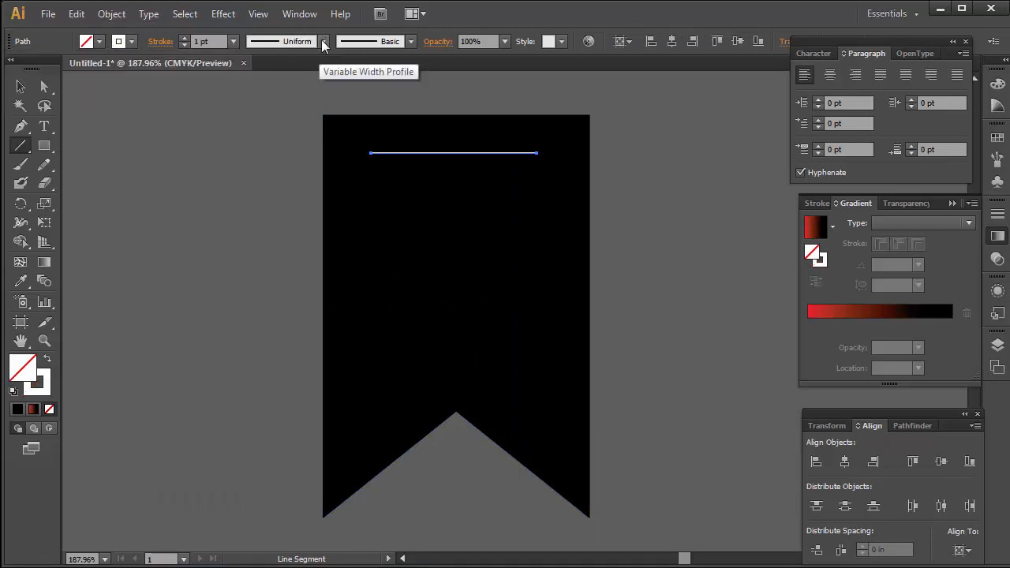
left_click(323, 44)
left_click(262, 163)
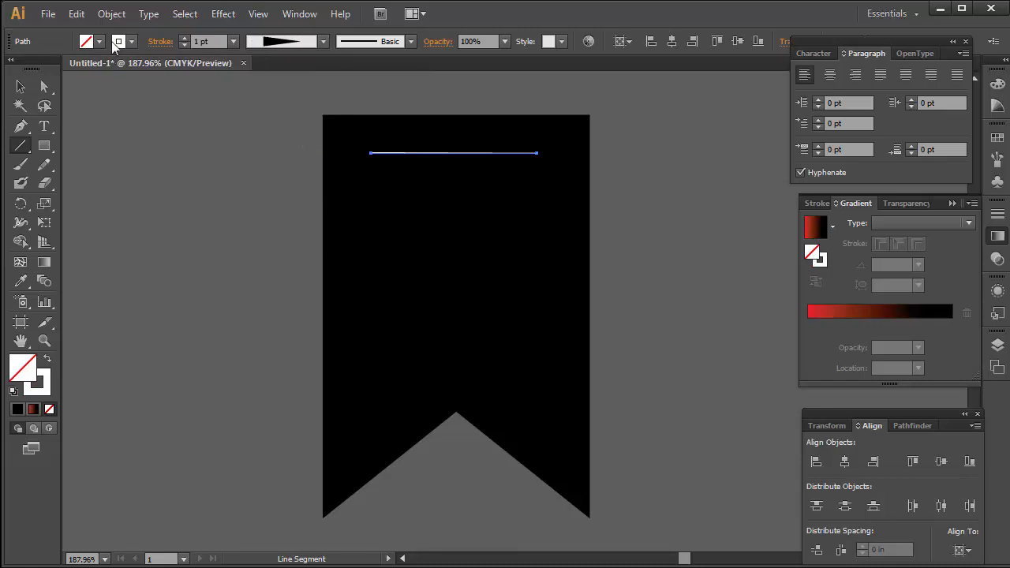
left_click(183, 38)
left_click(183, 38)
left_click(183, 38)
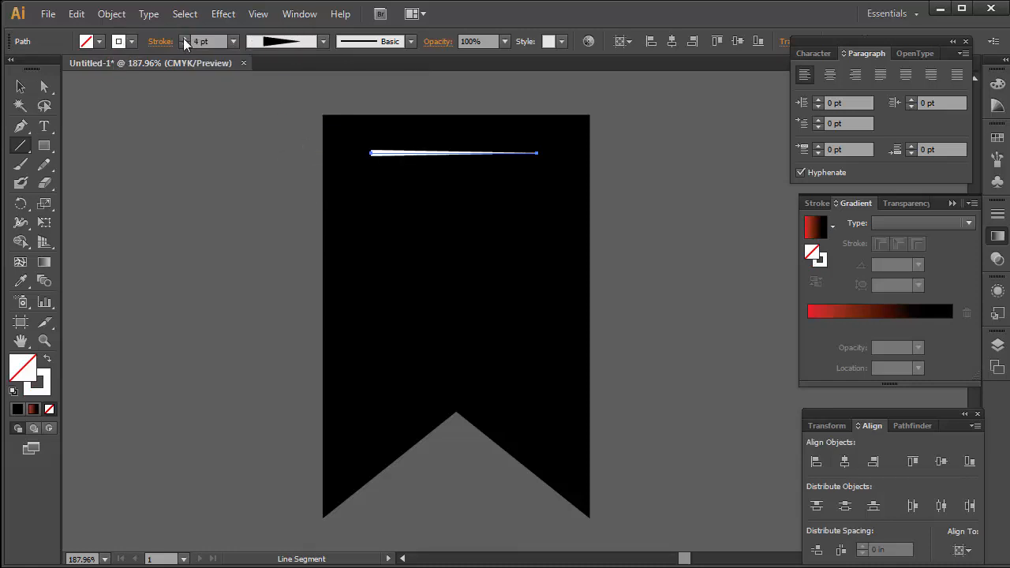
Step: Draw a small circle over the thick end of the tapered line and fill it with white
left_click(44, 146)
left_click_drag(44, 145, 87, 183)
left_click_drag(360, 143, 382, 165)
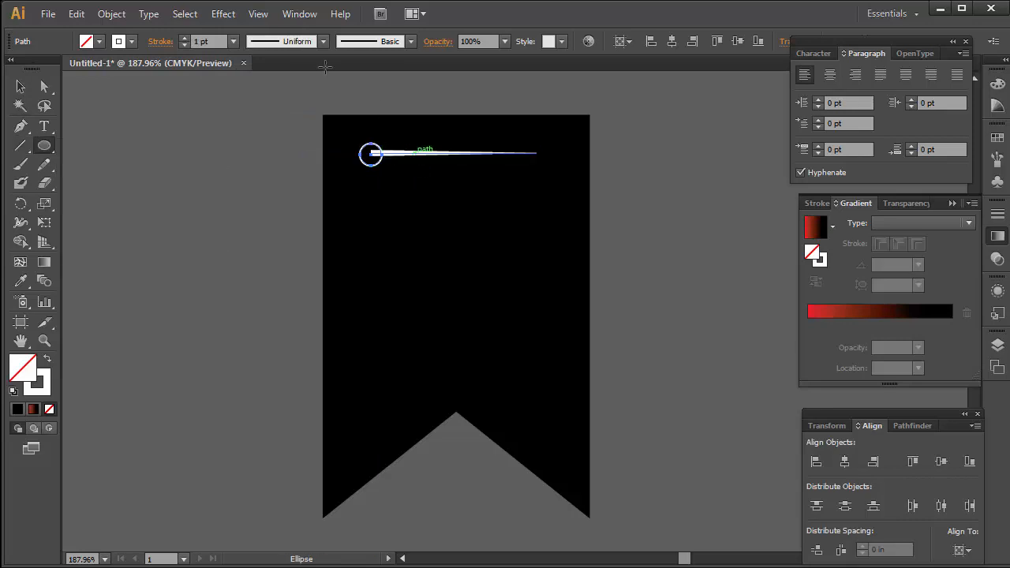
left_click(87, 41)
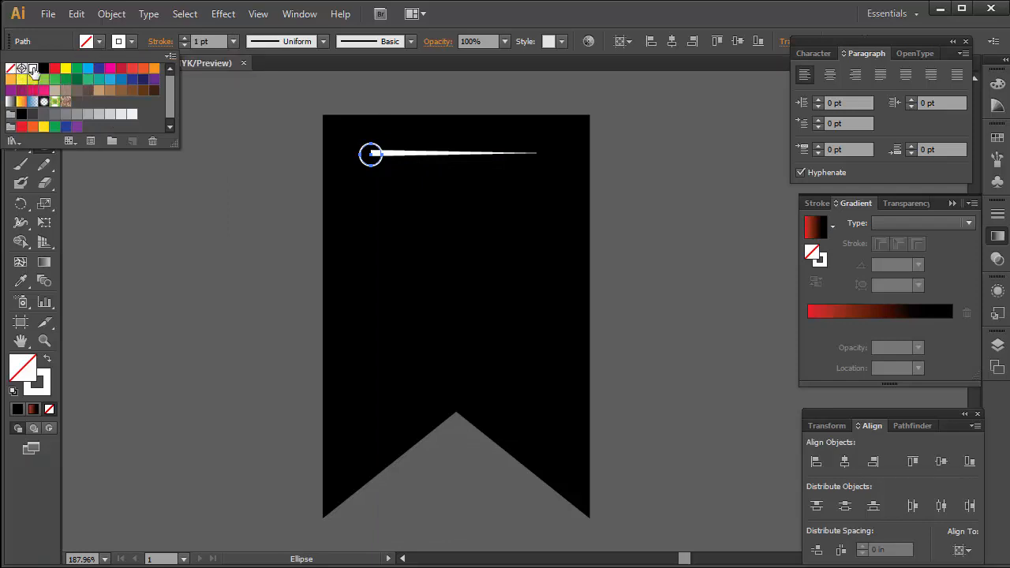
left_click(33, 69)
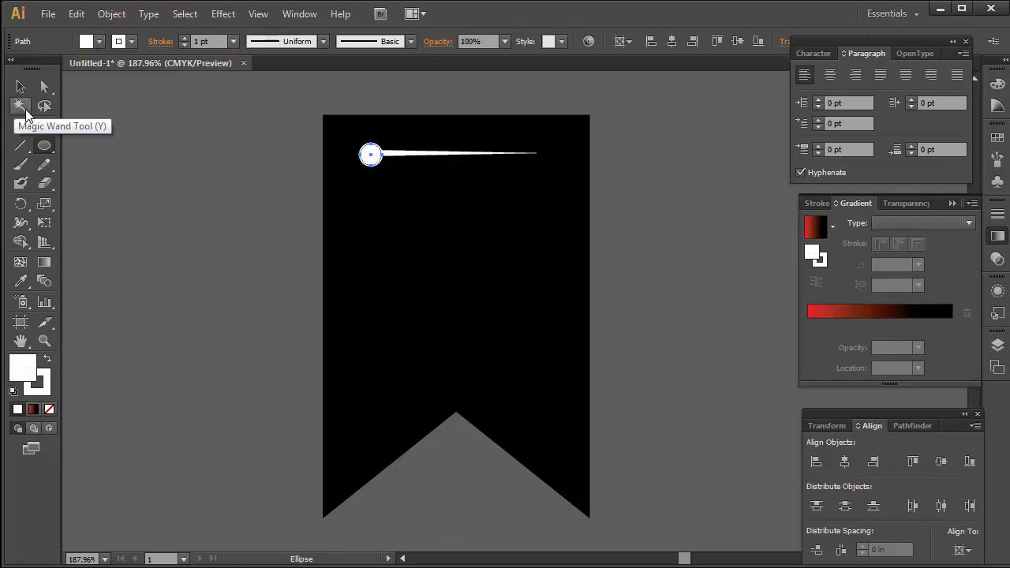
Step: Draw a small rectangle over the middle of the tapered line and fill it with black
left_click_drag(49, 146, 85, 148)
left_click_drag(411, 135, 474, 166)
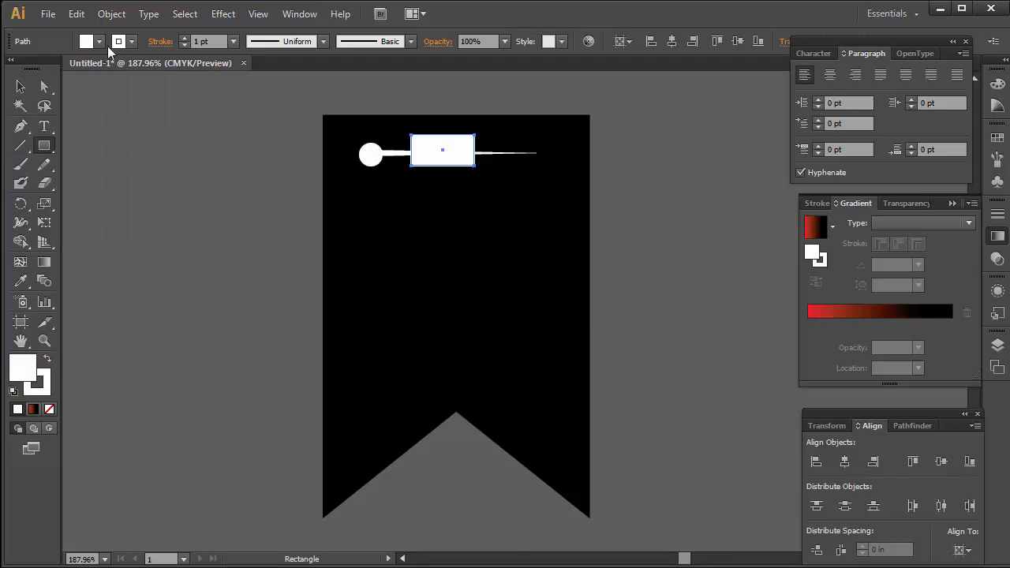
left_click(99, 41)
left_click(44, 68)
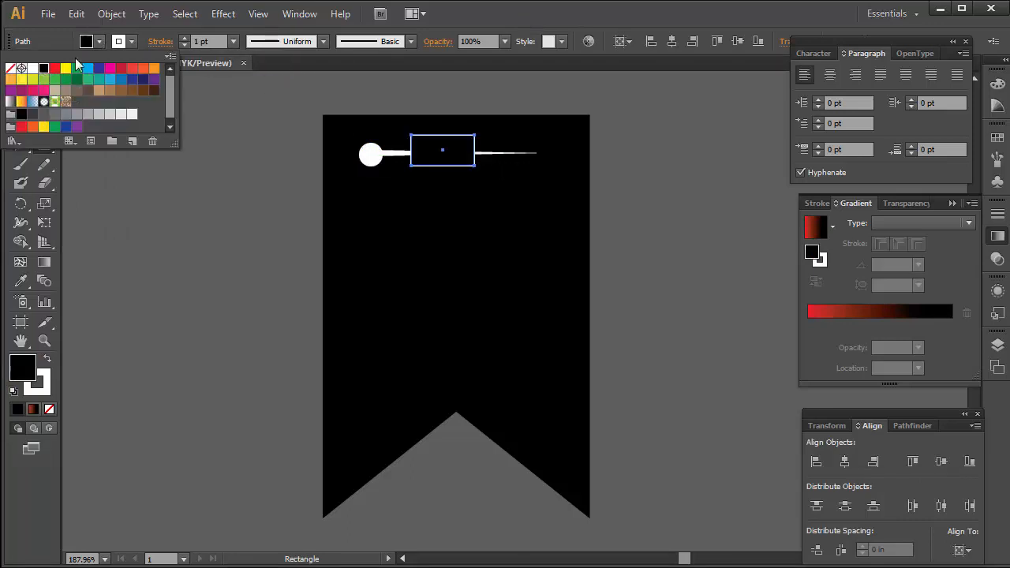
Step: Remove the stroke from the small black rectangle covering the middle of the tapered line
left_click(134, 44)
left_click(131, 41)
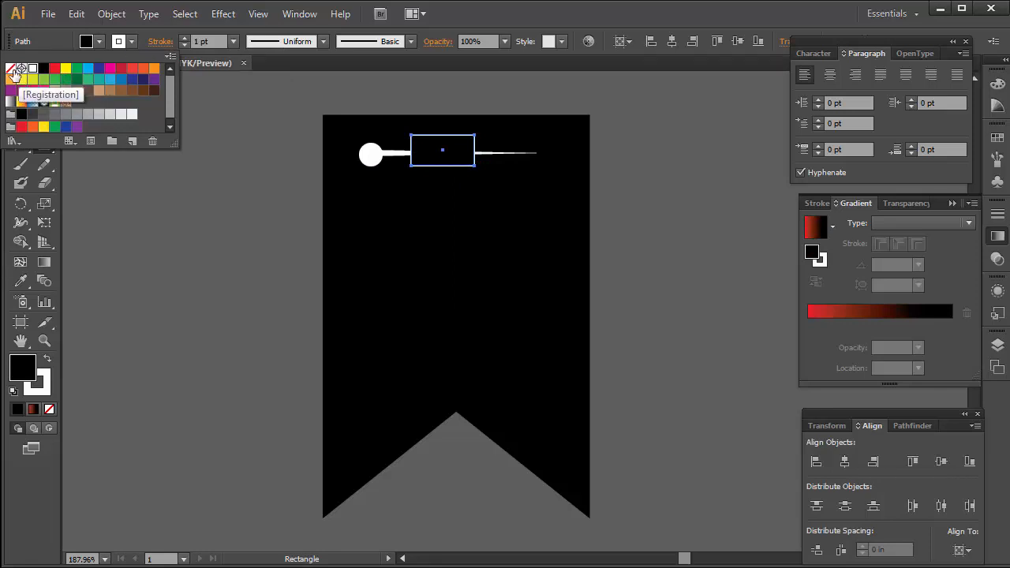
left_click(10, 68)
left_click(465, 20)
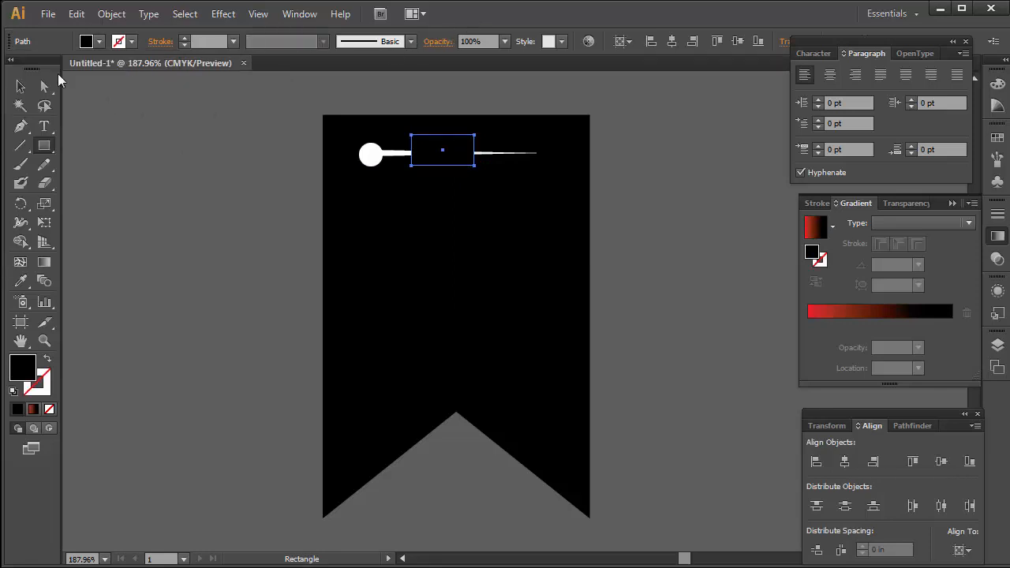
left_click(18, 93)
left_click(283, 102)
Step: Examine the white circle and the masked tapered line on the ribbon up close
key("ctrl+space")
left_click_drag(278, 107, 637, 270)
left_click(539, 232)
mouse_move(555, 218)
left_mouse_down()
mouse_move(586, 218)
mouse_move(556, 221)
mouse_move(561, 201)
left_mouse_up()
left_click(530, 269)
key("ctrl+alt+space")
left_click(538, 317, "ctrl+alt")
left_click(539, 317, "ctrl+alt")
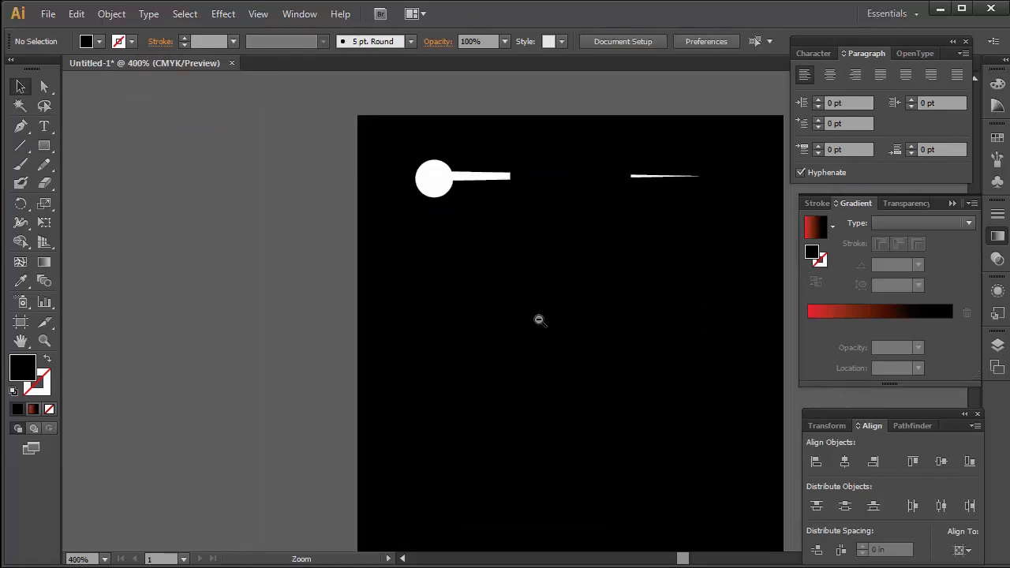
left_click(538, 315, "ctrl+alt")
left_click(539, 315, "ctrl+alt")
Step: Give the black ribbon shape a white stroke with a weight of 2 pt
left_click_drag(544, 308, 534, 258)
left_click_drag(639, 144, 298, 530)
left_click(630, 254)
left_click(544, 281)
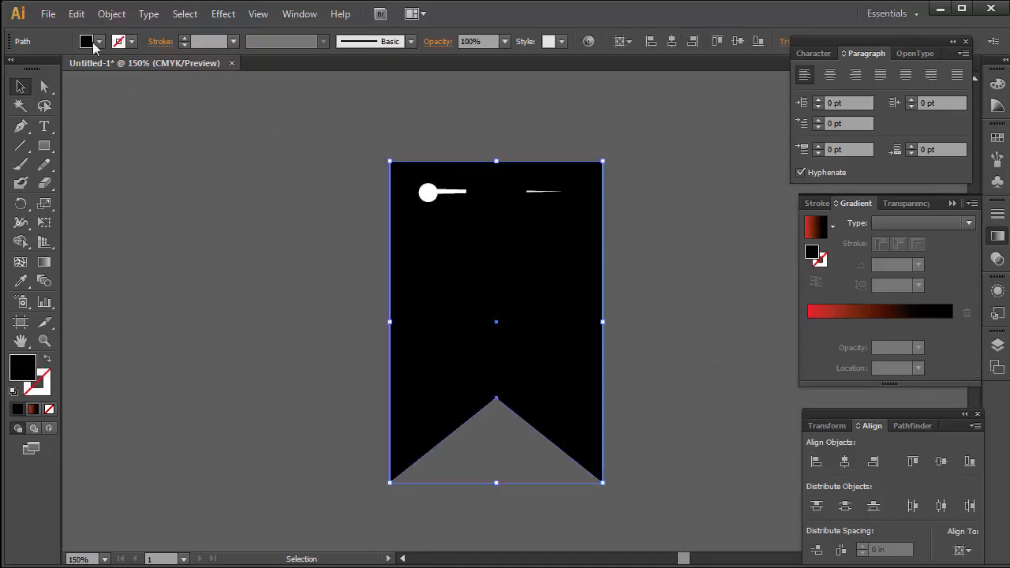
left_click(131, 42)
left_click(32, 68)
left_click(186, 39)
left_click(377, 204)
Step: Select the ribbon with all its decorations and move it onto the upper right corner of the poster
left_click_drag(334, 135, 620, 368)
left_click(525, 374, "ctrl+alt")
left_click(526, 363, "ctrl+alt")
left_click(527, 350, "ctrl+alt")
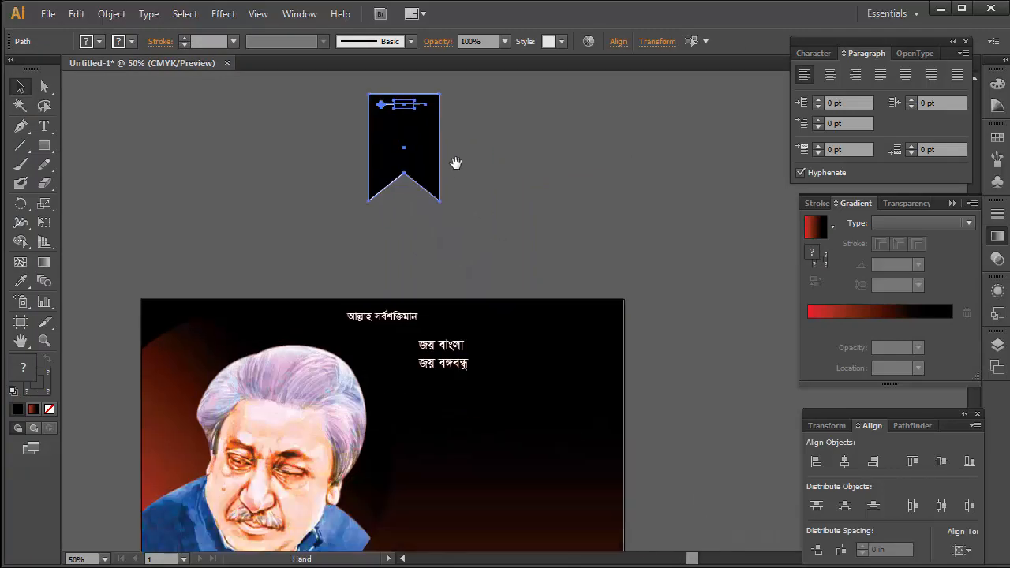
left_click_drag(412, 133, 566, 351)
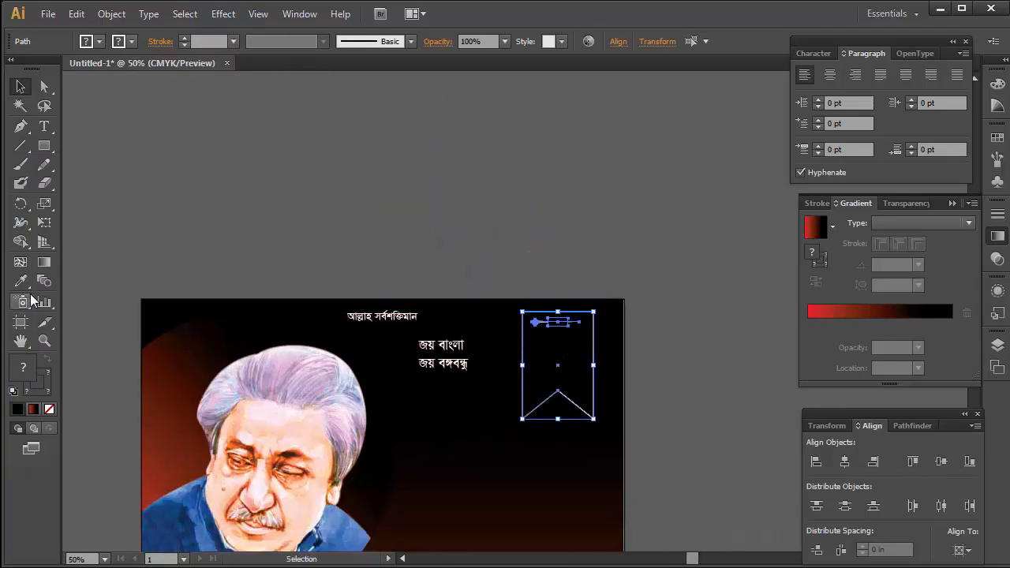
Step: Shear the ribbon and its decorations so the upper end leans right, and scale them down slightly
left_click_drag(44, 203, 88, 224)
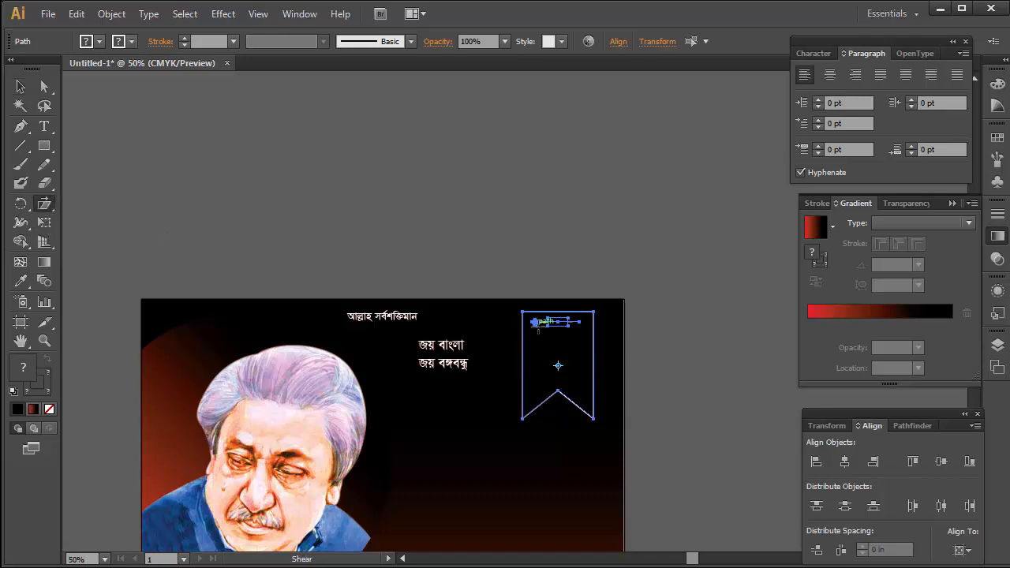
left_click_drag(536, 325, 544, 324)
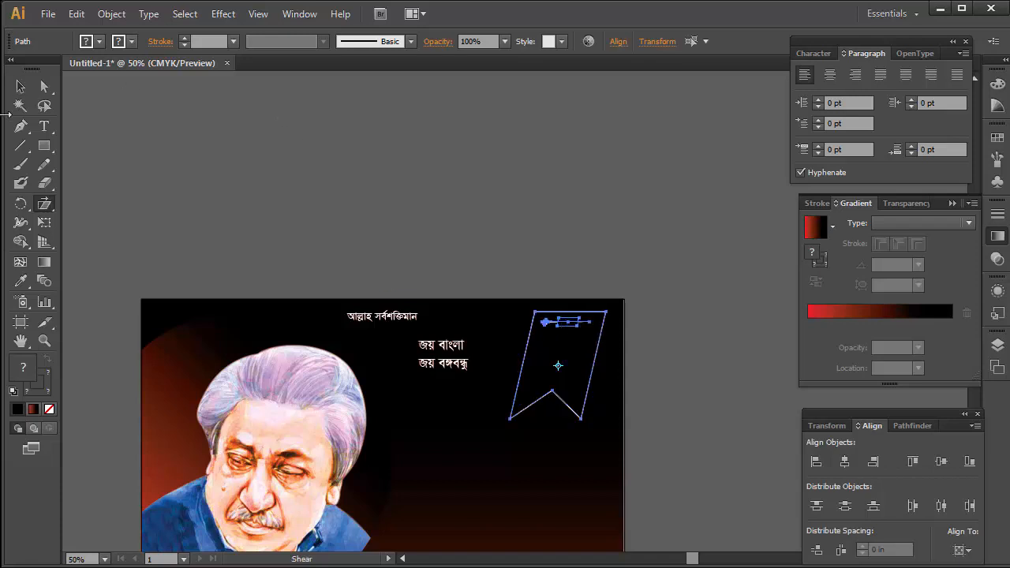
left_click(21, 86)
left_click(681, 233)
left_click(552, 392)
left_click_drag(558, 419, 561, 262)
left_click(561, 247)
key("space")
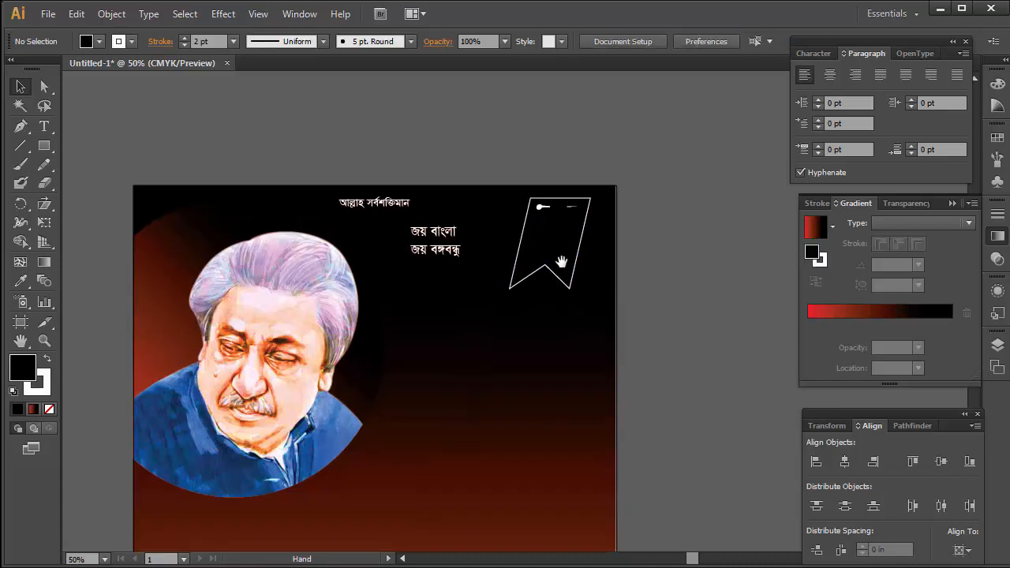
left_click(554, 275)
left_click(590, 334)
Step: Inspect the slanted ribbon's outline up close and check how it sits on the whole poster
key("ctrl+space")
left_click_drag(558, 153, 703, 253)
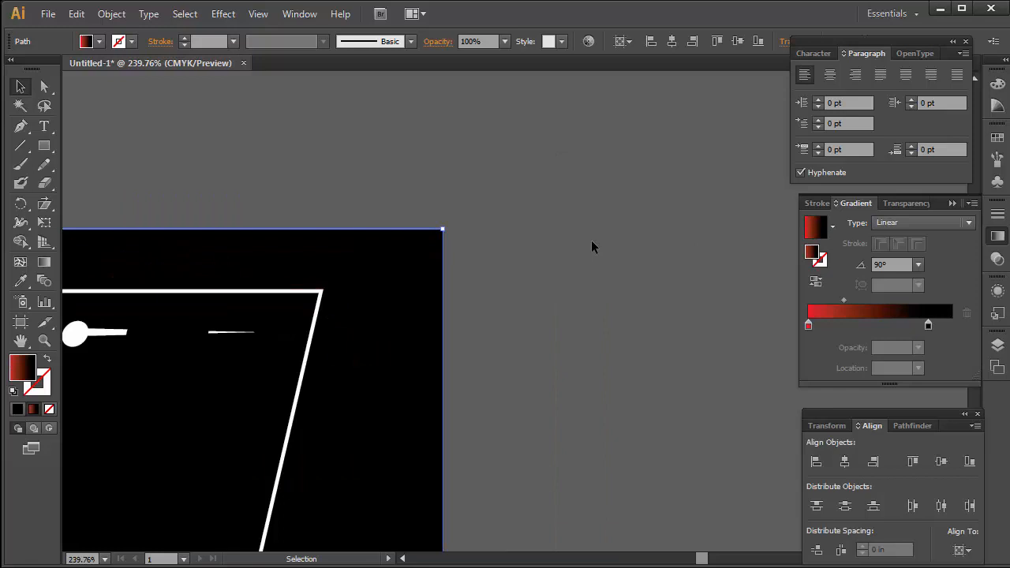
left_click(591, 242)
key("ctrl+space")
left_click(364, 385, "ctrl+alt")
left_click(403, 335, "ctrl+alt")
left_click(403, 335, "ctrl+alt")
left_click(512, 320, "ctrl+alt")
left_click(512, 319, "ctrl+alt")
left_click(512, 318, "ctrl+alt")
key("space")
left_click_drag(499, 399, 491, 318)
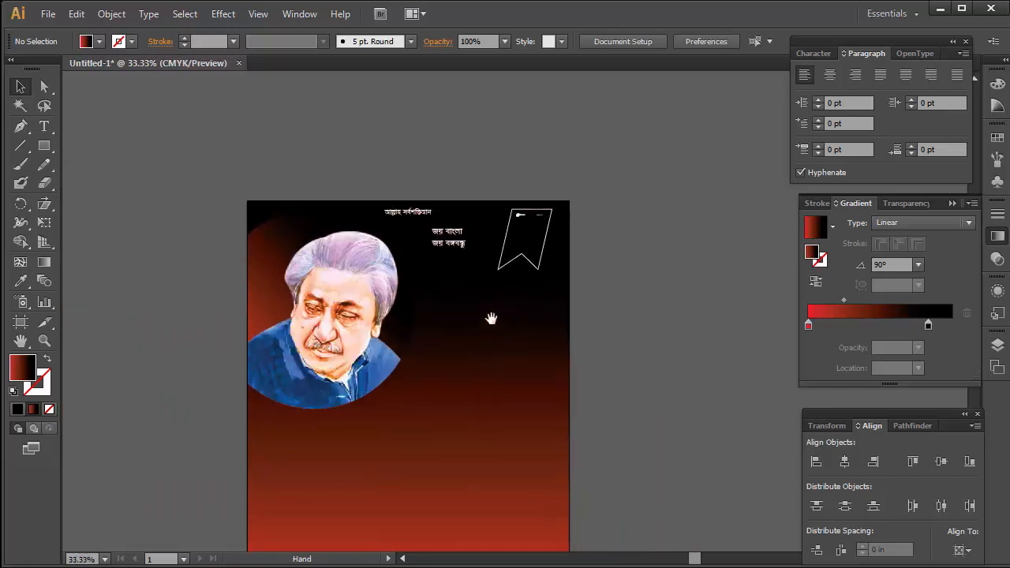
Step: Place the Photo sdfe image and enlarge it to fill the area right of the portrait, below the ribbon
left_click(46, 15)
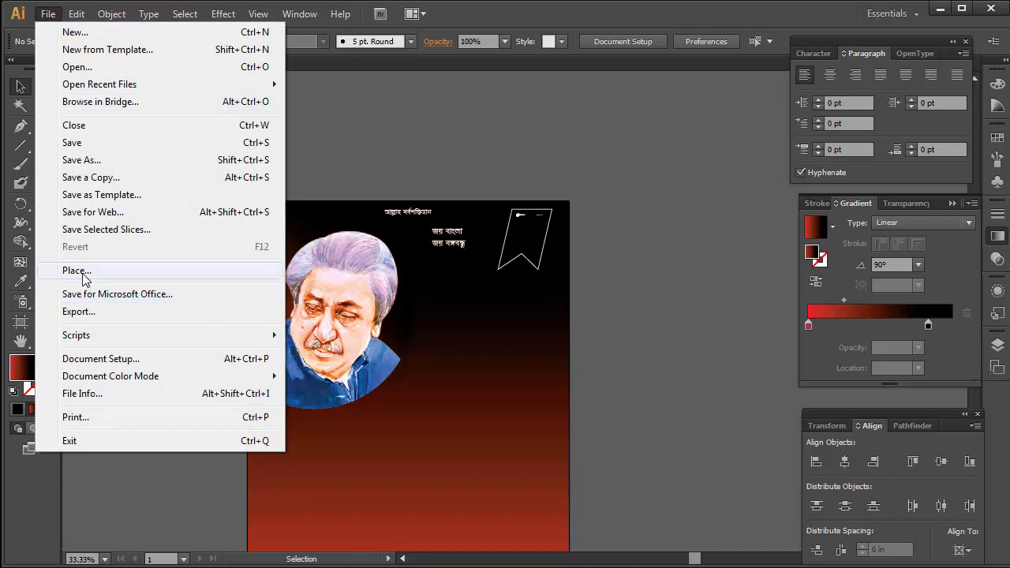
left_click(21, 270)
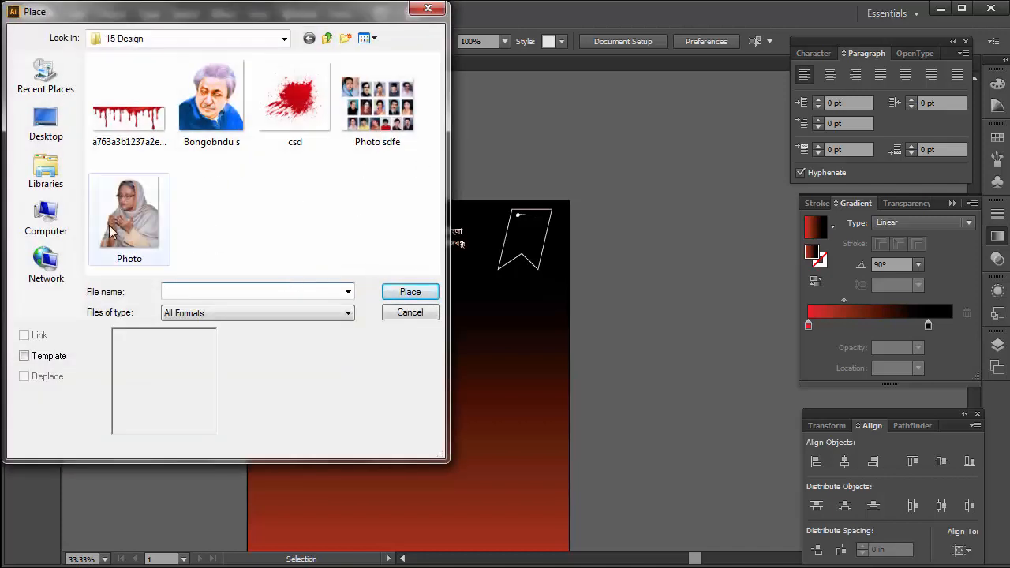
left_click(382, 107)
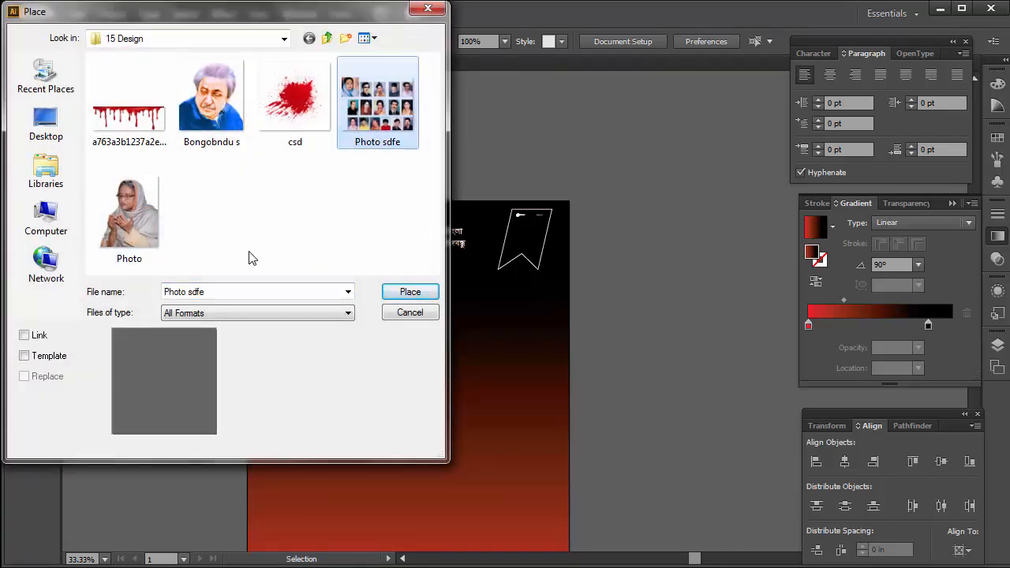
left_click(410, 291)
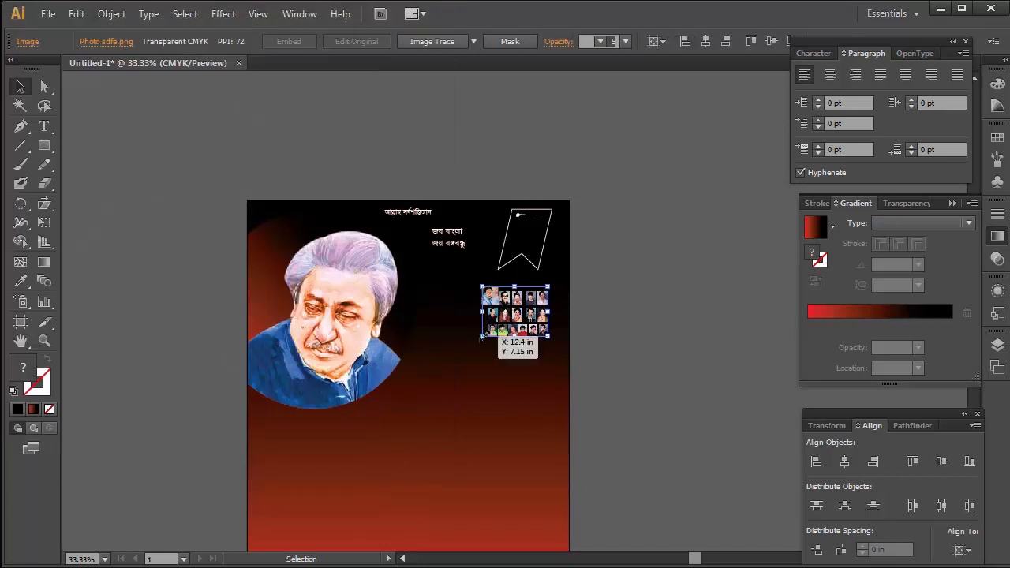
left_click_drag(481, 338, 415, 387)
left_click_drag(548, 288, 546, 314)
left_click(660, 258)
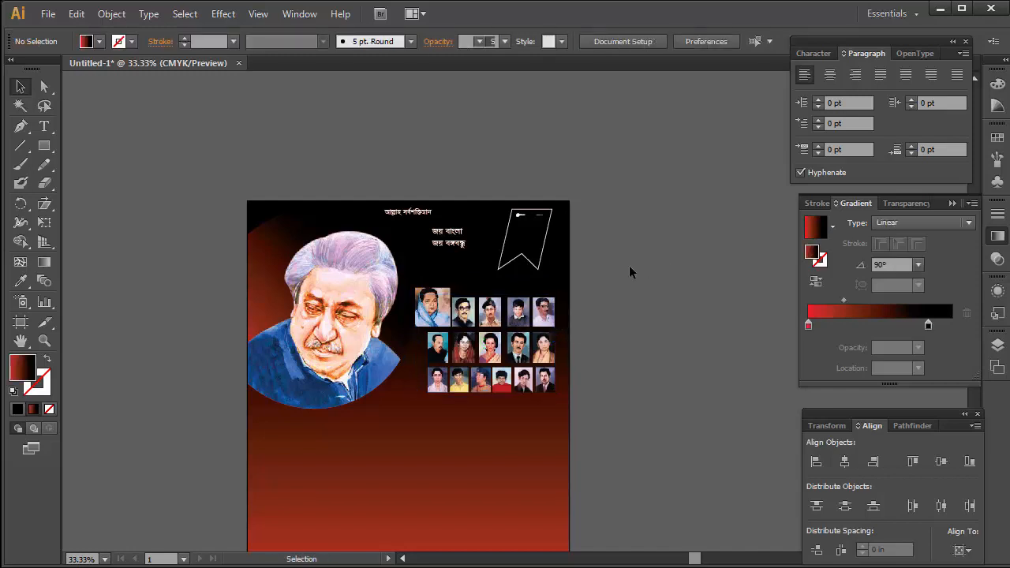
Step: Place the blood-drip image from the 15 Design folder and fit it directly under the lowest row of the photo grid
scroll(666, 245, "down", 2)
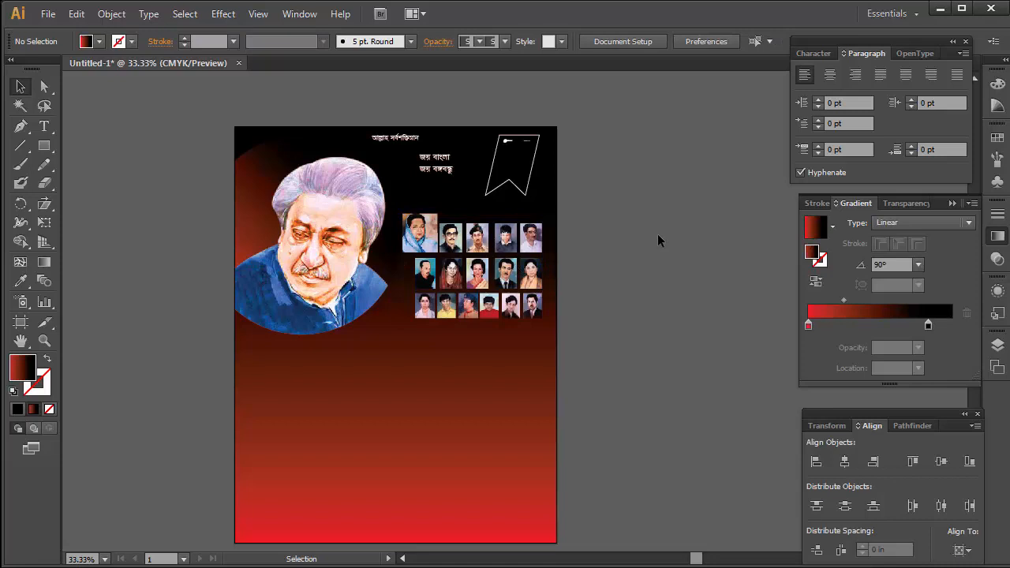
key("alt+Tab")
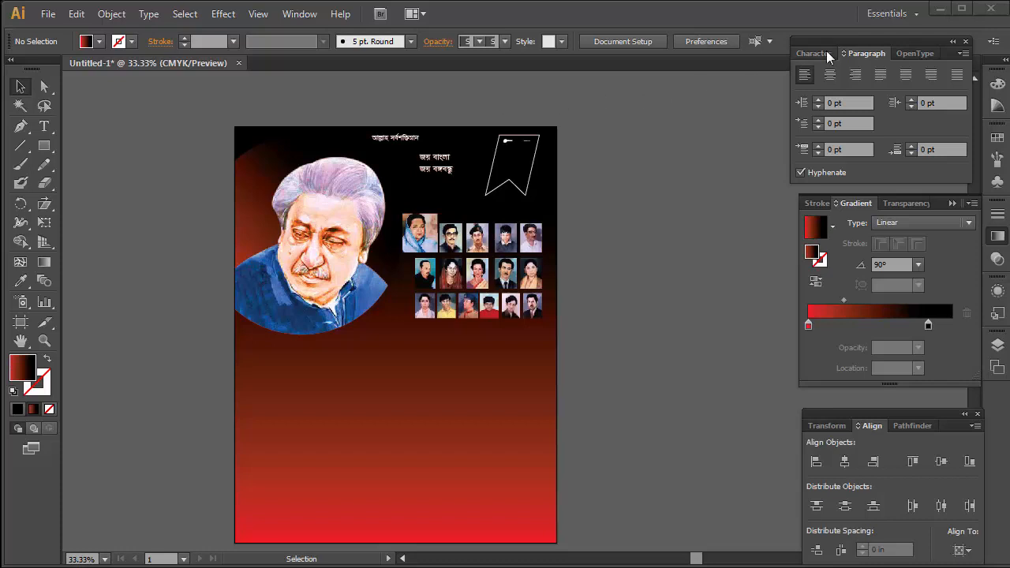
left_click(48, 14)
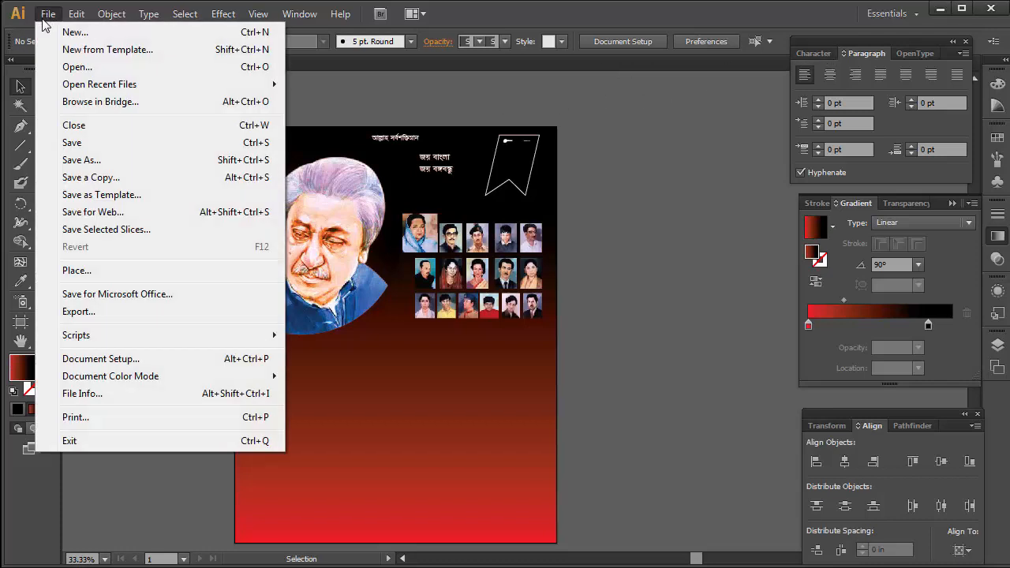
left_click(90, 271)
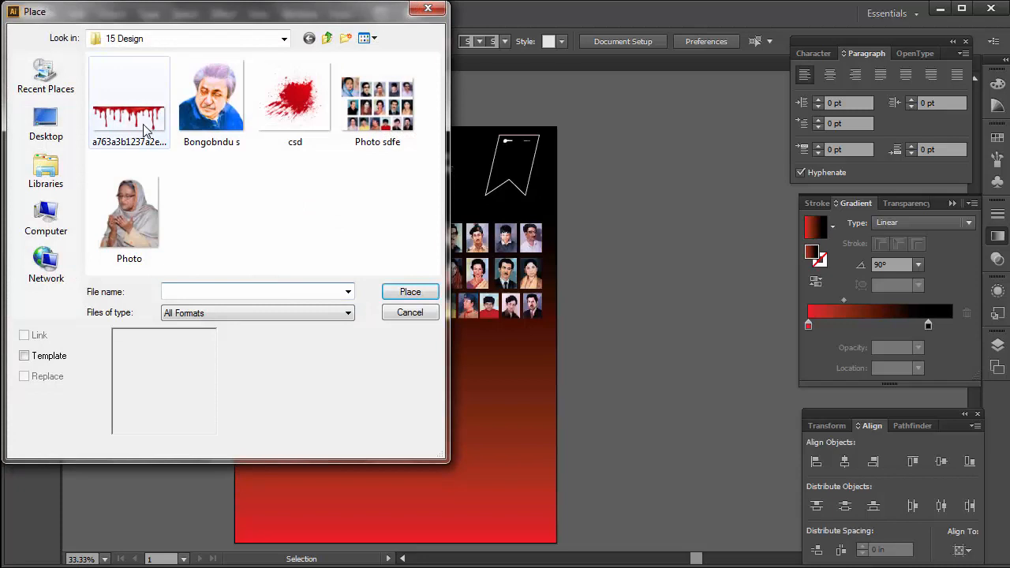
left_click(145, 131)
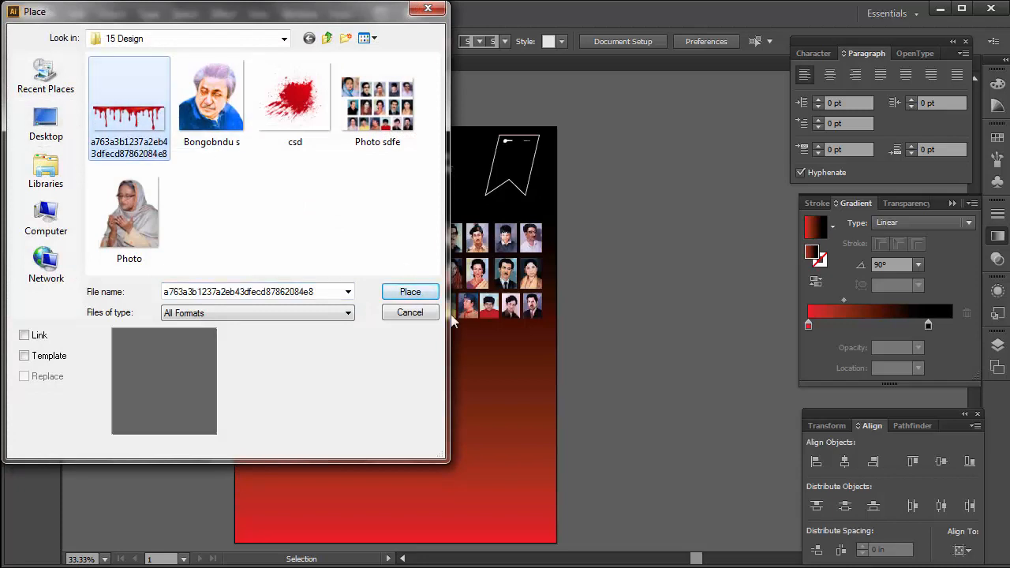
left_click(422, 293)
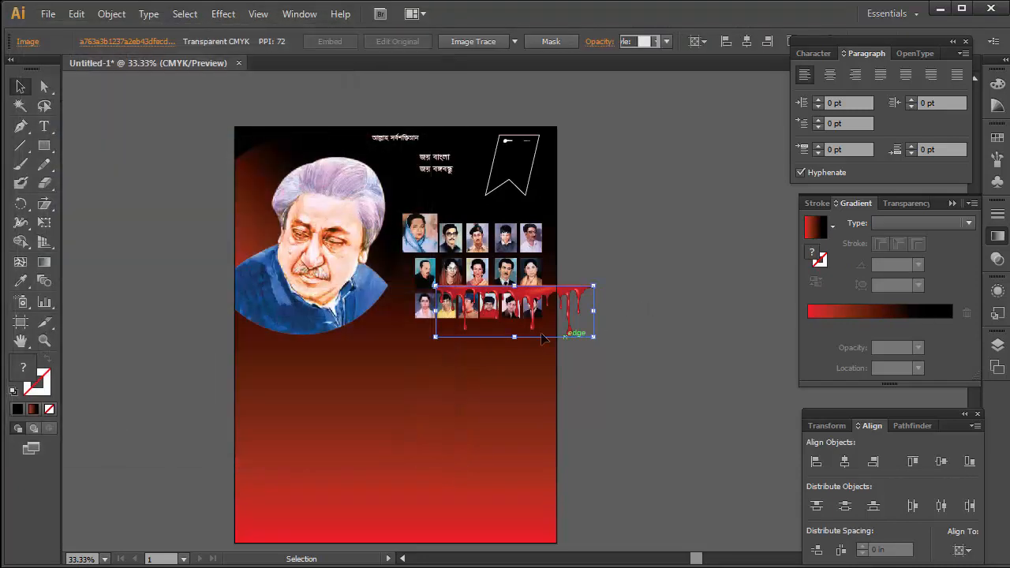
left_click_drag(530, 303, 544, 345)
left_click(611, 298)
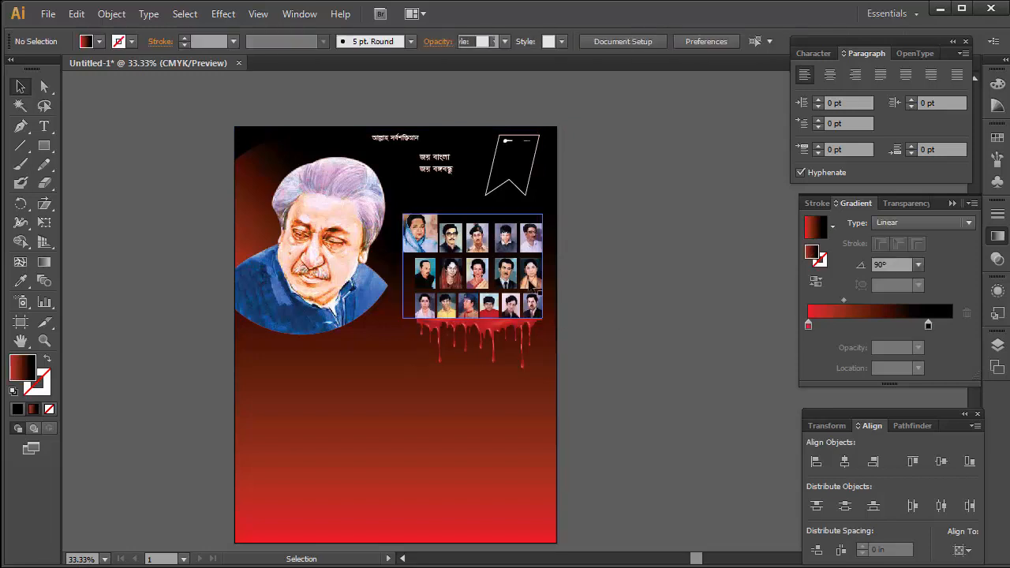
Step: Move the photo grid and the blood-drip image slightly higher on the poster
left_click(514, 337)
left_click_drag(516, 234, 512, 213)
left_click_drag(500, 355, 502, 337)
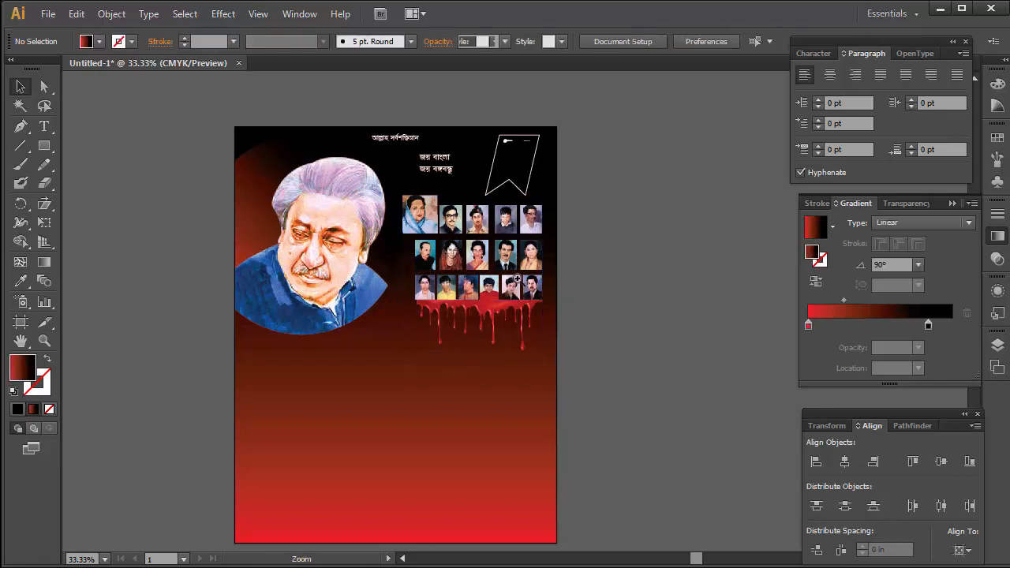
Step: Adjust the left edge of the blood-drip image to line up with the lowest row of photos
scroll(567, 209, "up", 2)
scroll(442, 315, "down", 3)
left_click_drag(323, 360, 319, 363)
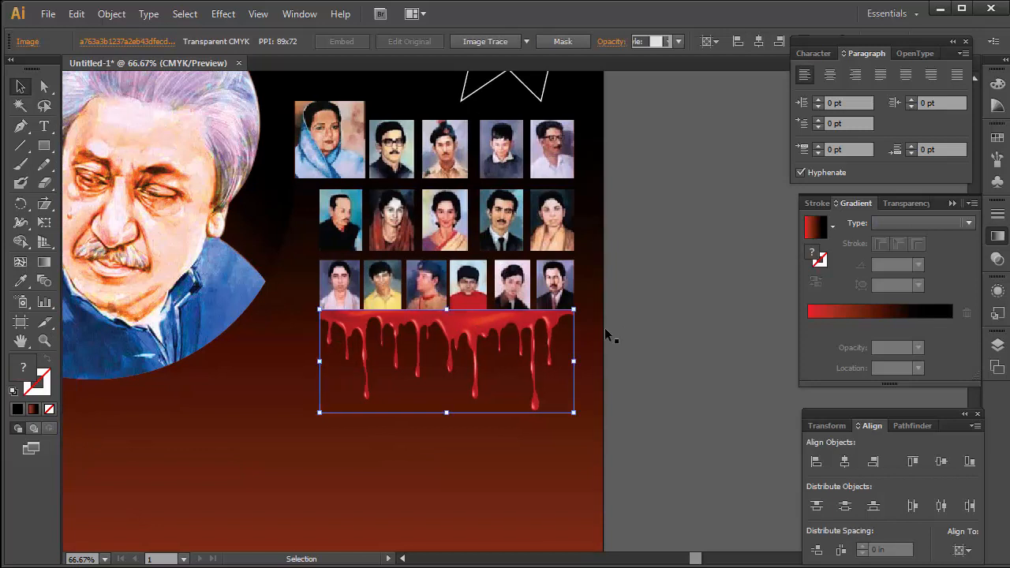
left_click(683, 302)
key("ctrl+minus")
key("ctrl+minus")
key("ctrl+minus")
left_click_drag(468, 320, 461, 345)
scroll(476, 361, "up", 1)
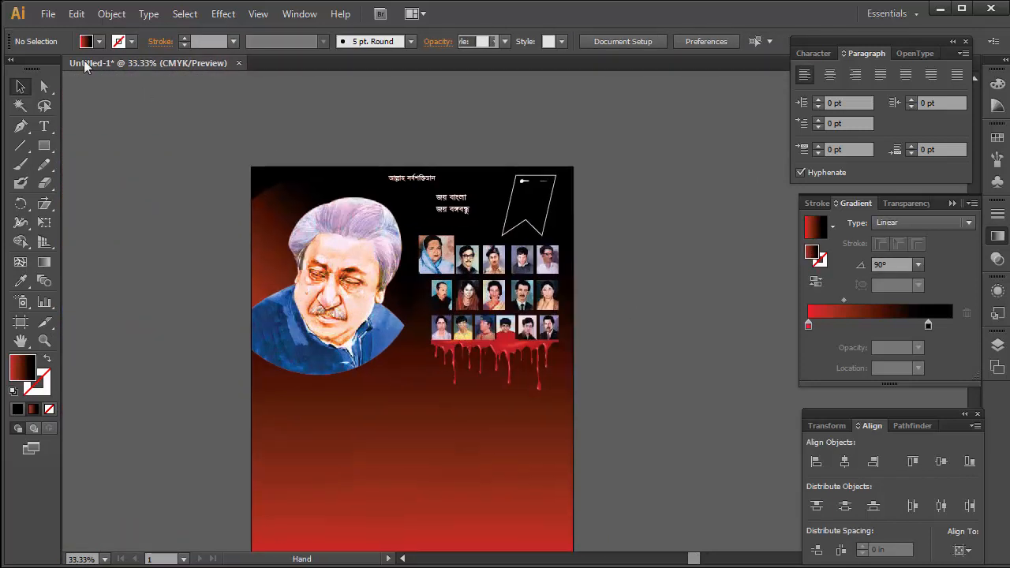
Step: Place the image named Photo, showing the praying woman, into the poster document
left_click(48, 14)
left_click(71, 268)
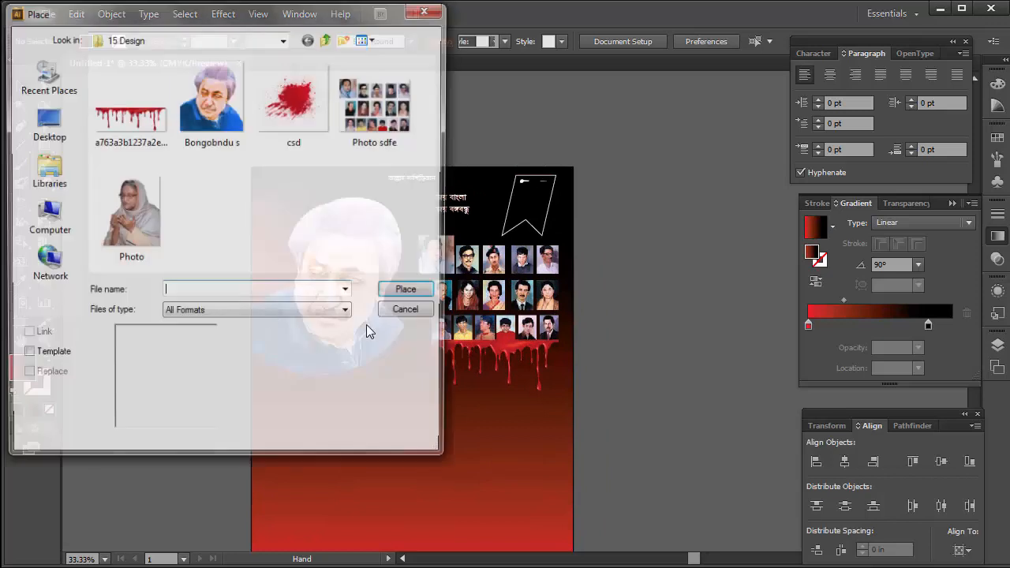
left_click(133, 207)
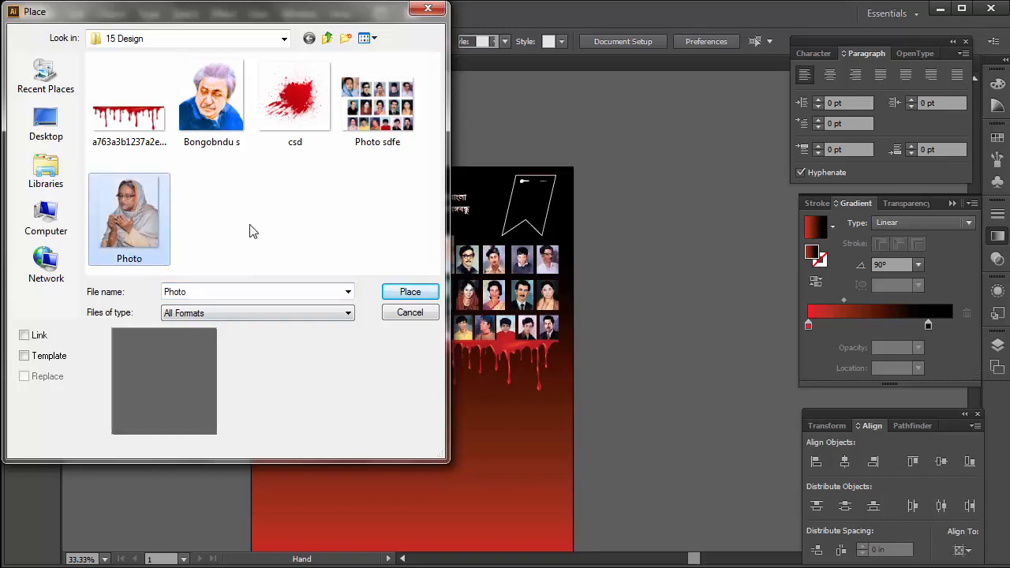
left_click(407, 293)
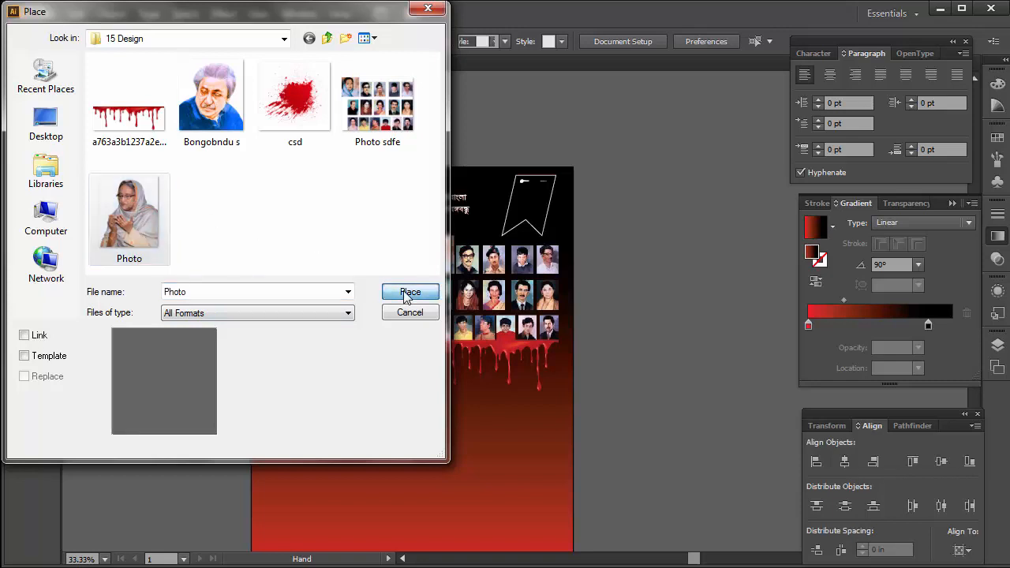
Step: Place the csd blood-splatter image and move it aside, left of the poster
left_click(46, 14)
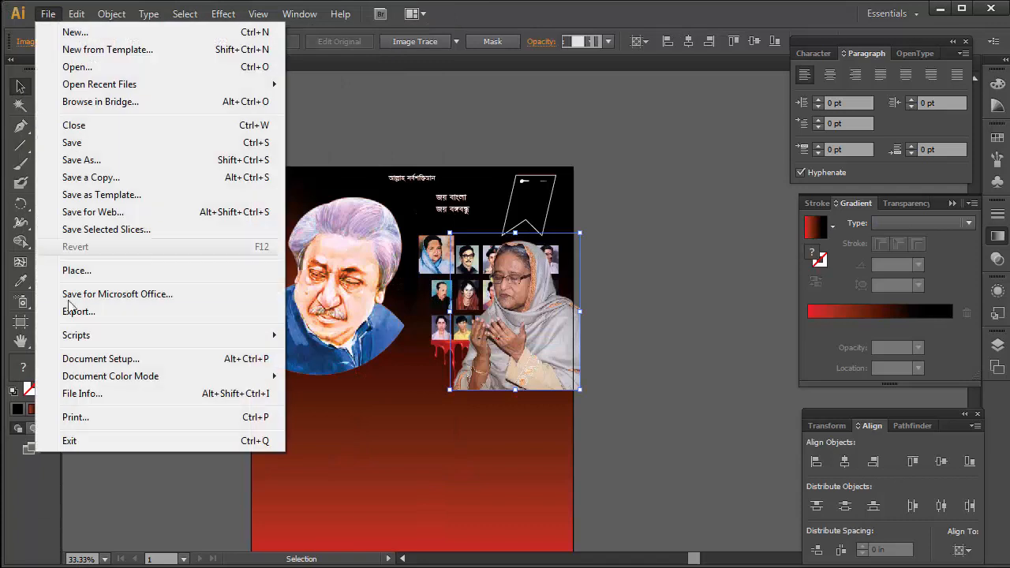
left_click(72, 270)
left_click(289, 93)
left_click(405, 291)
left_click_drag(512, 307, 171, 436)
Step: Move the praying woman's image below the blood drips against the poster's right edge and enlarge it slightly
left_click_drag(510, 327, 499, 462)
left_click_drag(485, 515, 458, 385)
left_click_drag(530, 339, 530, 319)
left_click(593, 302)
left_click(568, 289, "ctrl")
left_click(384, 424)
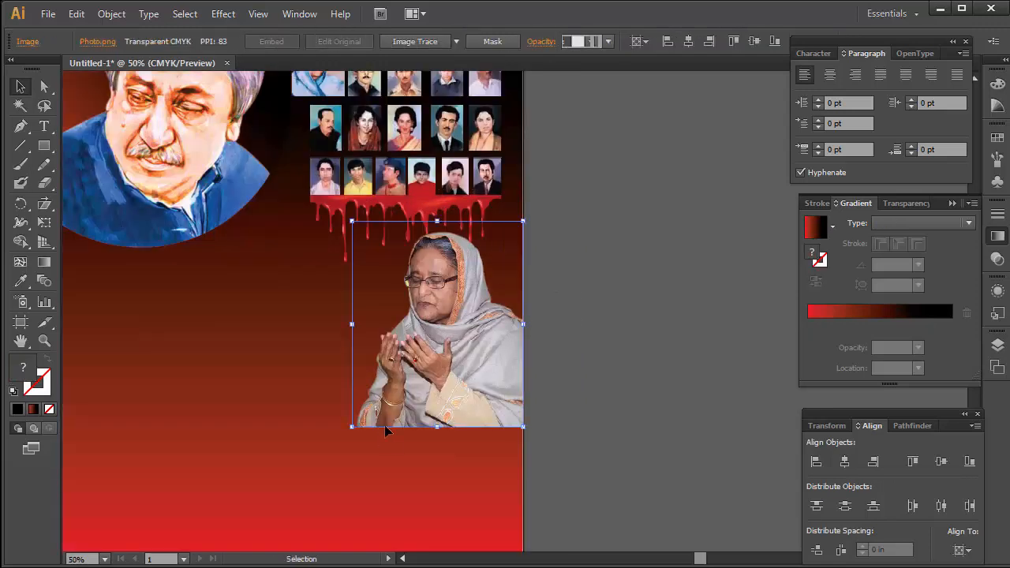
left_click_drag(353, 426, 347, 436)
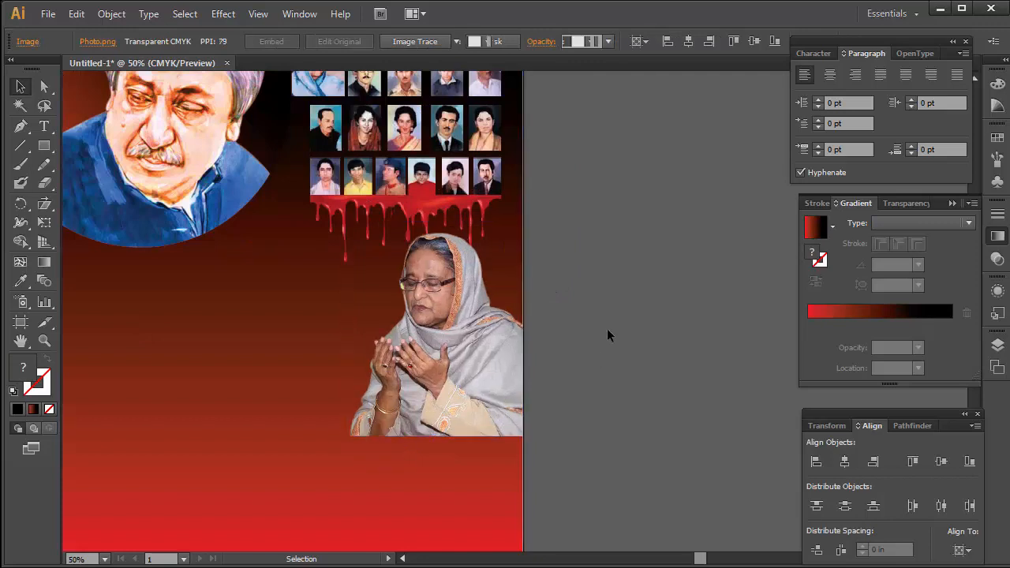
left_click(607, 328)
Step: Draw a circle over the praying woman's image, shift it to the image's left edge, and fill it white
left_click_drag(44, 145, 94, 187)
left_click_drag(362, 221, 581, 378)
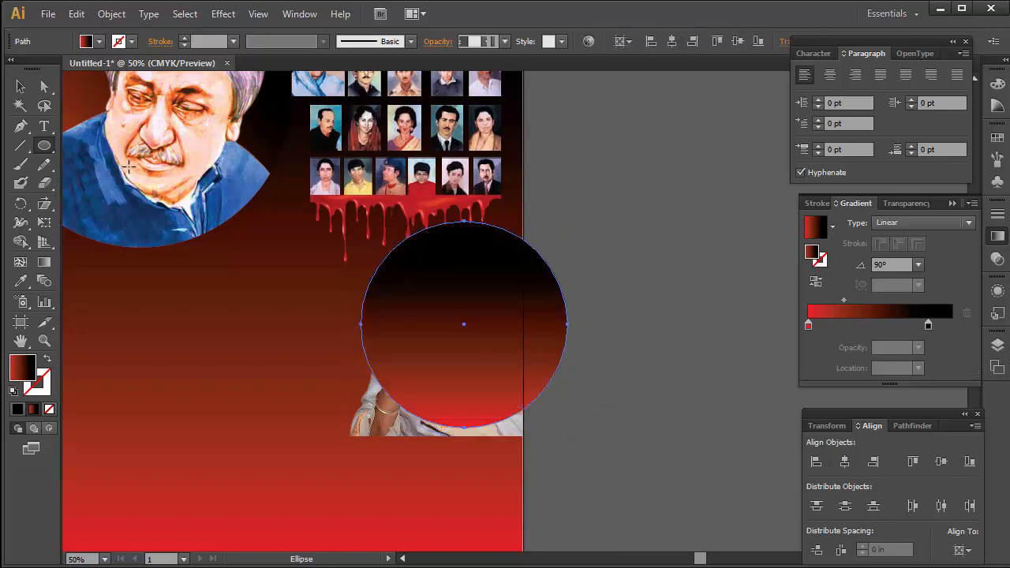
left_click(20, 87)
left_click_drag(471, 319, 455, 319)
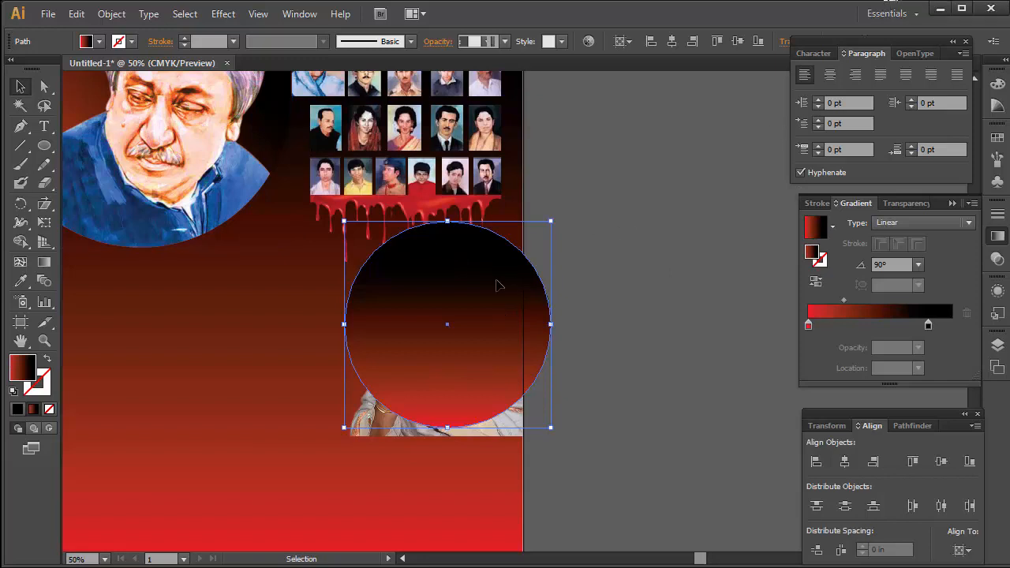
left_click(100, 42)
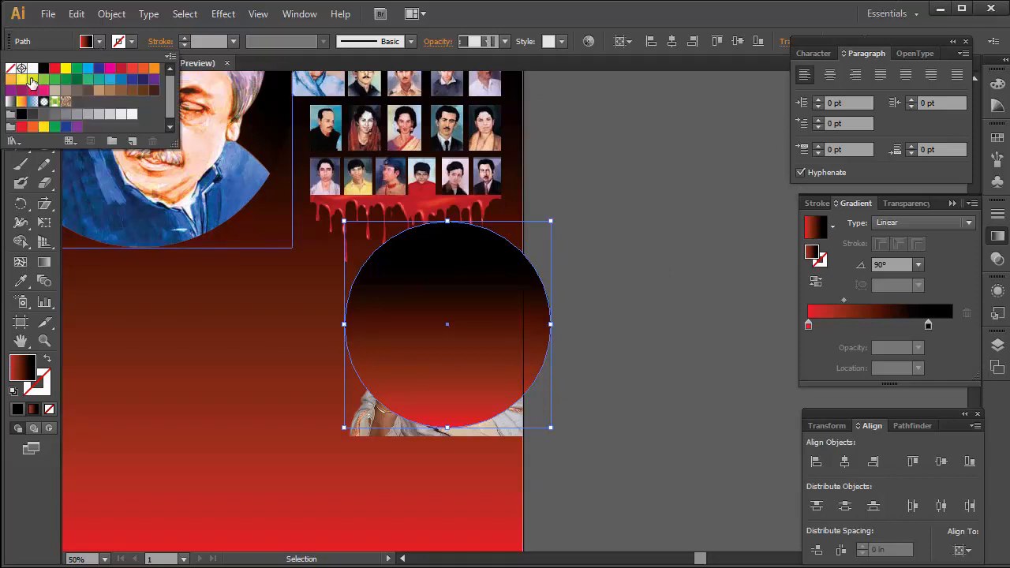
left_click(32, 68)
left_click(642, 234)
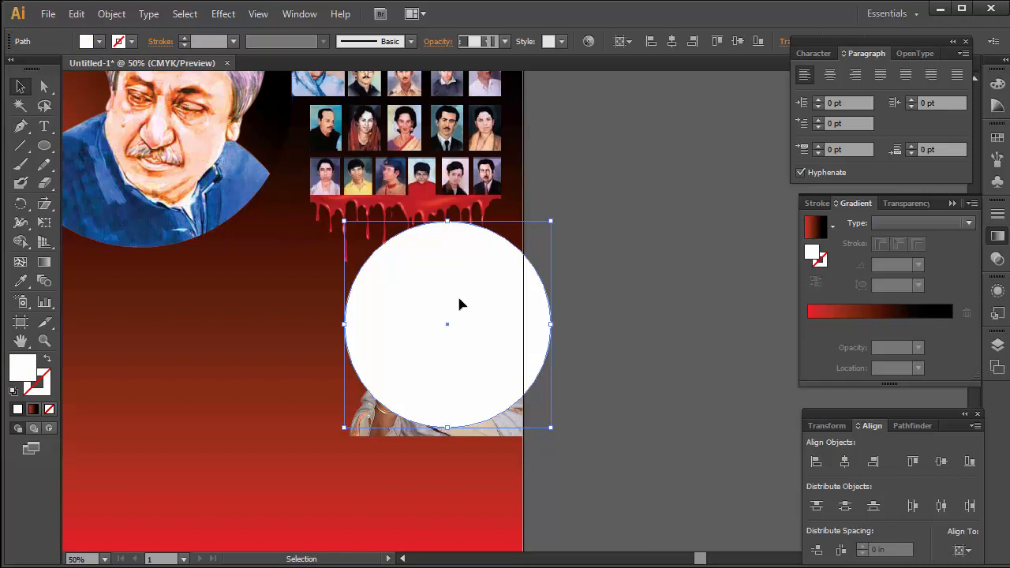
Step: Bring the praying woman's image to the front so it sits above the white circle
left_click(371, 413)
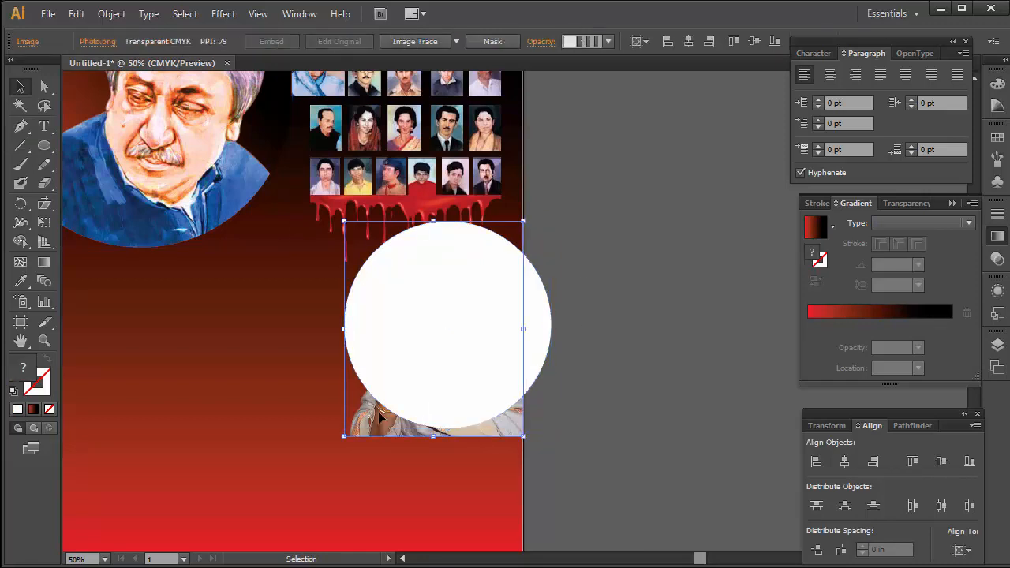
right_click(372, 419)
mouse_move(440, 511)
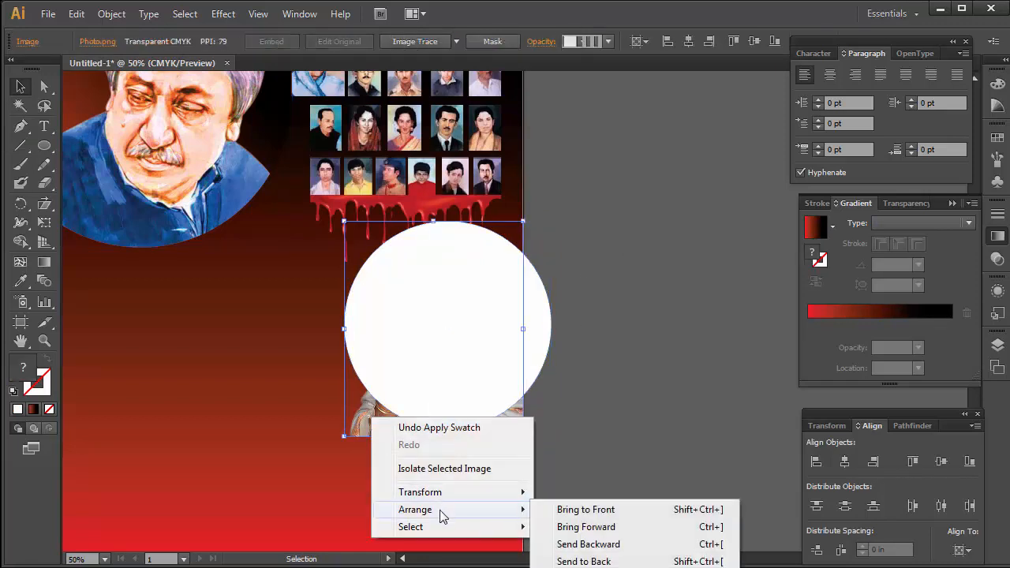
left_click(561, 511)
left_click(621, 379)
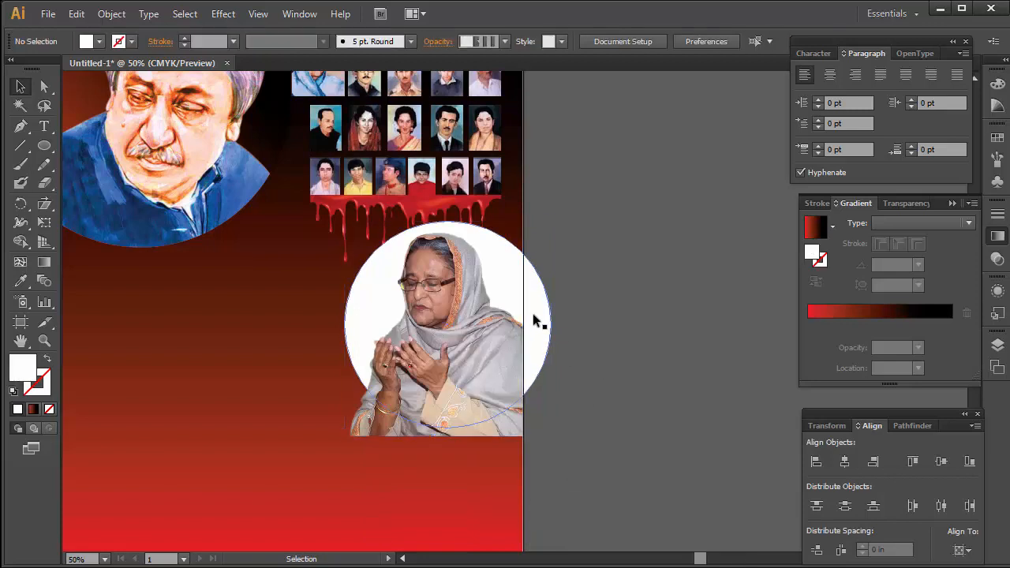
Step: Trim off the part of the white circle beyond the poster's right edge with Shape Builder, using the background rectangle as boundary
left_click(532, 313)
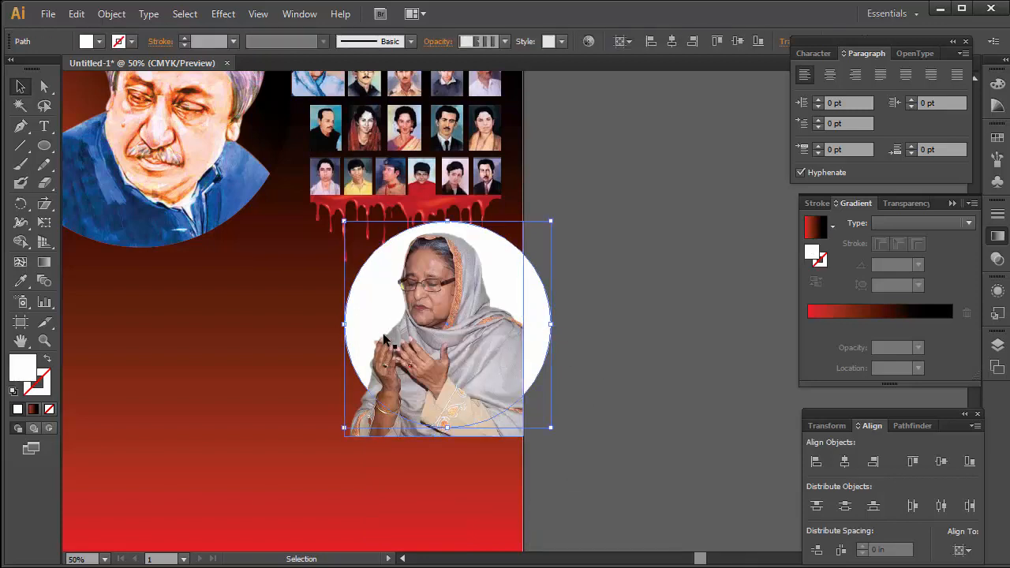
left_click(657, 310)
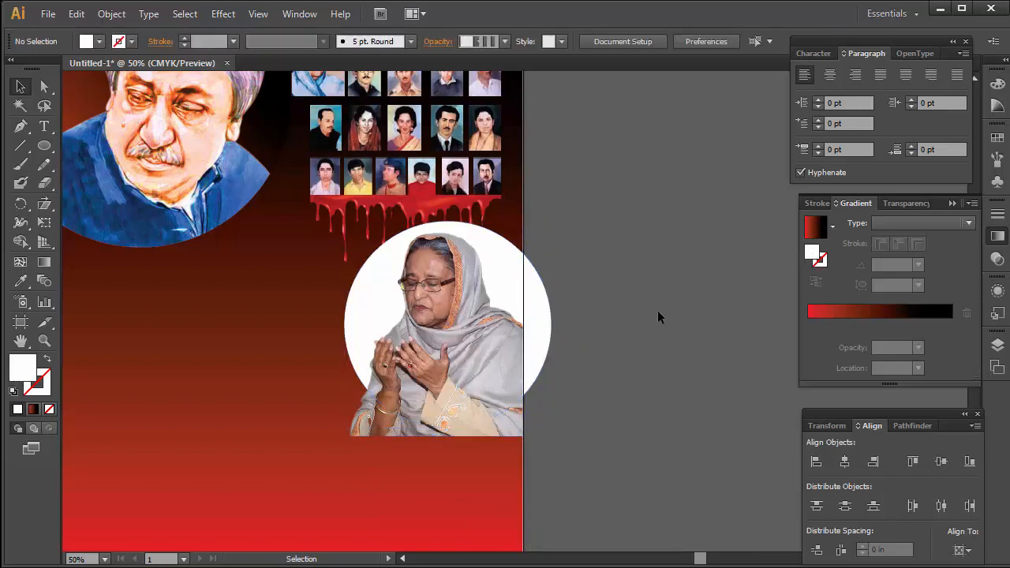
left_click(547, 320)
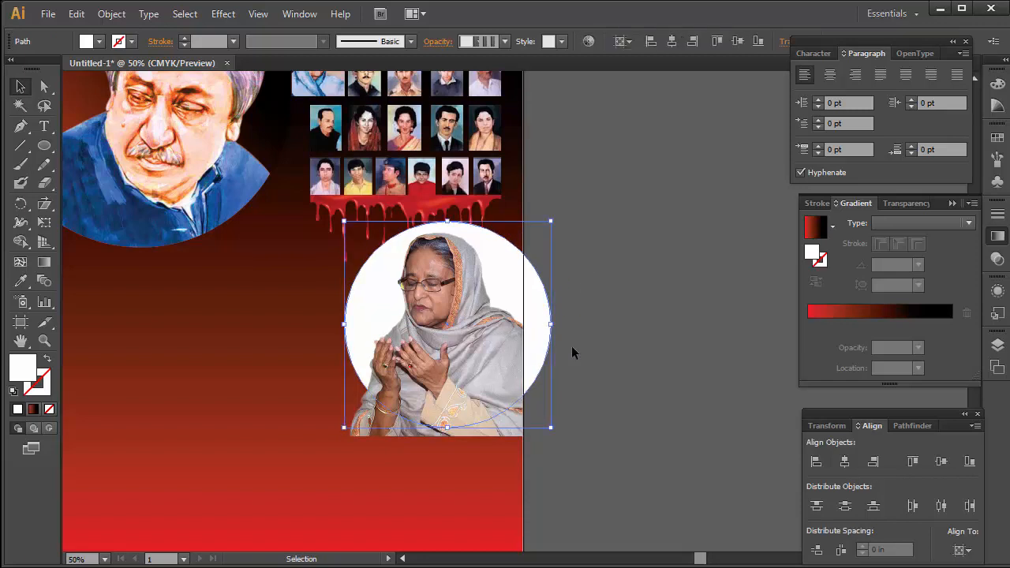
key("a")
key("v")
left_click(562, 325)
left_click(550, 304)
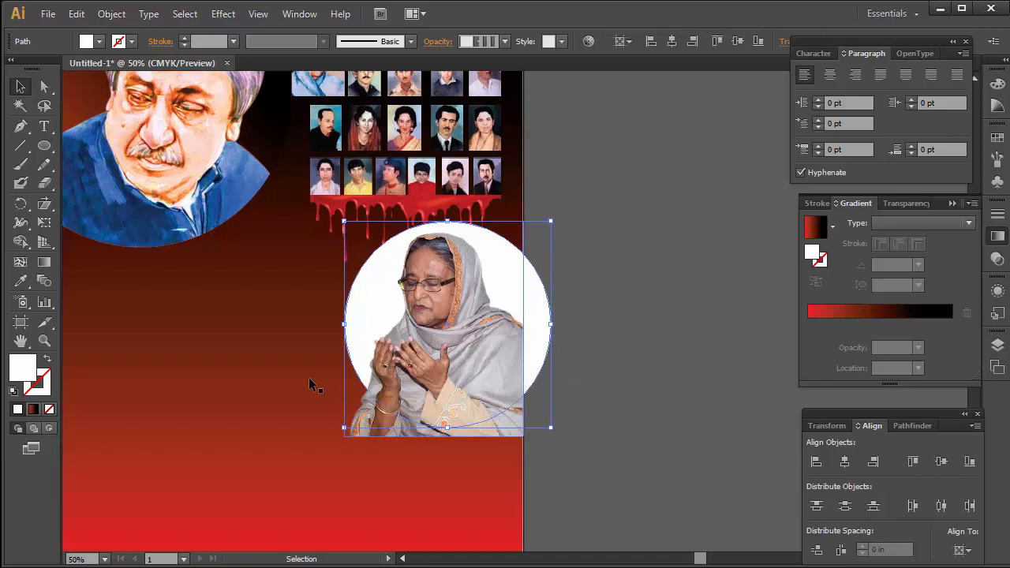
left_click(265, 441, "shift")
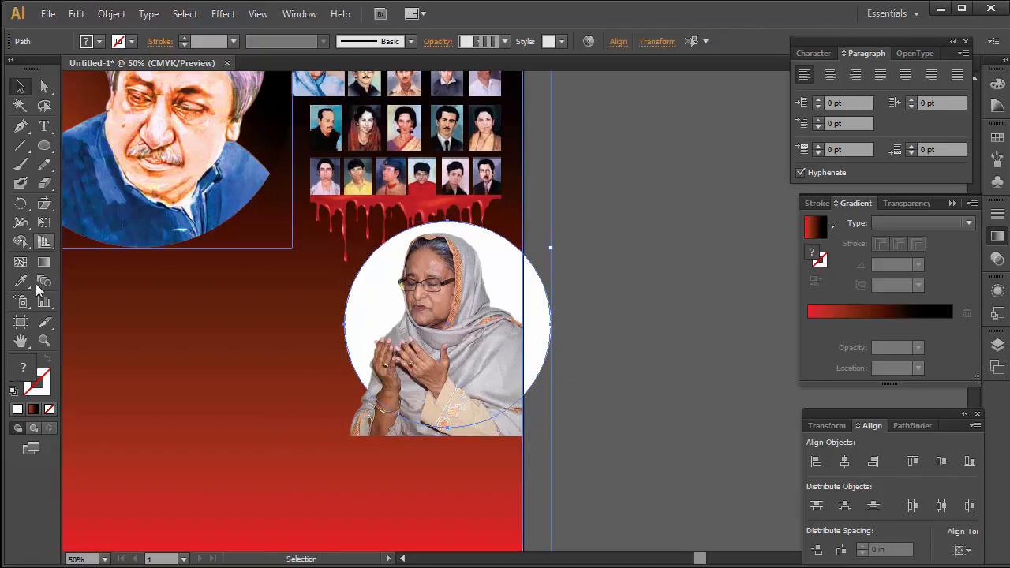
left_click(21, 242)
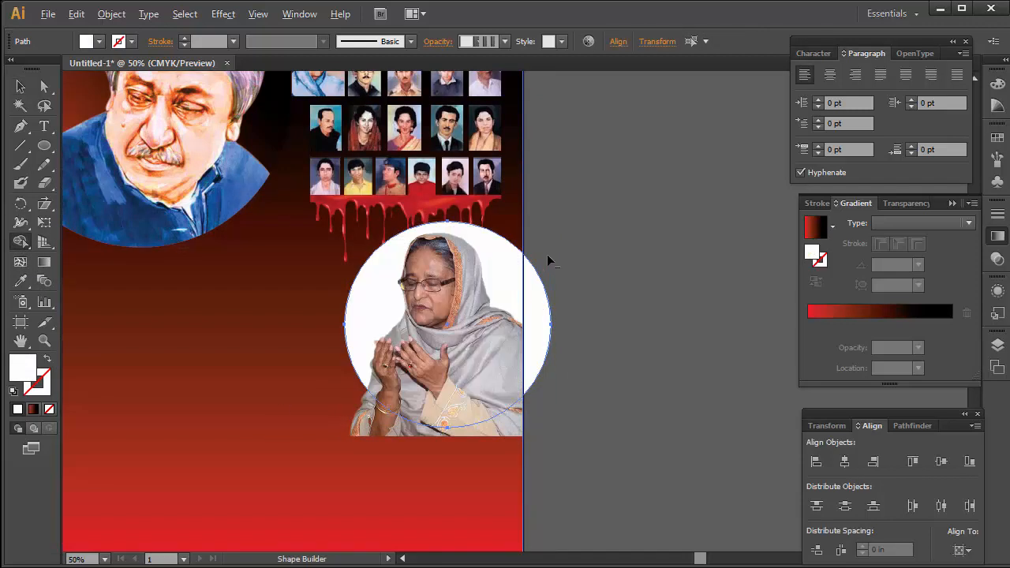
left_click_drag(527, 354, 541, 385)
left_click(23, 88)
left_click(640, 211)
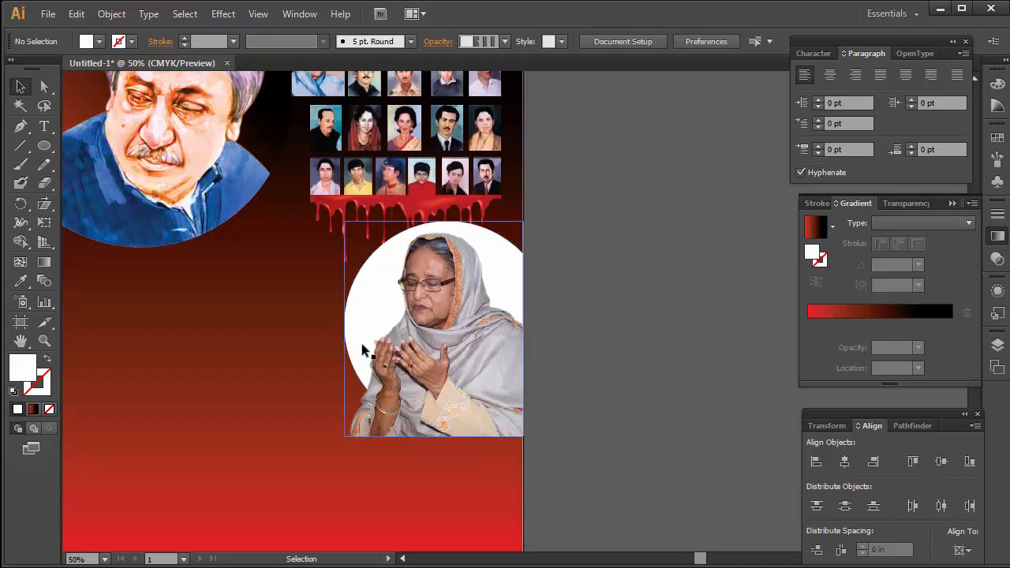
Step: Lock the poster's gradient background rectangle
left_click_drag(447, 304, 454, 230)
left_click(470, 472)
key("ctrl+2")
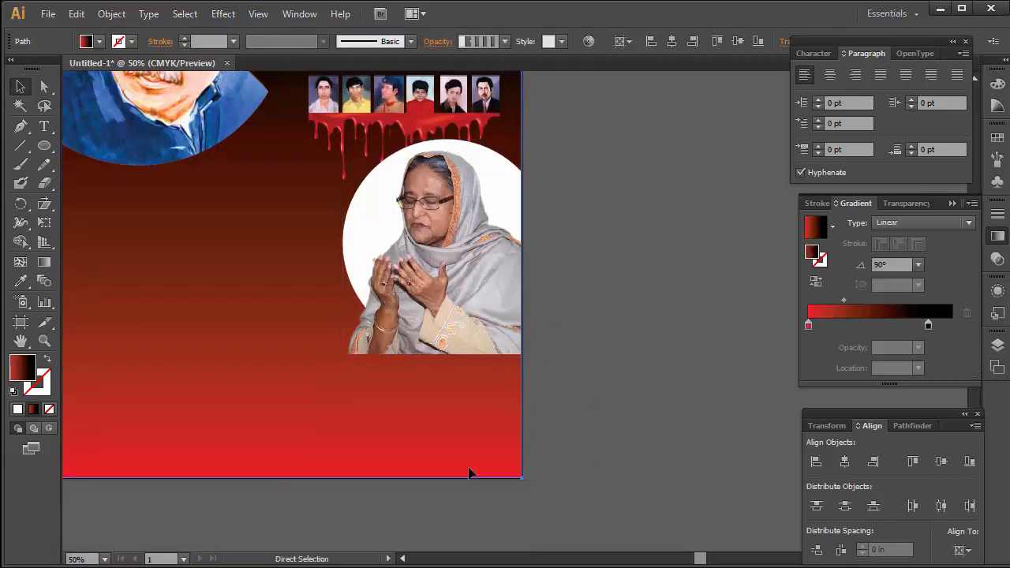
left_click(455, 239)
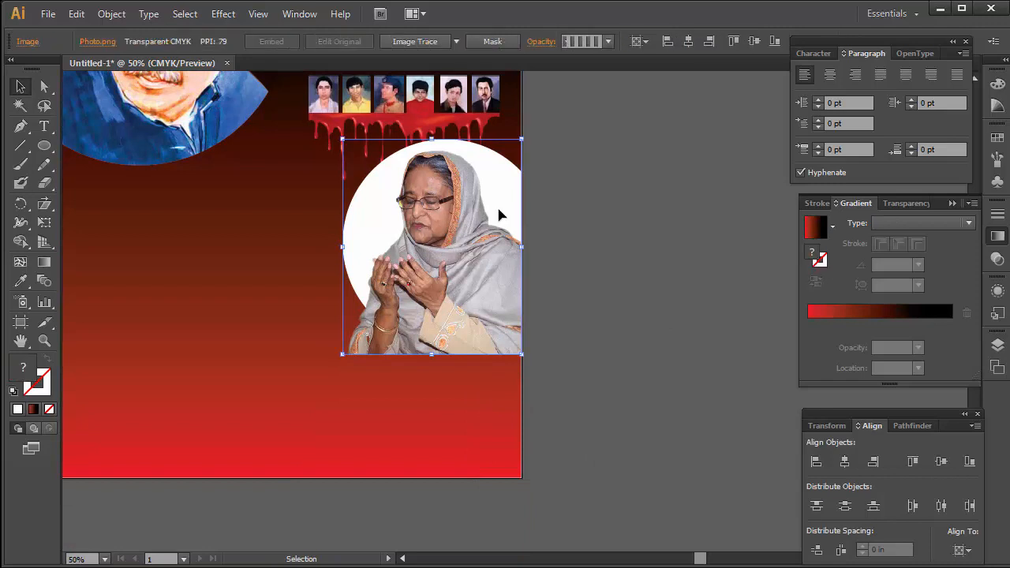
left_click_drag(465, 203, 466, 272)
left_click(450, 180)
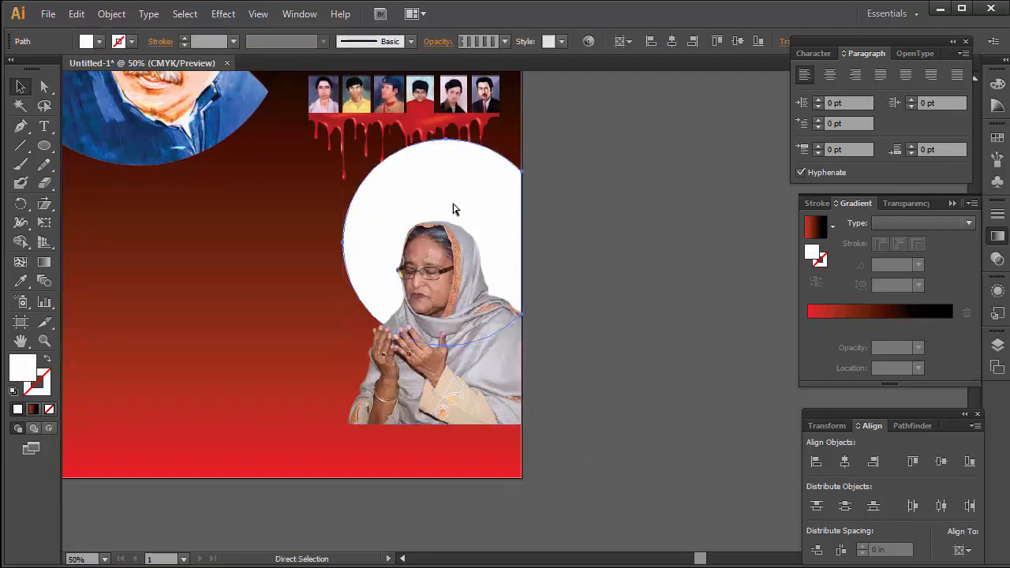
key("ctrl+z")
key("ctrl+z")
key("ctrl+shift+z")
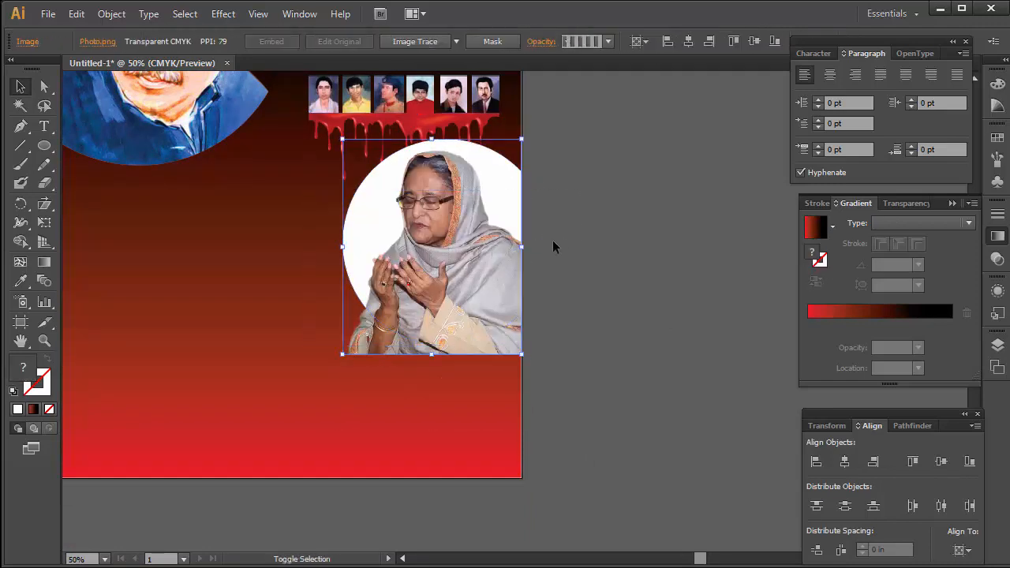
key("ctrl+shift+z")
Step: Bring the white circle in front of the praying woman's image and paste a copy of it in front
right_click(424, 223)
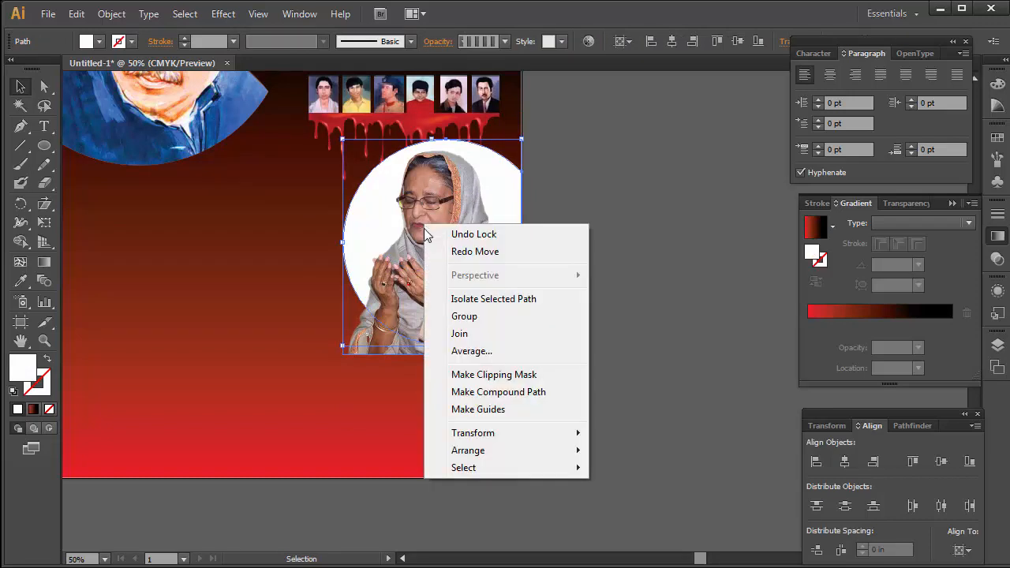
mouse_move(494, 467)
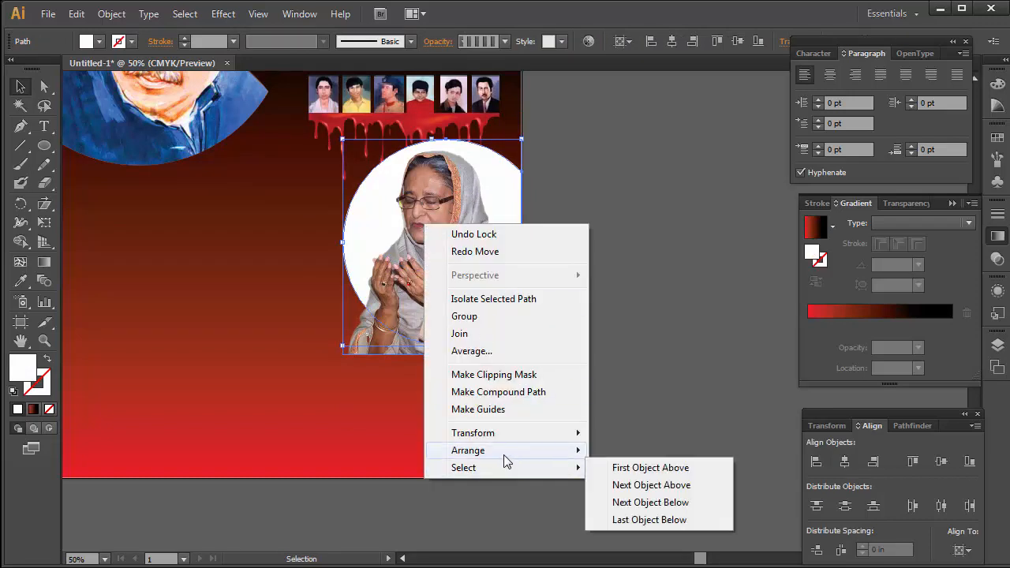
left_click(645, 451)
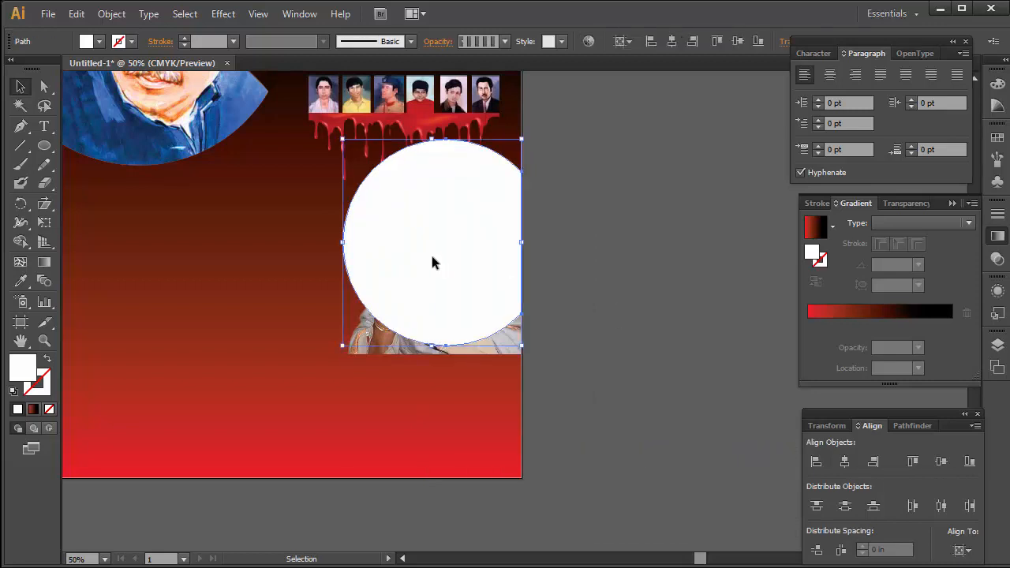
key("a")
key("v")
Step: Clip the praying woman's image with the front circle copy using a clipping mask
left_click(368, 335, "shift")
right_click(368, 334)
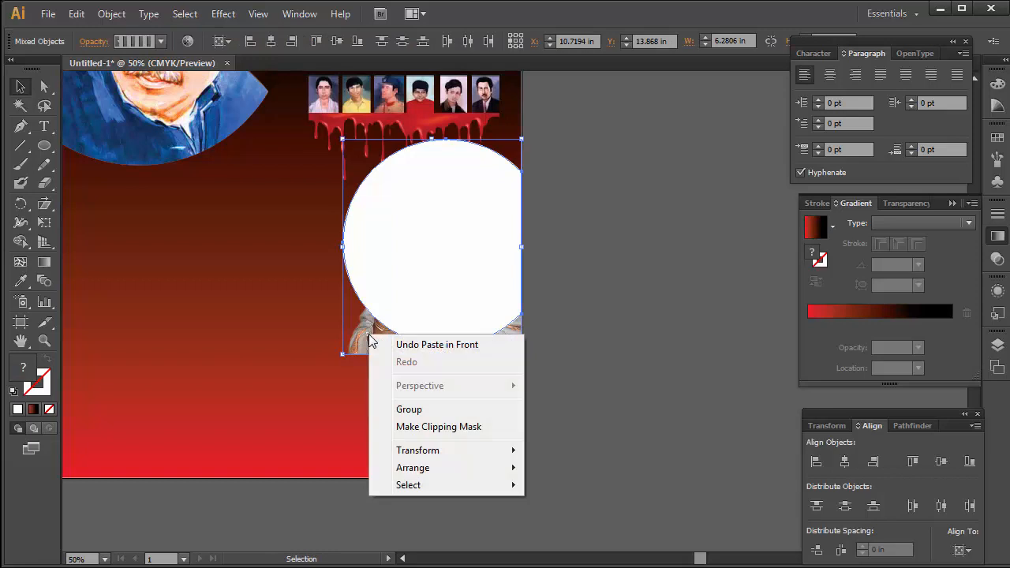
left_click(410, 428)
left_click(557, 324)
left_click(421, 239)
left_click_drag(480, 259, 479, 258)
key("Delete")
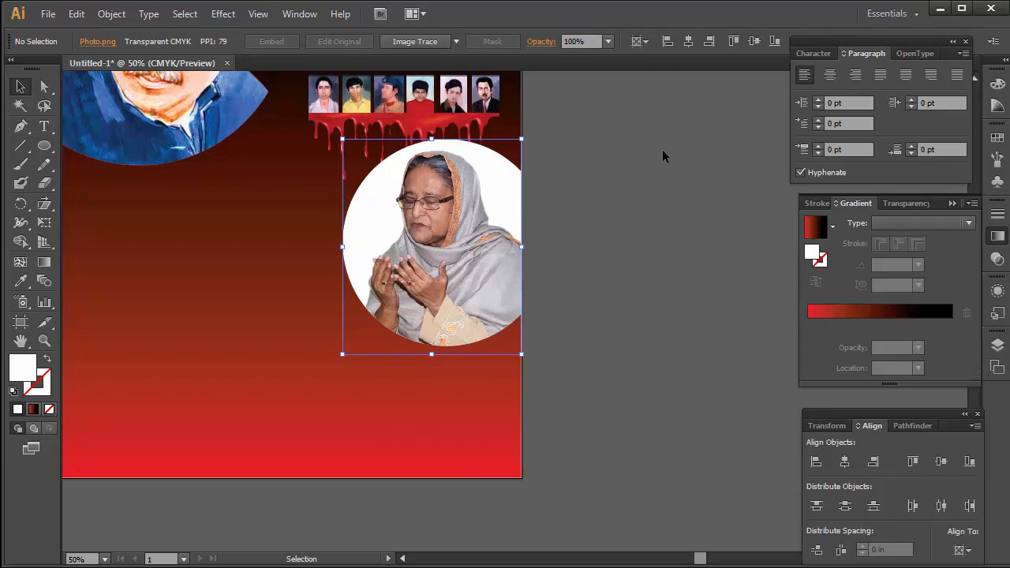
key("ctrl+minus")
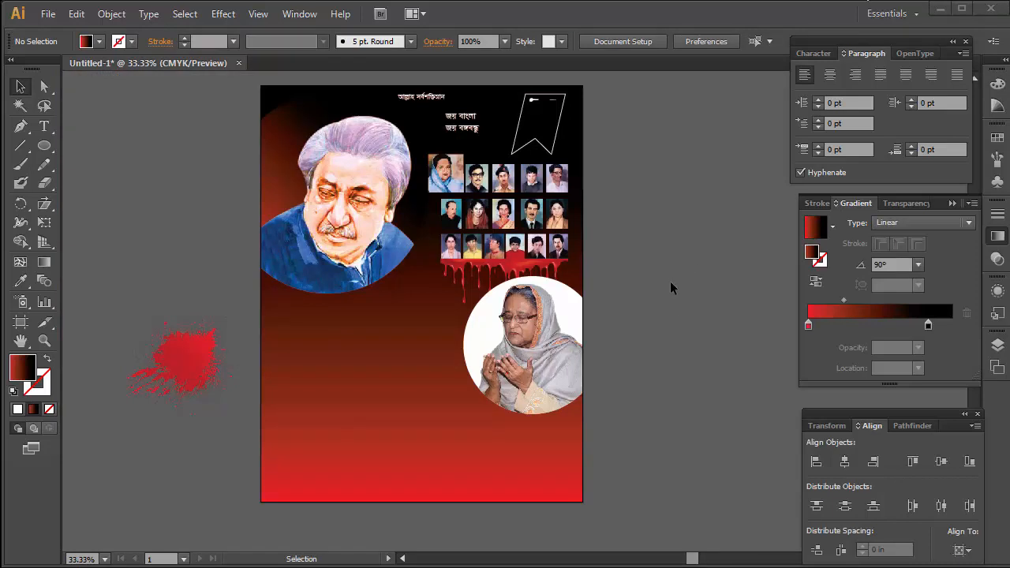
left_click(528, 324)
left_click_drag(529, 324, 541, 347)
key("ctrl+z")
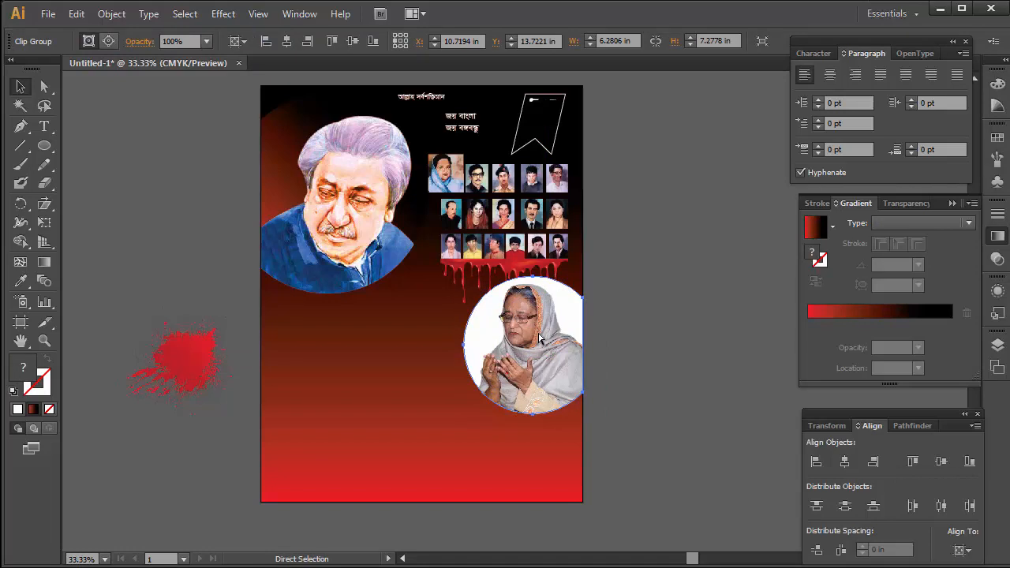
key("ctrl+shift+a")
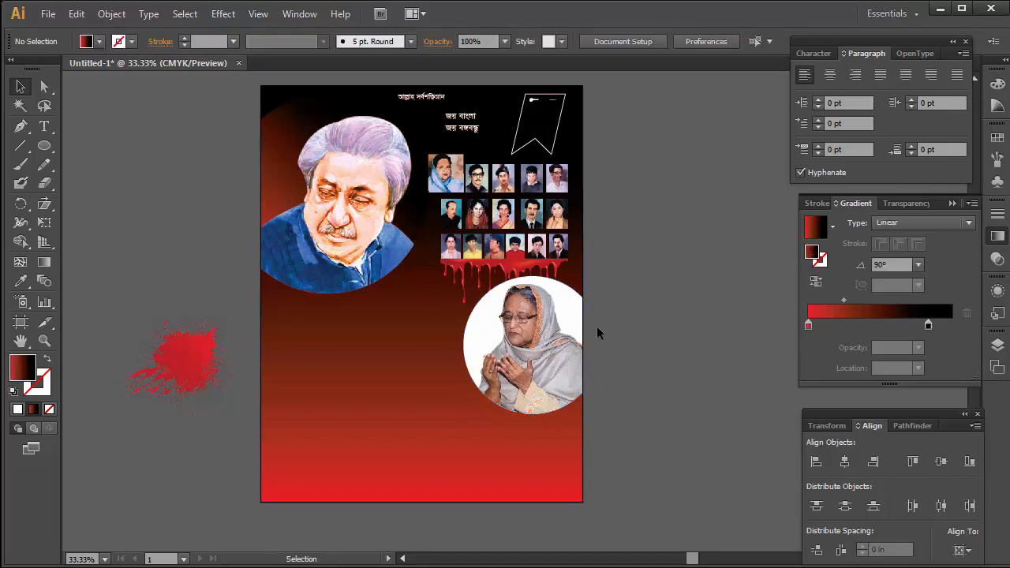
Step: Duplicate the white circle behind the clipped portrait and shrink the copy slightly, keeping it against the poster's right edge
left_click(524, 336)
scroll(521, 328, "up", 2)
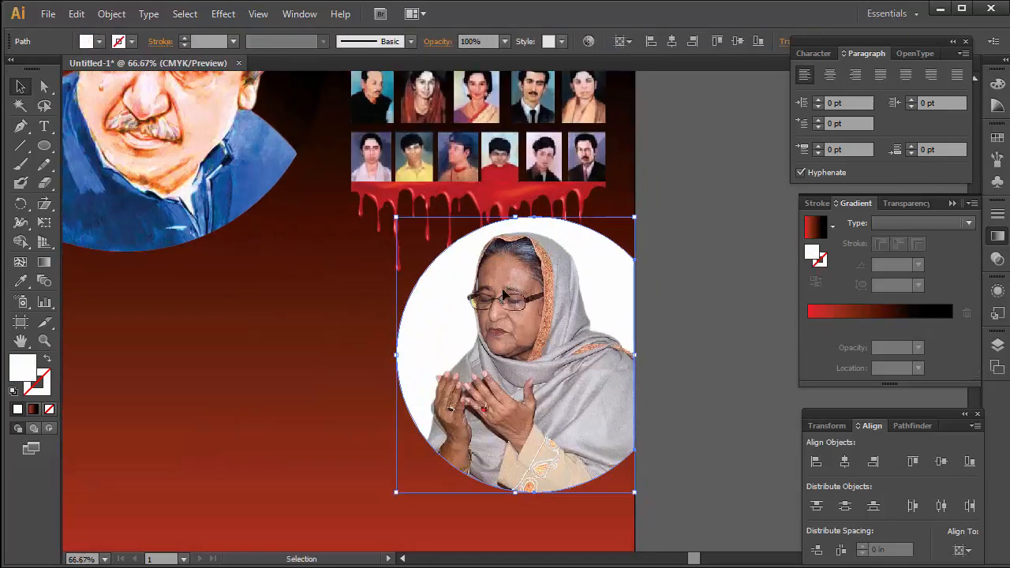
key("ctrl")
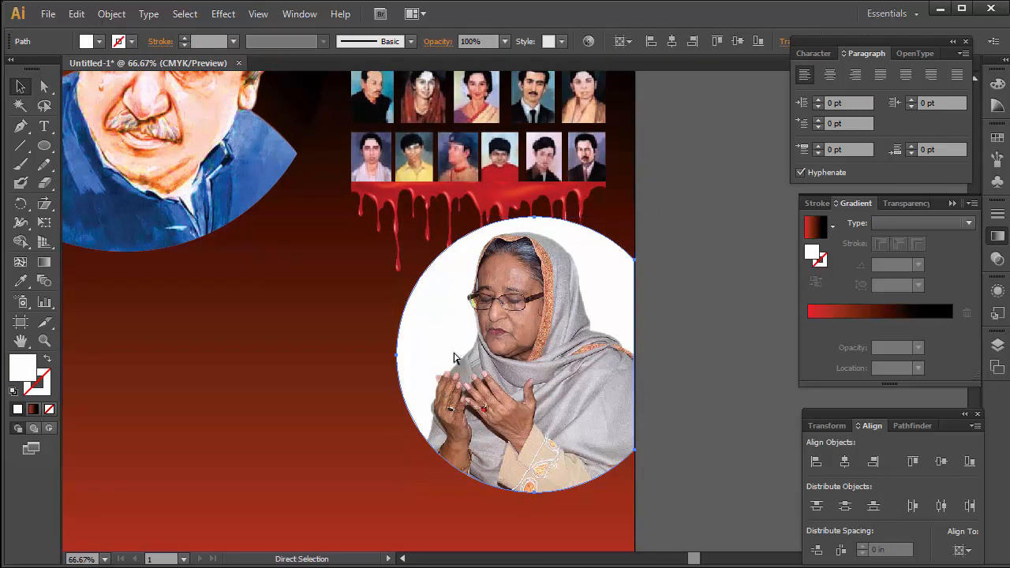
left_click_drag(394, 355, 404, 355)
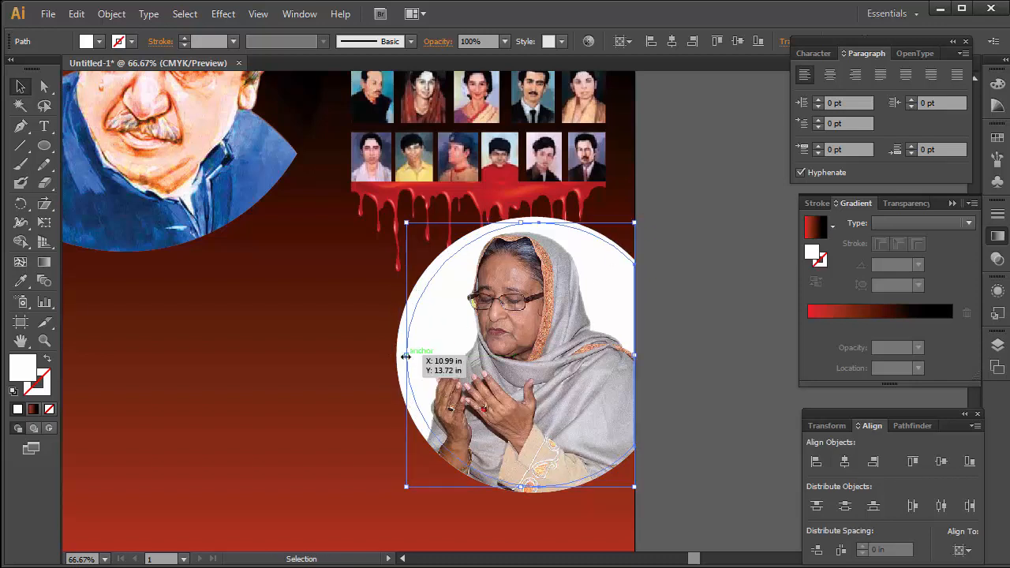
Step: Fill the smaller circle with the linear red-to-black gradient and shift its black stop to about 99%
left_click(893, 310)
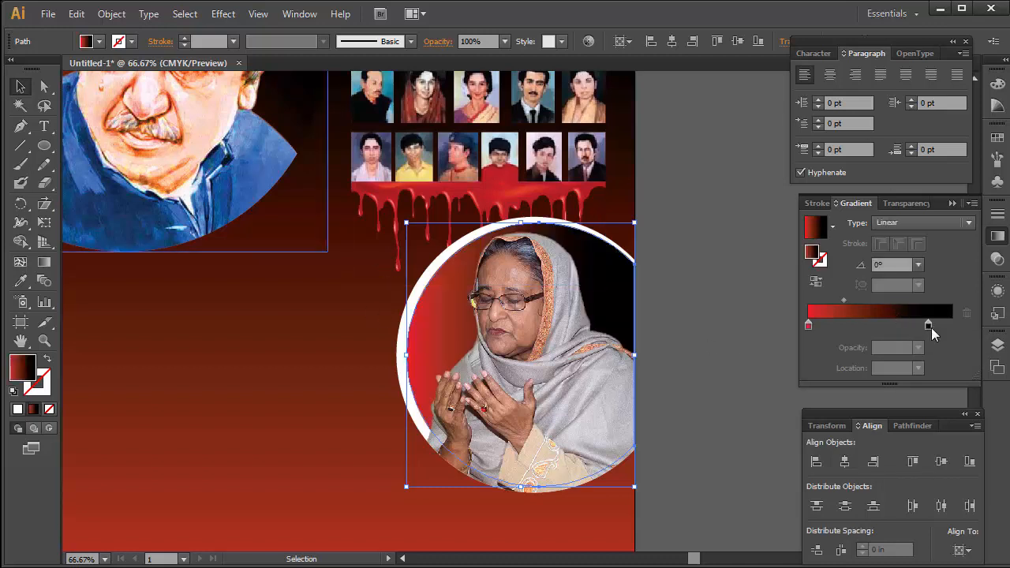
left_click_drag(929, 326, 951, 326)
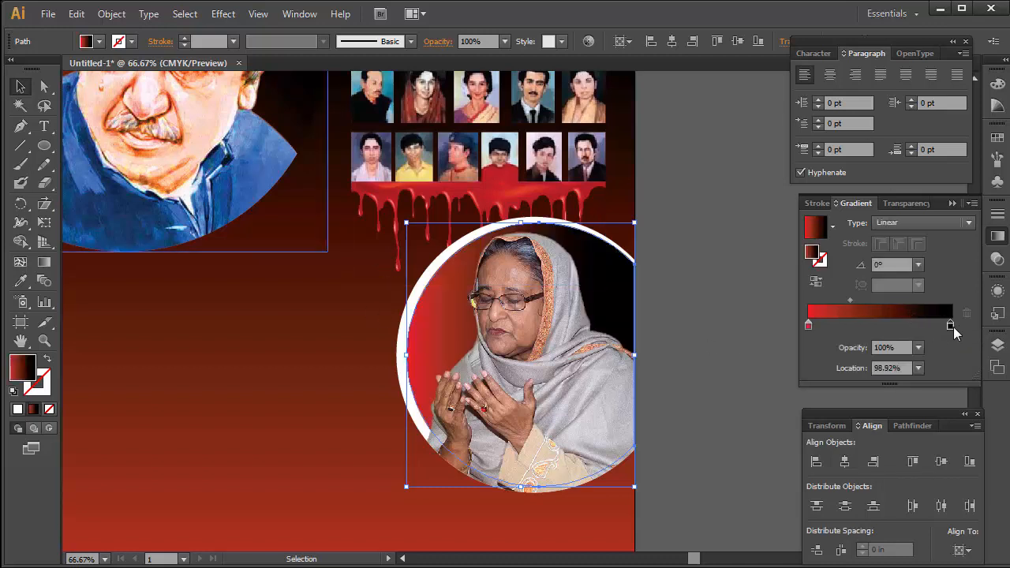
left_click(723, 231)
Step: Add a slightly enlarged copy of the white circle behind it and fill the copy orange
left_click(402, 338)
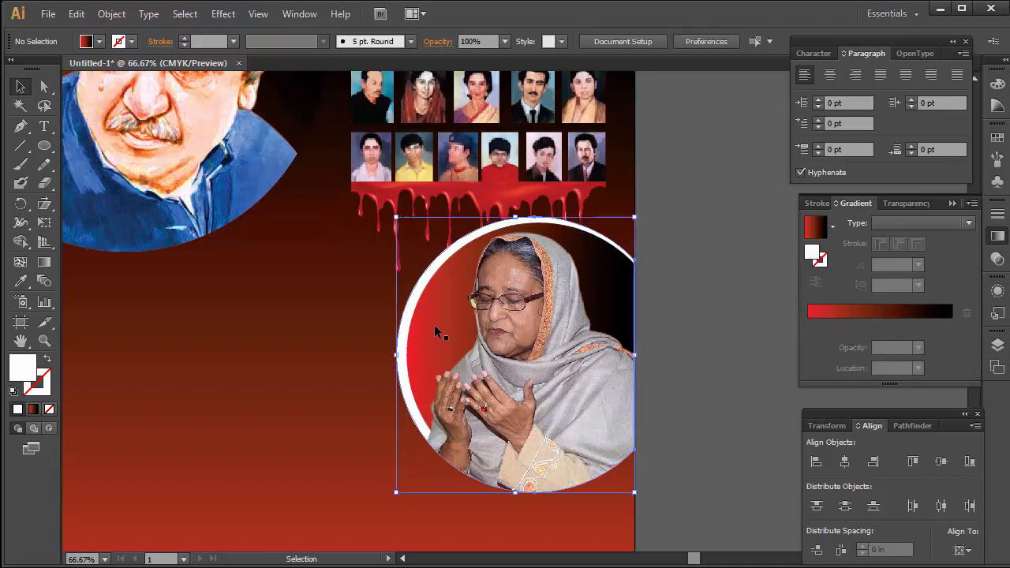
key("a")
key("v")
left_click_drag(395, 355, 382, 356)
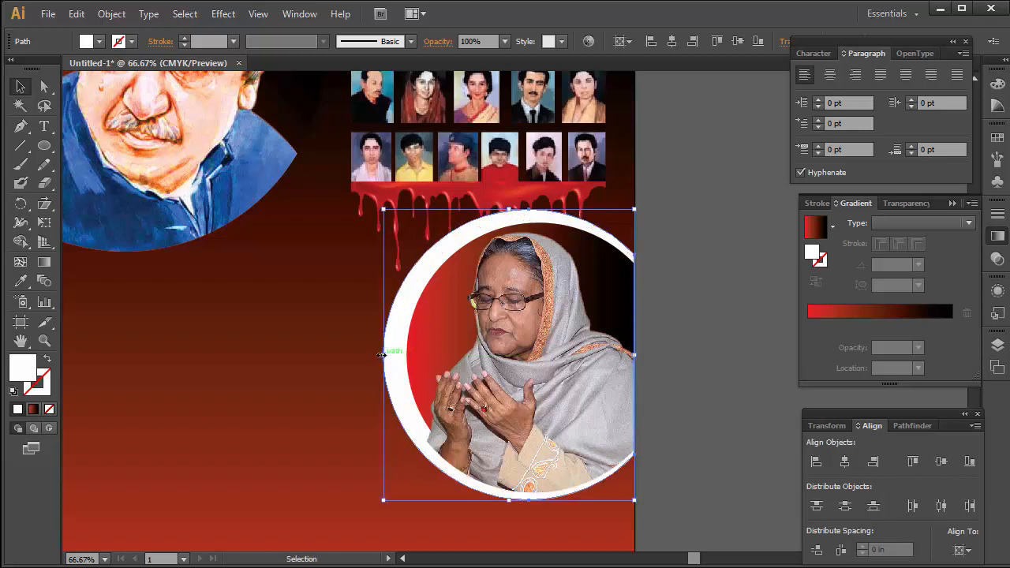
left_click(100, 41)
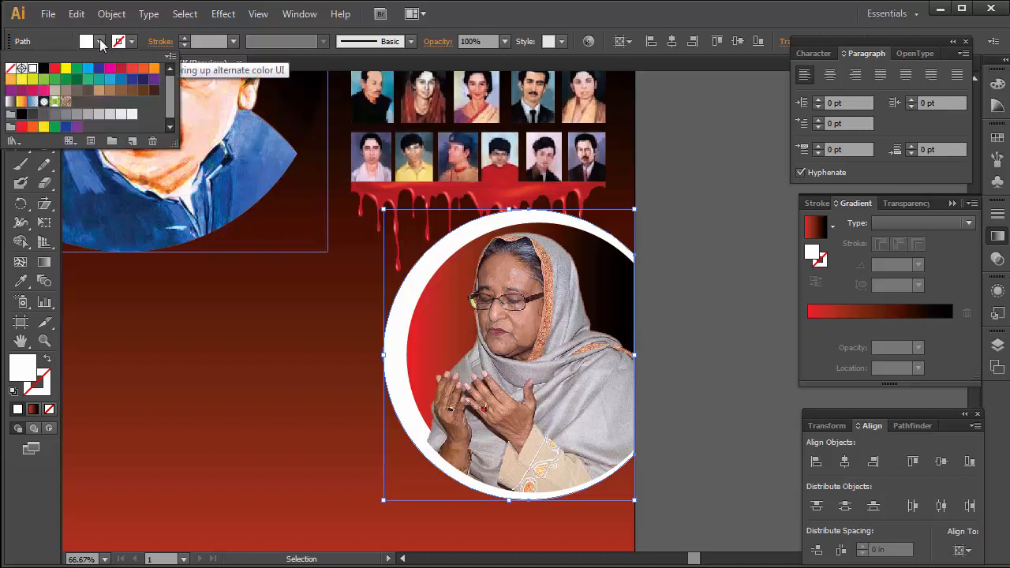
left_click(32, 126)
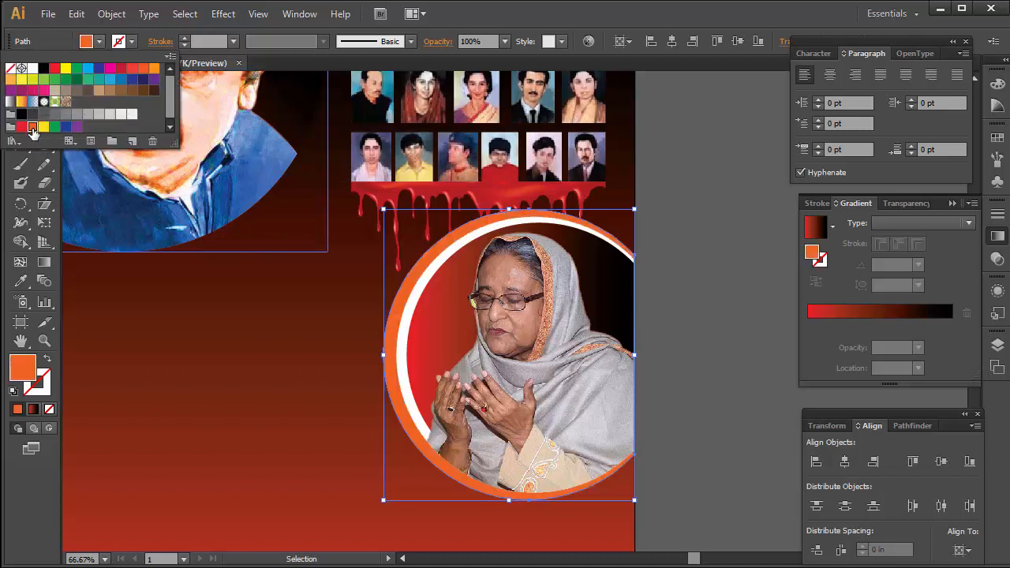
Step: Hide the interface panels and unlock all locked objects in the poster document
left_click(707, 165)
left_click(485, 332, "ctrl+alt")
key("Tab")
left_click_drag(302, 313, 492, 342)
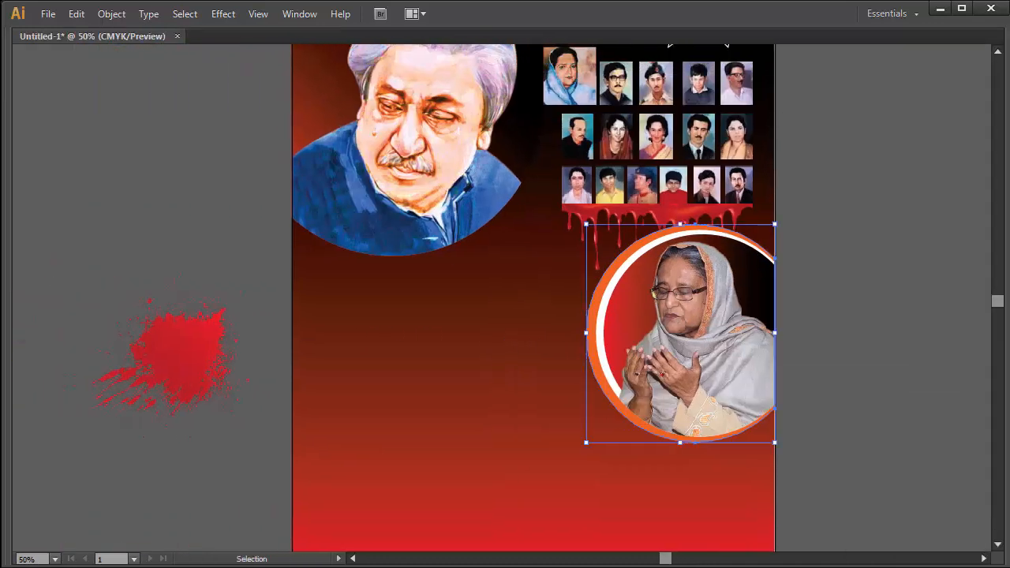
left_click(890, 203)
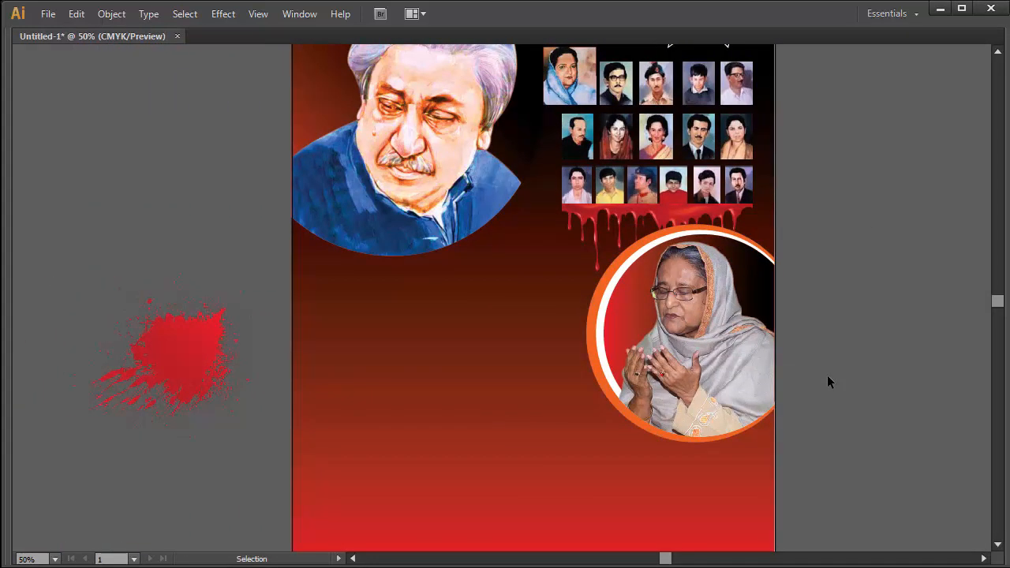
key("ctrl+alt+2")
left_click(896, 270)
Step: Shrink the praying woman's ringed portrait slightly, keeping all its circles against the poster's right edge
left_click_drag(744, 257, 716, 170)
left_click_drag(840, 394, 662, 240)
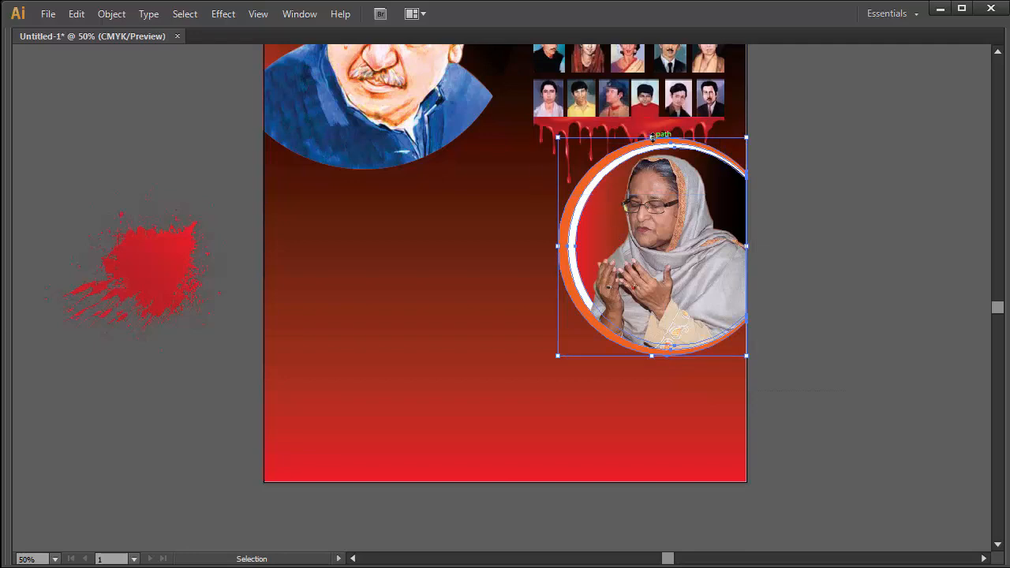
left_click_drag(653, 137, 653, 154)
key("ctrl+z")
left_click_drag(558, 246, 580, 247)
left_click(799, 172)
Step: Enlarge the red blood splatter image slightly on the canvas beside the poster
key("space")
left_click_drag(138, 248, 221, 288)
left_click_drag(250, 384, 250, 402)
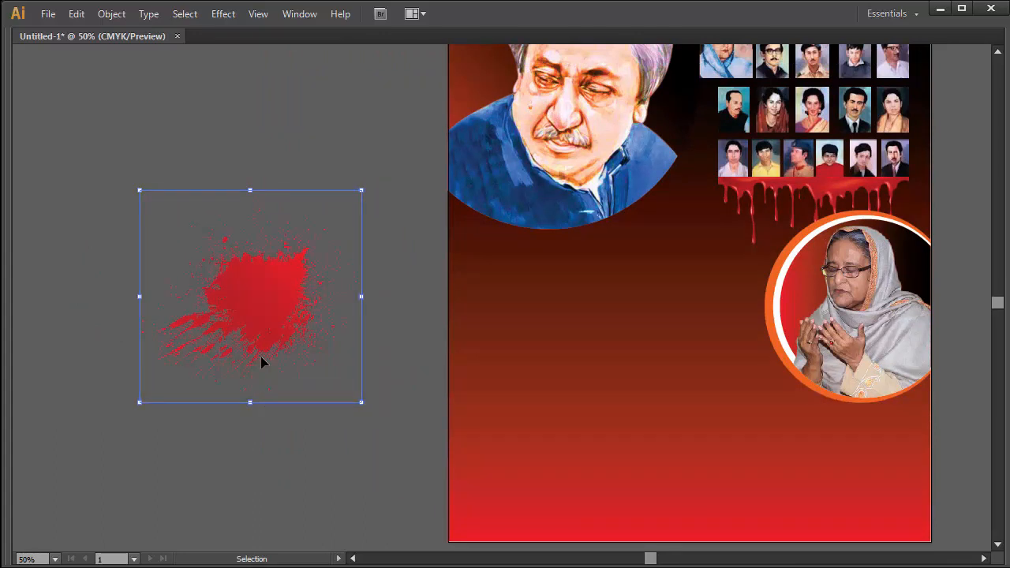
Step: Show the panels again, add the text ১৫ and enlarge it to about 274.82 pt over the blood splatter
key("Tab")
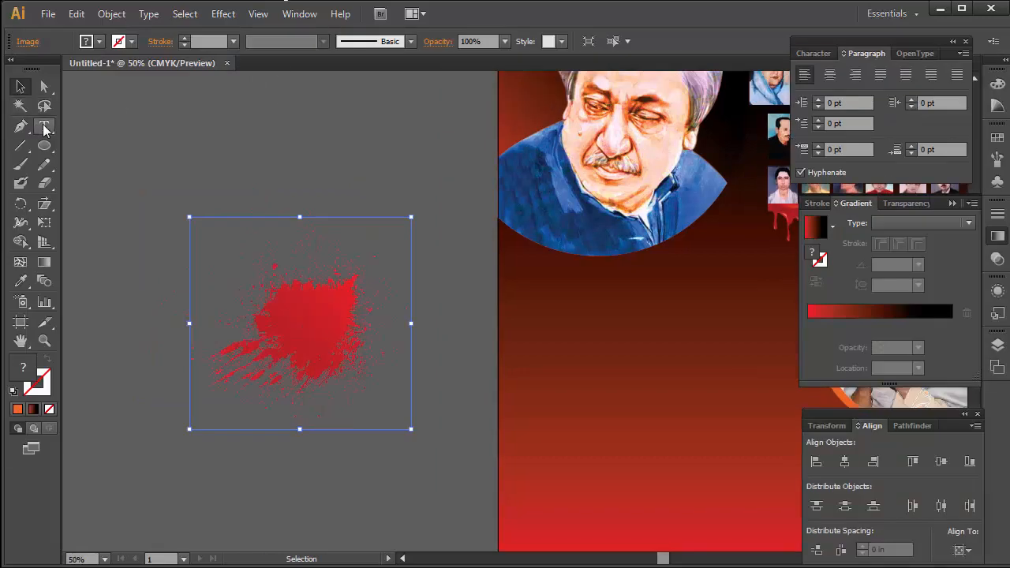
left_click(45, 129)
left_click(156, 144)
type("মির")
double_click(168, 140)
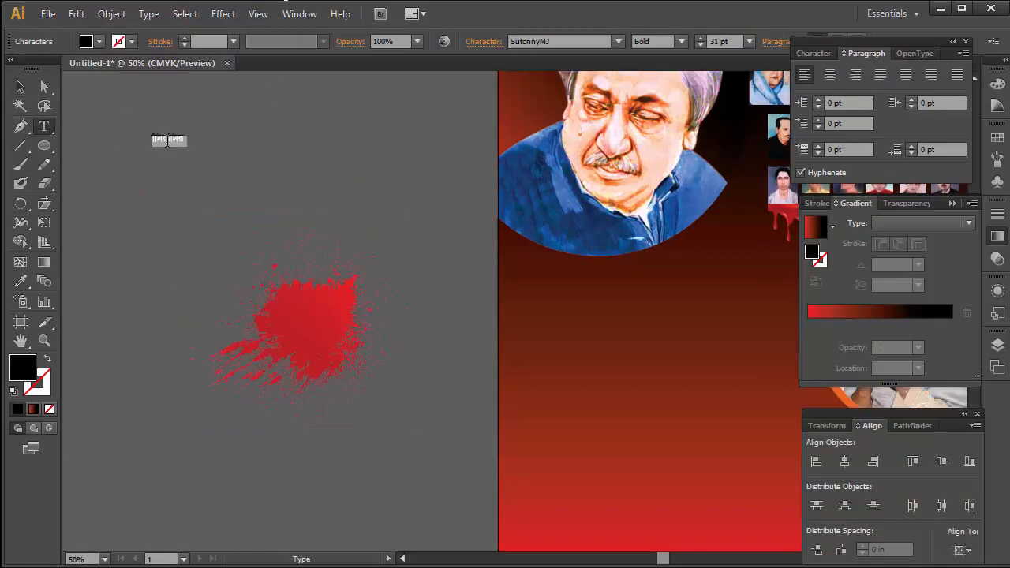
left_click(21, 87)
left_click_drag(162, 150, 261, 239)
left_click_drag(204, 187, 304, 313)
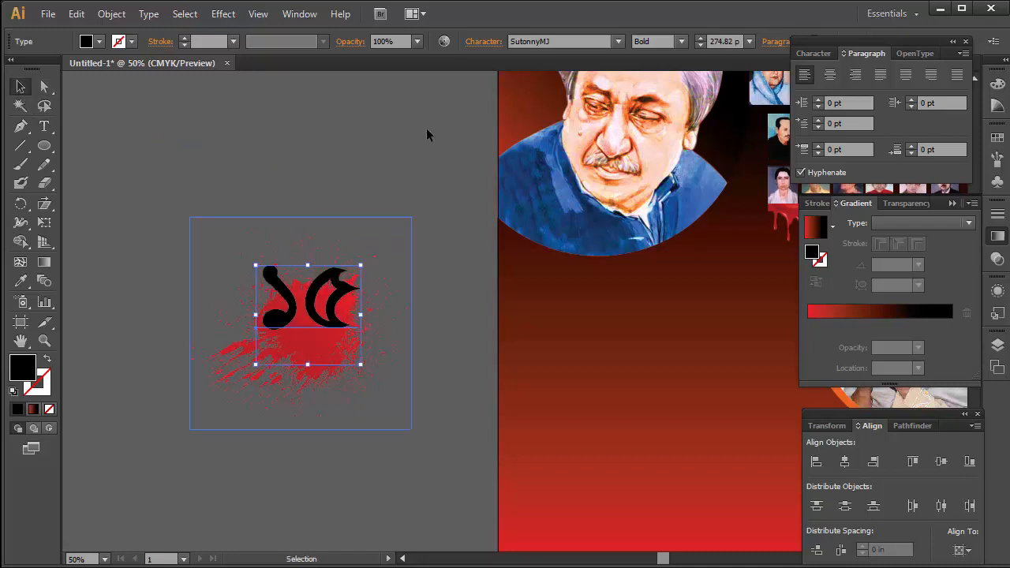
Step: Try the Yeamin 7, Shorif Suborno and Shorif Suborno Rounded Bijoy 2003 fonts on the ১৫ text
left_click(561, 48)
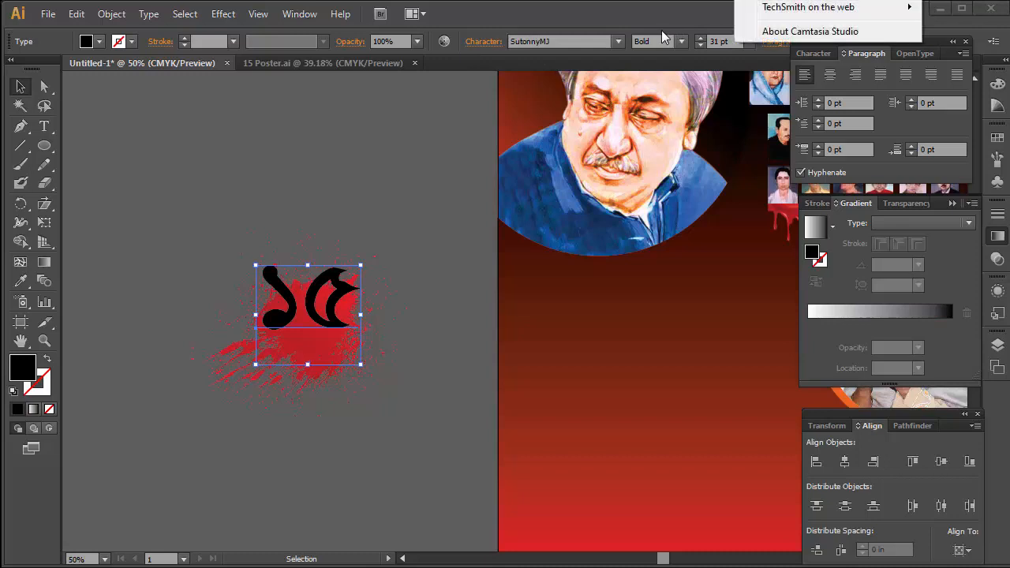
left_click(544, 42)
type("Ysamin 7")
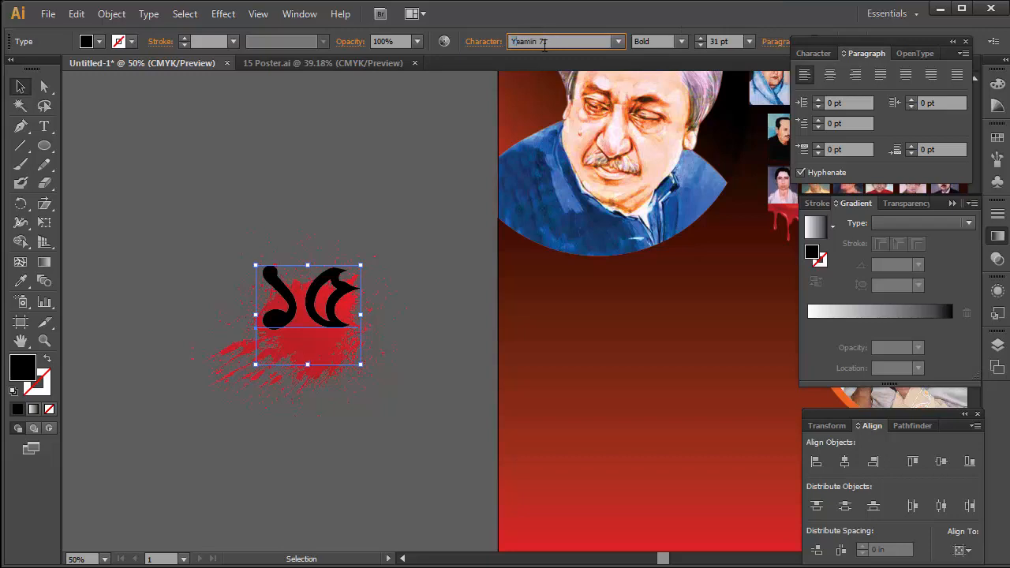
left_click(544, 41)
type("Shorif Suborno")
key("Return")
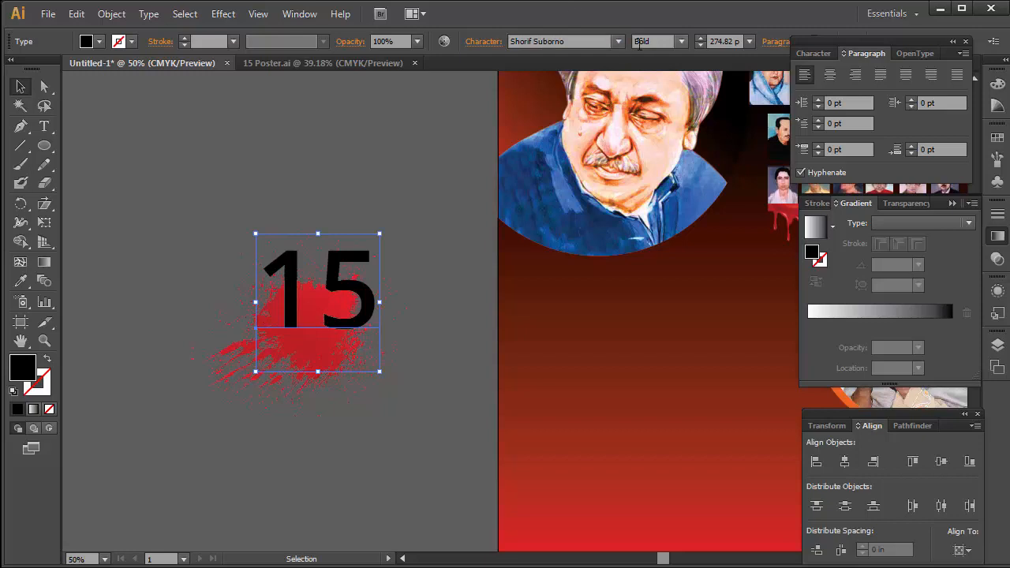
left_click(619, 41)
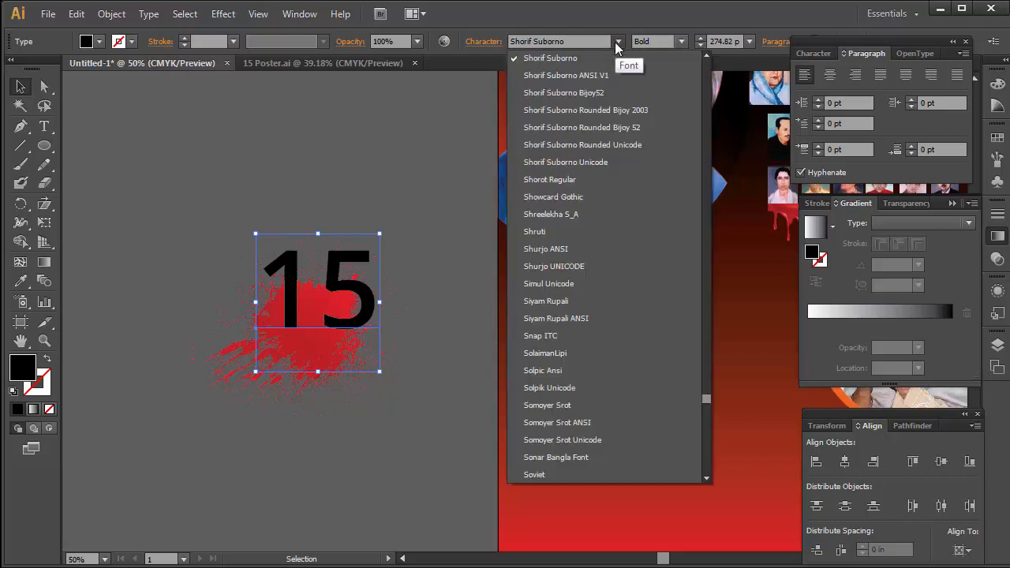
left_click(613, 111)
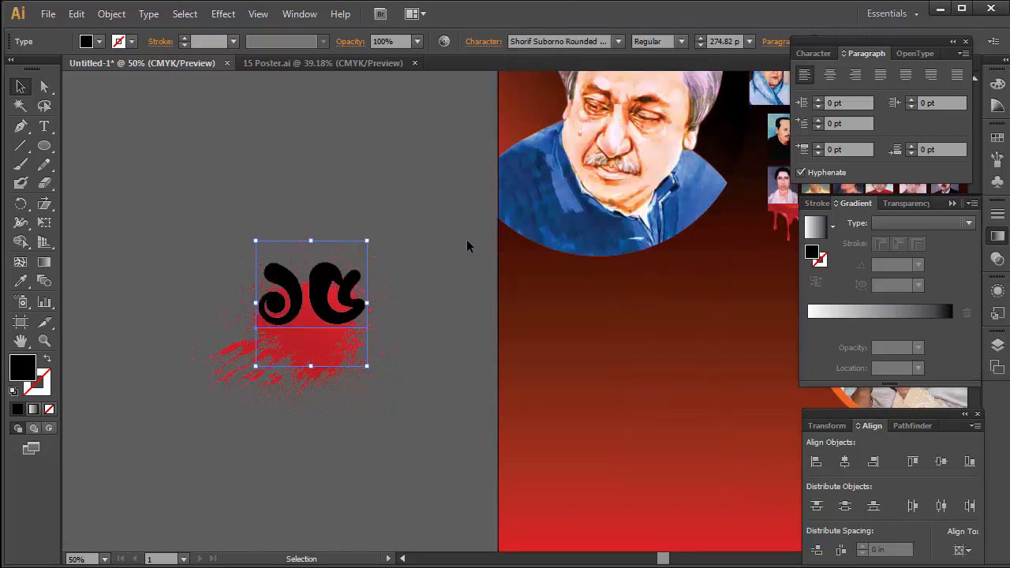
Step: Set the ১৫ text's font to Shorif Suborno Bijoy52 and enlarge it to about 304.85 pt over the blood splatter
left_click(618, 42)
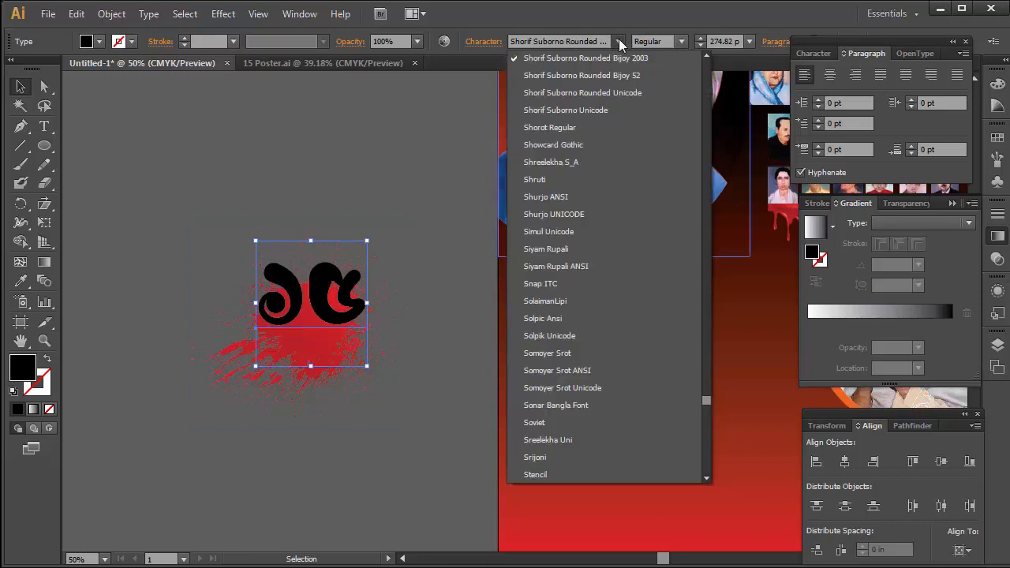
scroll(703, 59, "up", 2)
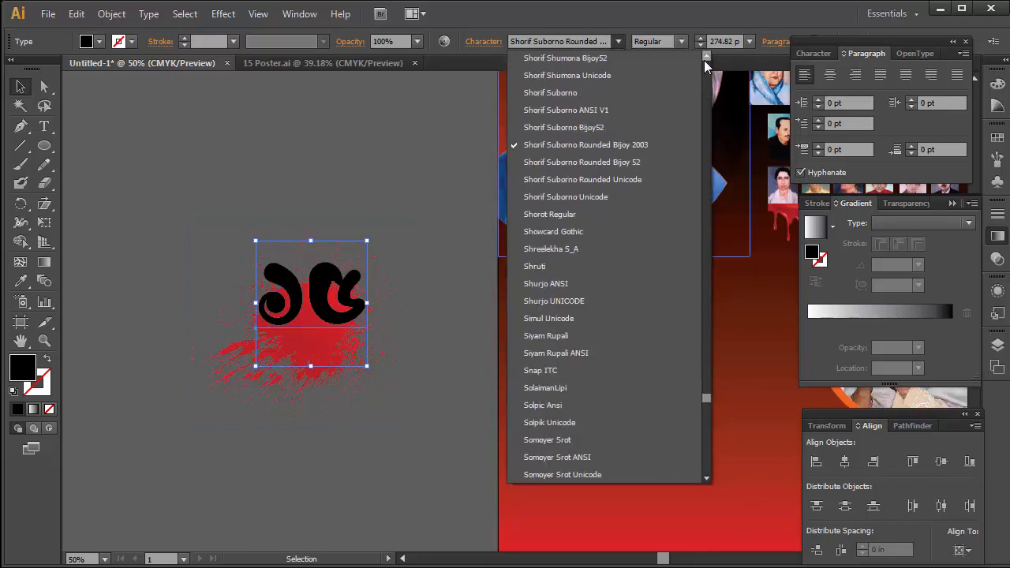
left_click(600, 132)
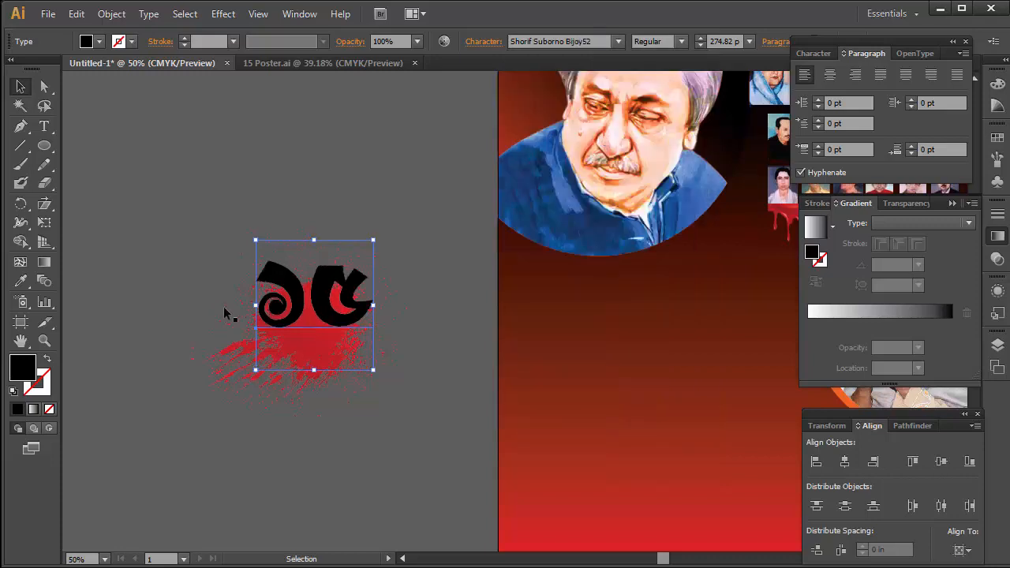
left_click_drag(315, 240, 314, 226)
left_click_drag(333, 294, 322, 292)
Step: Duplicate the ১৫ text below the blood splatter and replace the copy's text with আগস্ট
left_click_drag(385, 307, 361, 148)
left_click_drag(287, 118, 285, 324)
double_click(285, 324)
key("ctrl+a")
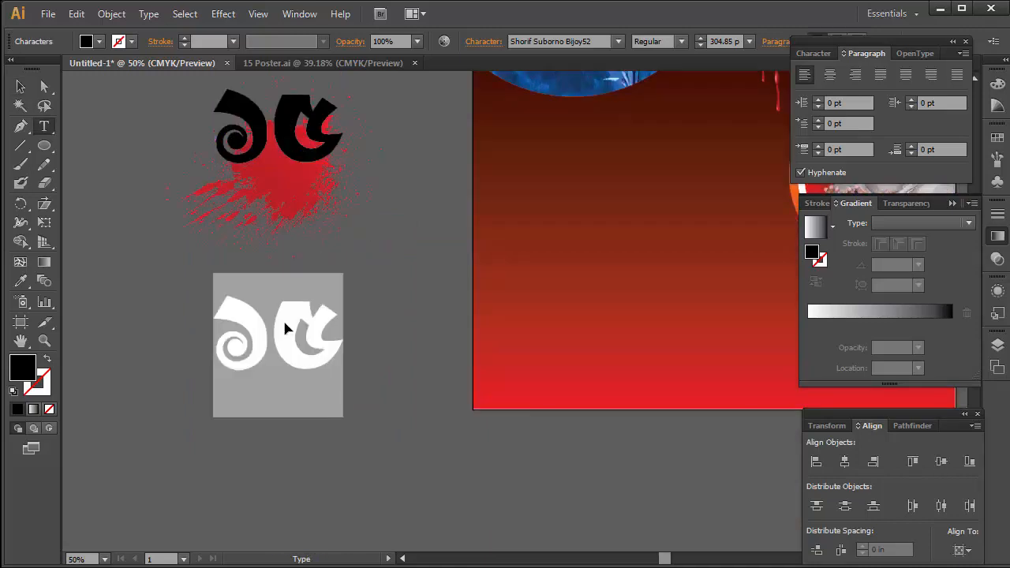
type("Ffong")
type("ঃ")
key("ctrl+a")
type("আস")
key("BackSpace")
type("গস্ট")
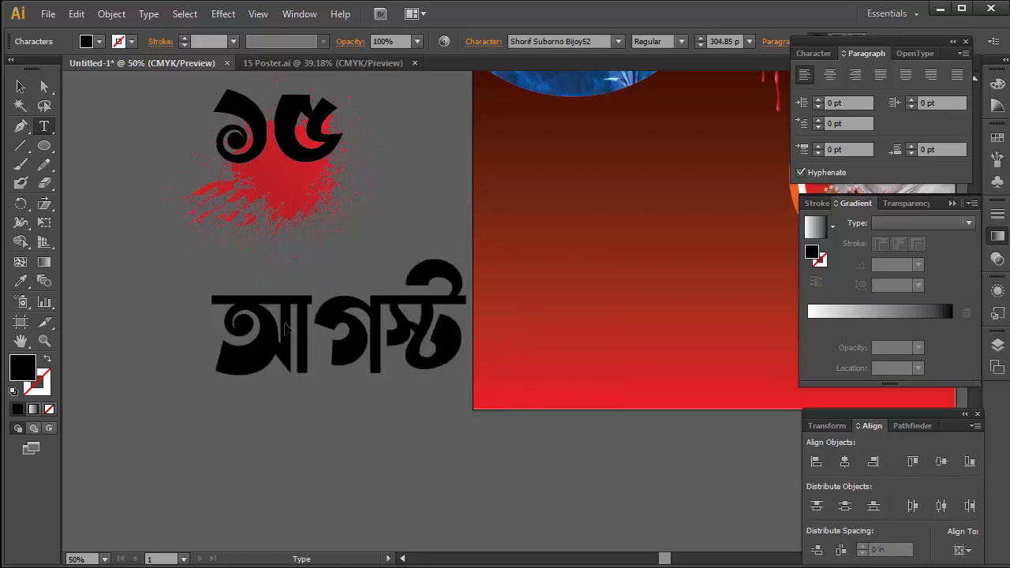
left_click(20, 86)
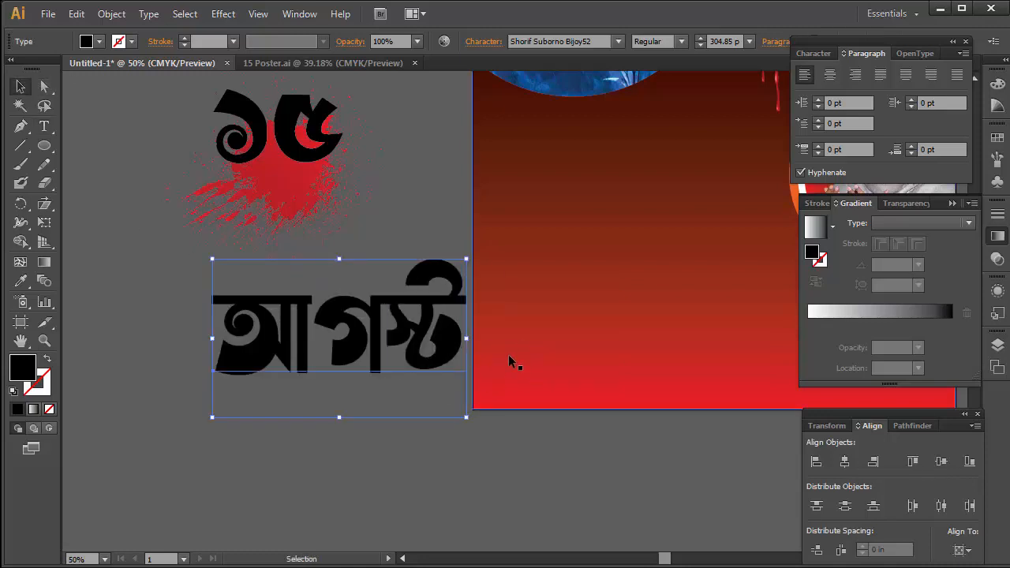
Step: Shrink the আগস্ট text and place it beneath the ১৫ numerals over the blood splatter, extending slightly past their right side
left_click_drag(466, 337, 328, 202)
left_click(355, 176, "ctrl")
left_click(389, 246, "ctrl")
left_click_drag(530, 331, 338, 268)
left_click(398, 405)
left_click_drag(398, 405, 422, 359)
Step: Convert the ১৫ and আগস্ট texts to outlines together
left_click(441, 243)
left_click(497, 372, "shift")
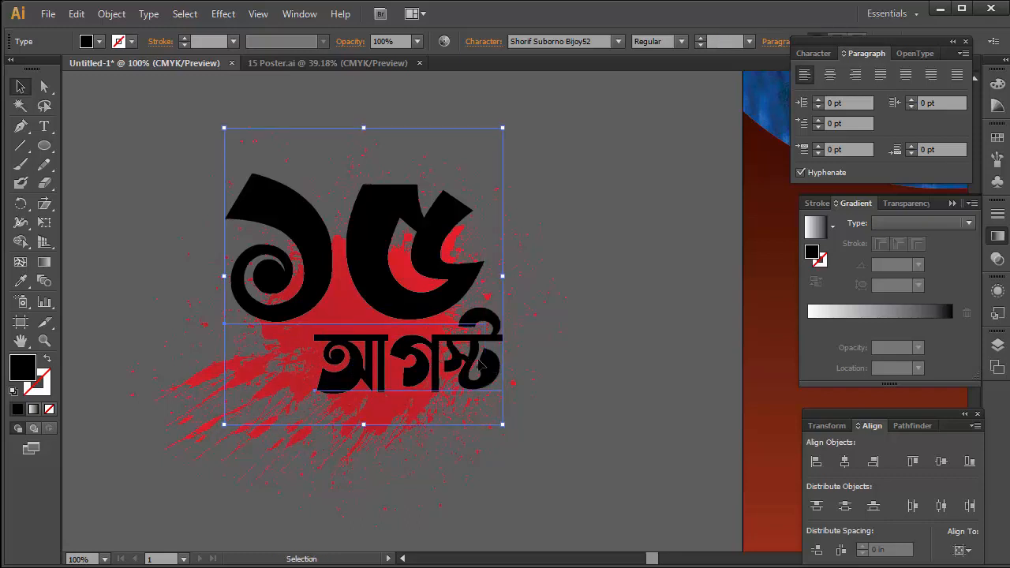
right_click(382, 286)
left_click(427, 396)
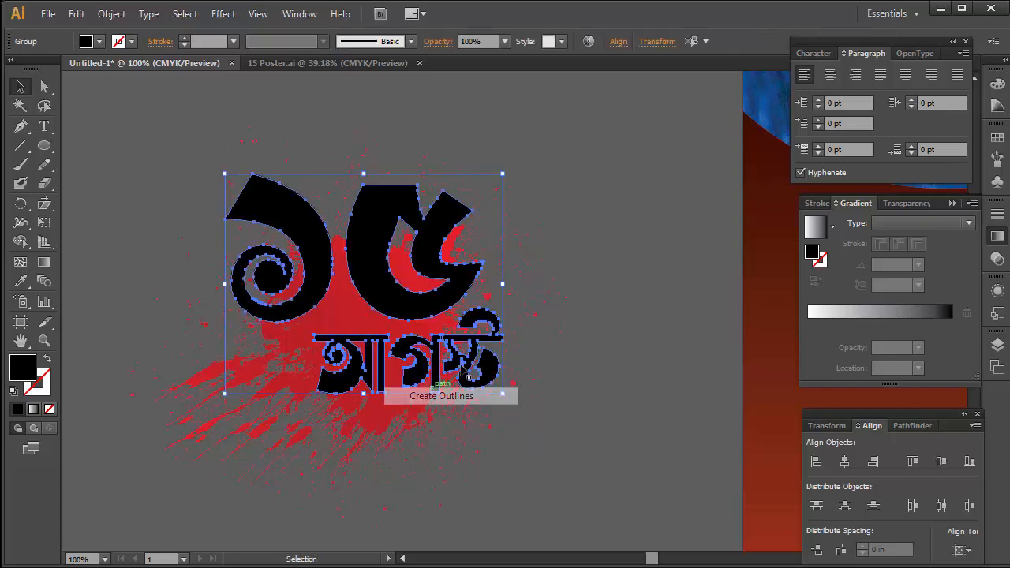
Step: Ungroup the outlined ১৫ and enlarge the digit ১ slightly toward its upper left
left_click(586, 215)
left_click(359, 246)
left_click(254, 188)
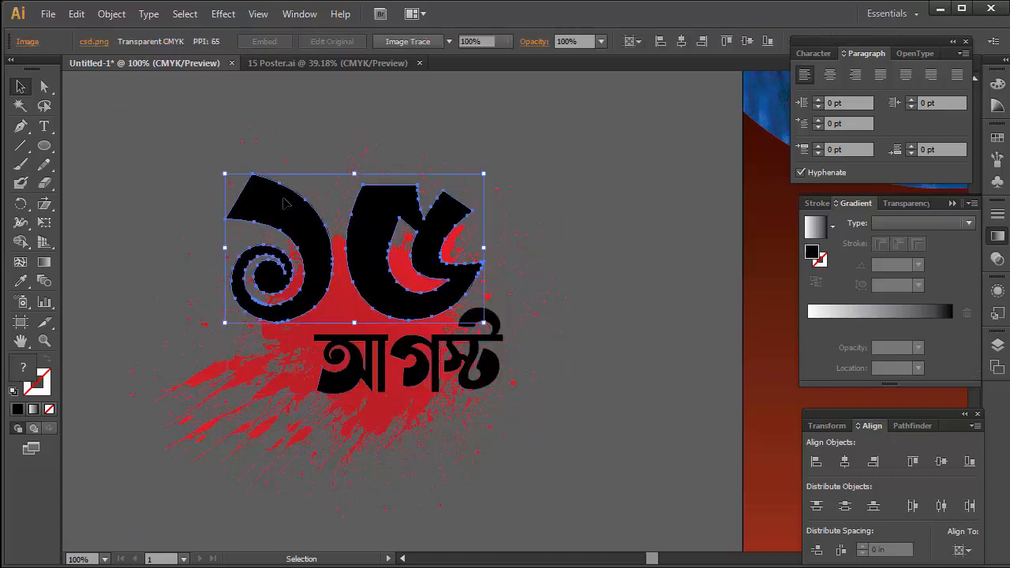
right_click(256, 198)
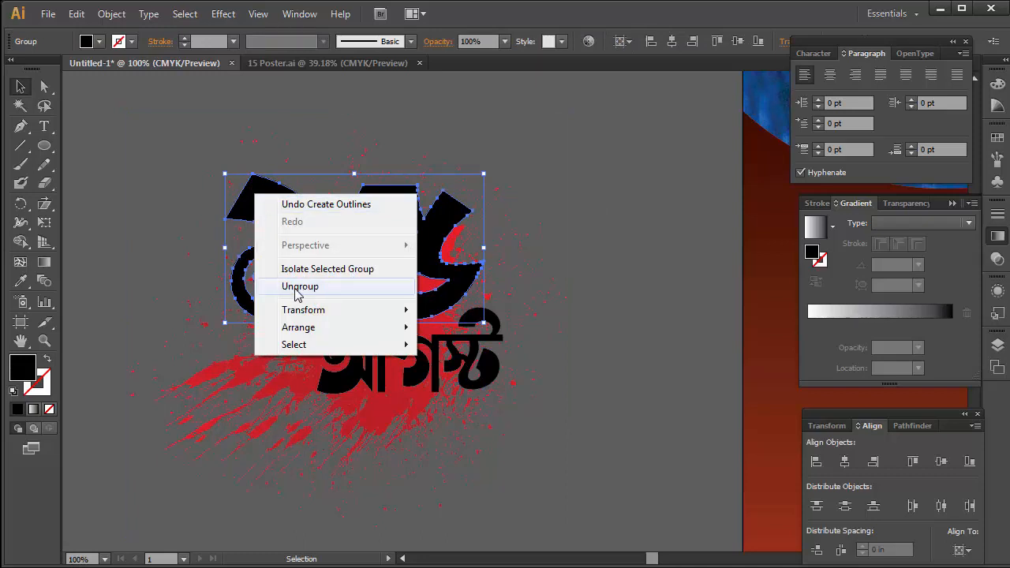
left_click(299, 286)
left_click(563, 248)
left_click(228, 180)
mouse_move(222, 174)
left_mouse_down()
mouse_move(197, 163)
mouse_move(216, 161)
left_mouse_up()
left_click(91, 81)
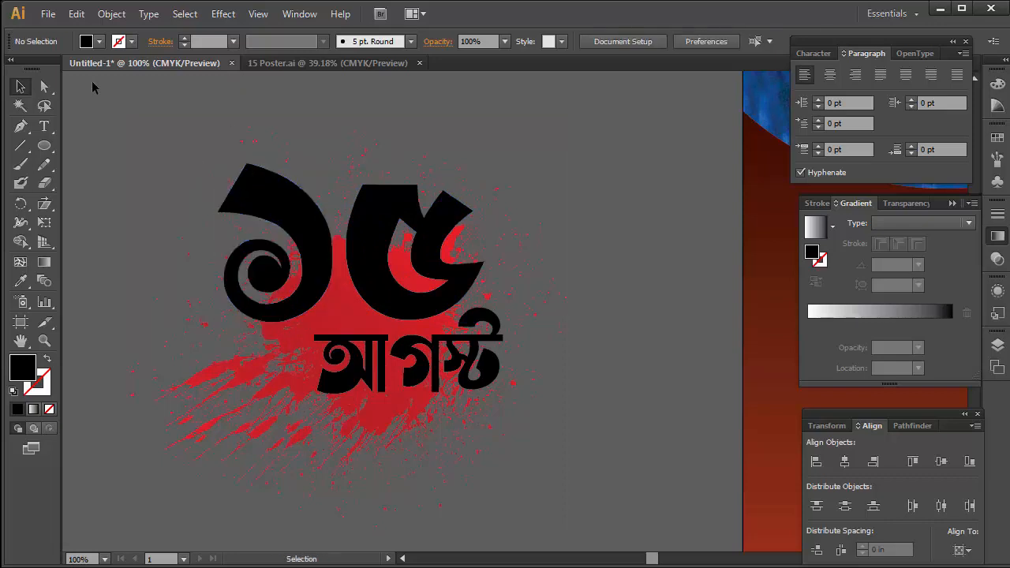
Step: Stretch the upper end of the digit ১ outward to the left by moving its two corner anchor points
left_click(45, 90)
left_click_drag(218, 212, 194, 212)
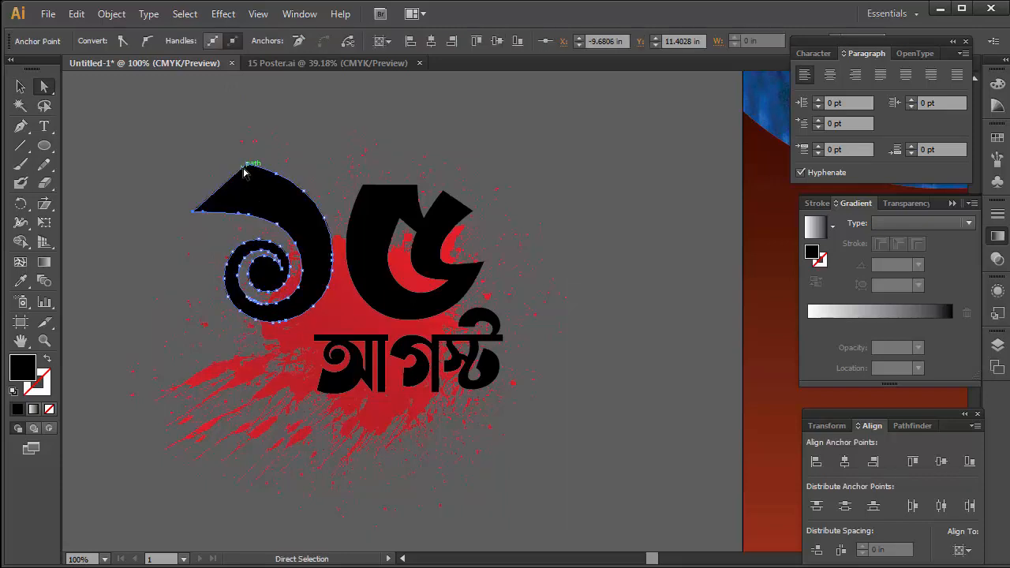
left_click_drag(247, 165, 238, 160)
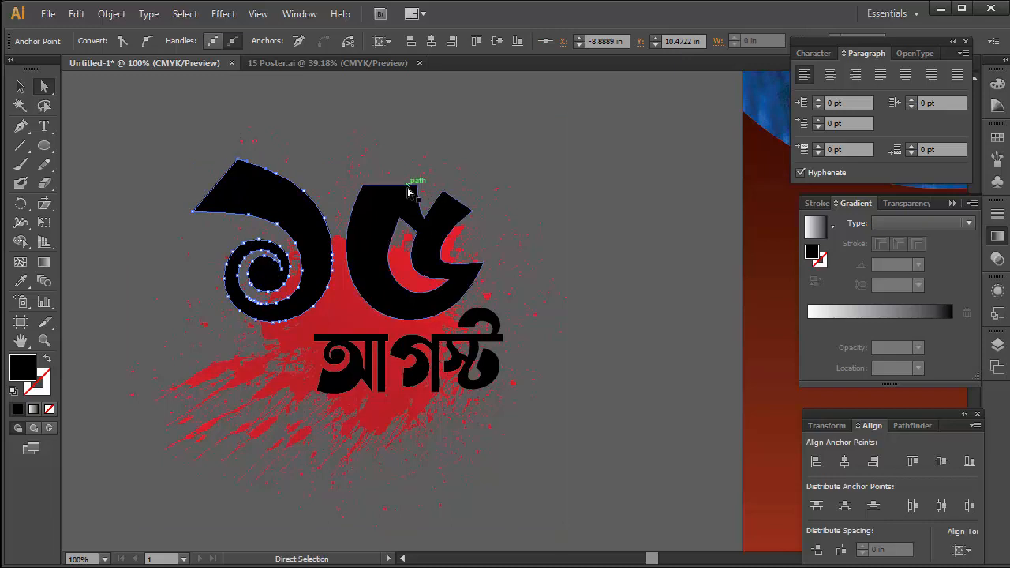
Step: Reshape the digit ৫ by raising its upper-left corner anchor and extending the two right arm anchors outward
key("v")
left_click(420, 194)
left_click(398, 203)
left_click(42, 90)
left_click(158, 94)
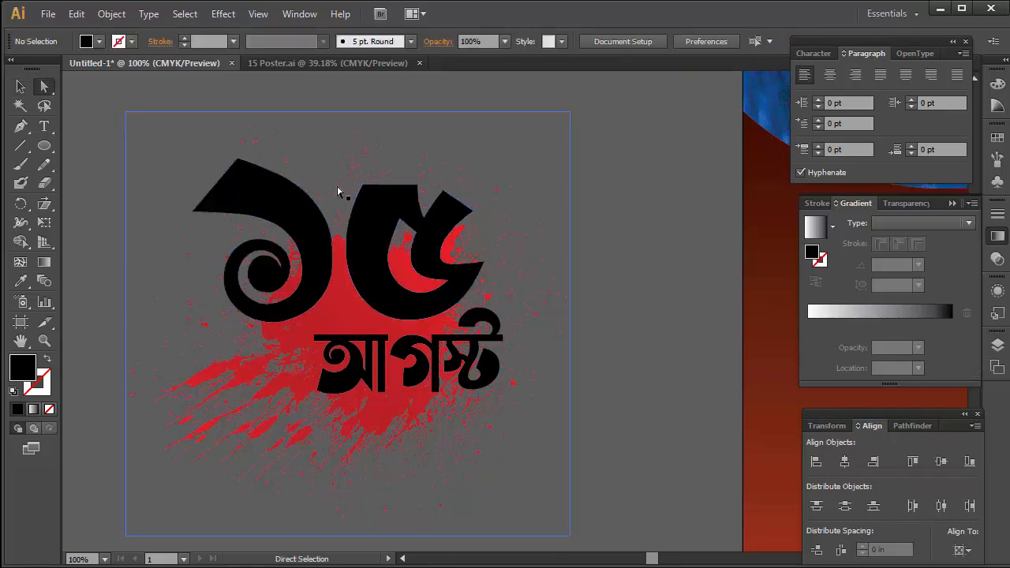
left_click_drag(363, 186, 360, 172)
left_click_drag(472, 212, 495, 214)
left_click_drag(443, 192, 462, 196)
left_click(600, 186)
key("v")
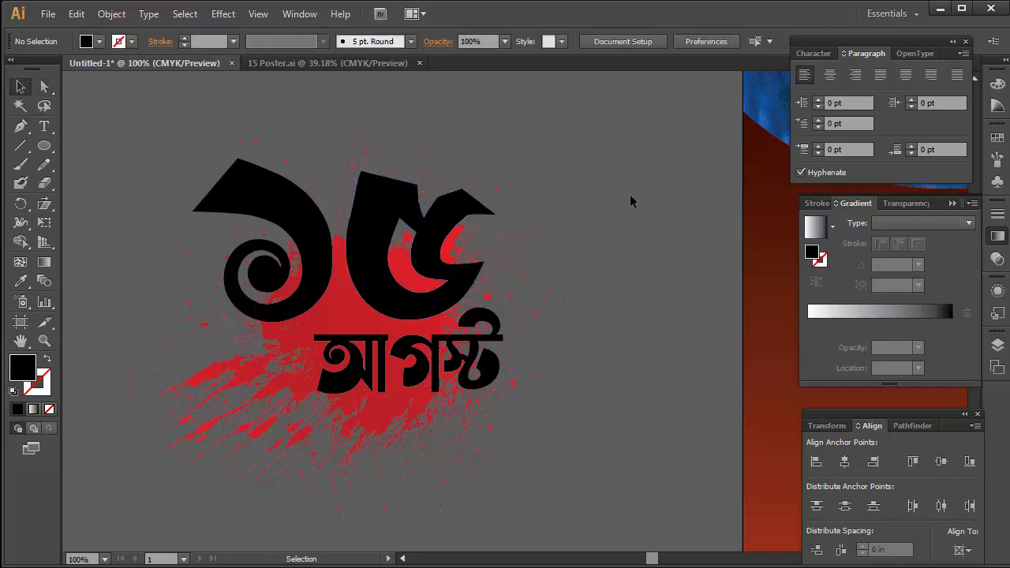
Step: Fill the outlined digits ১ and ৫ and the word আগস্ট with a linear white-to-black gradient
left_click(451, 206)
left_click(247, 191, "shift")
left_click(467, 365, "shift")
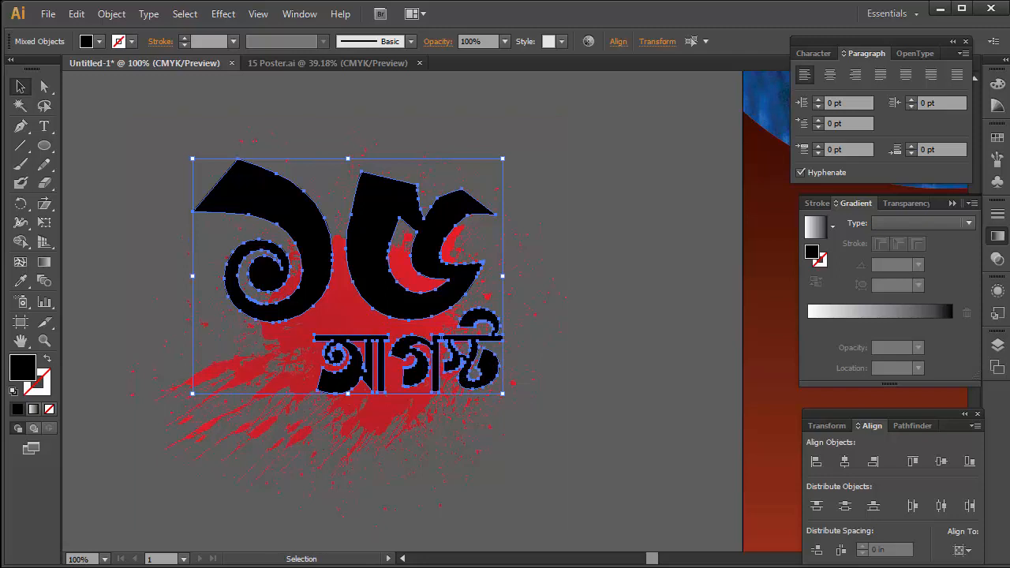
left_click(884, 314)
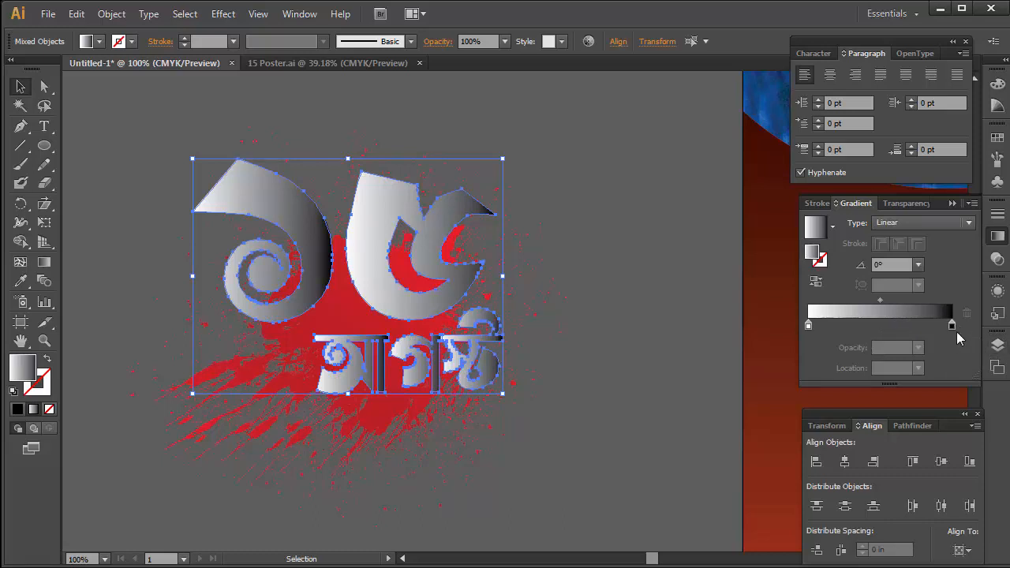
Step: Switch the gradient's black stop to CMYK and set its K value to 0%
double_click(952, 326)
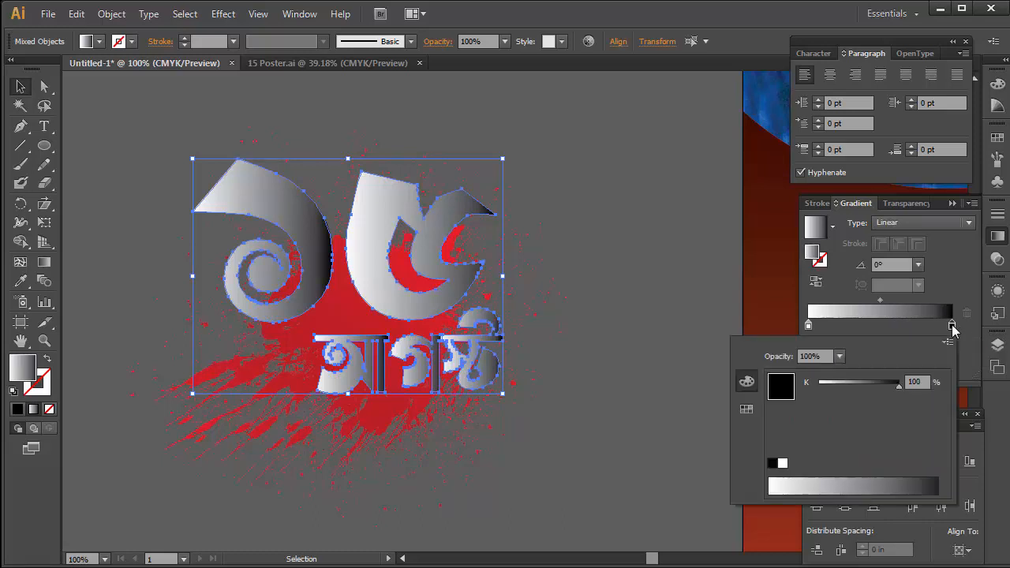
left_click(948, 341)
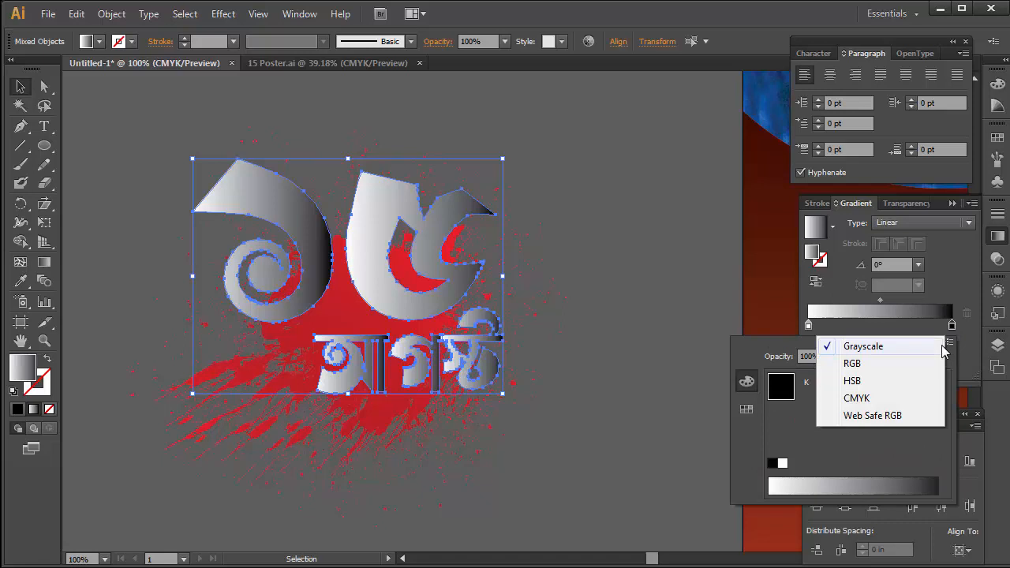
left_click(876, 399)
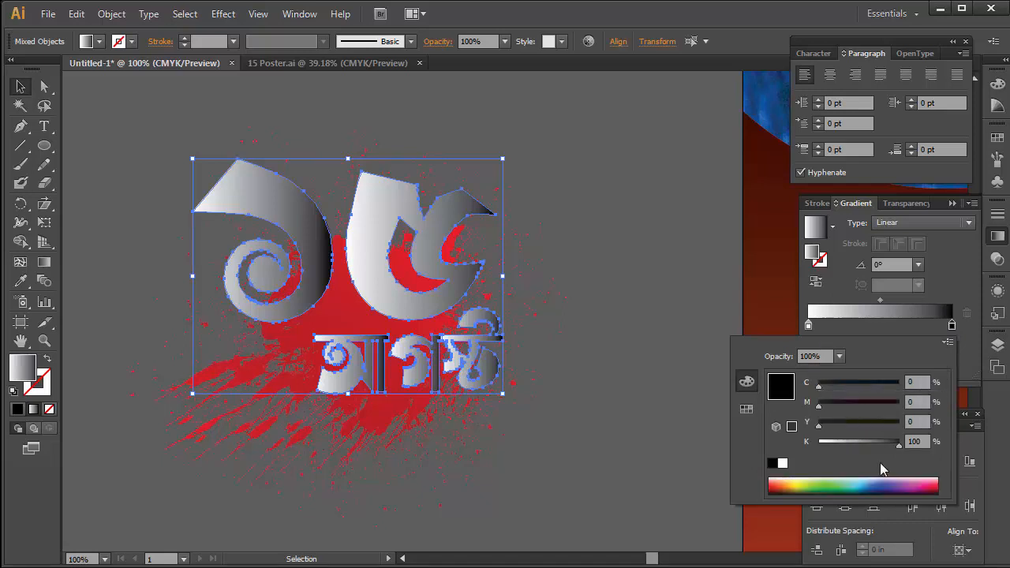
left_click_drag(887, 443, 724, 442)
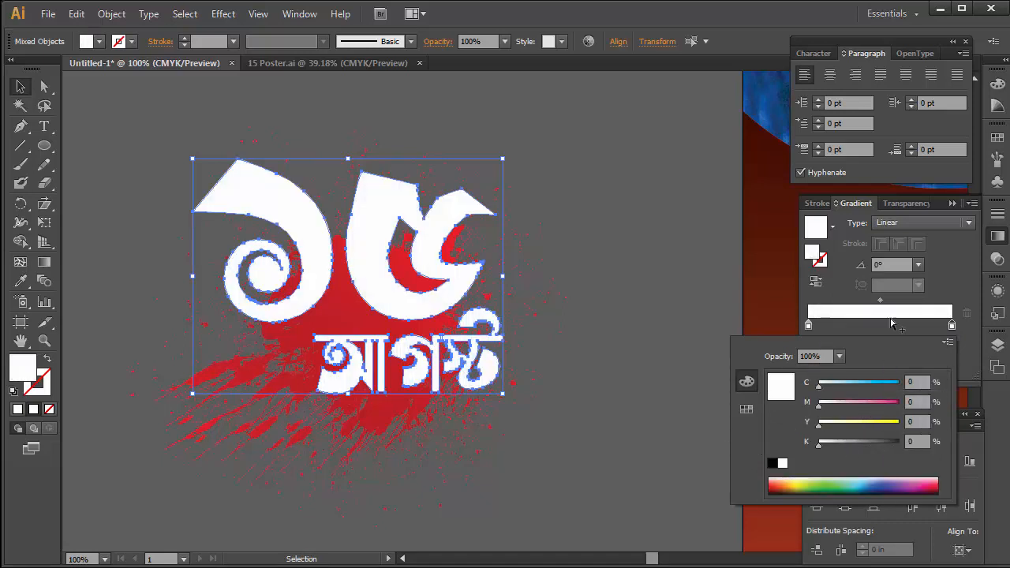
Step: Switch the gradient's starting white stop to CMYK and raise its Y value to turn it strong yellow
left_click(808, 325)
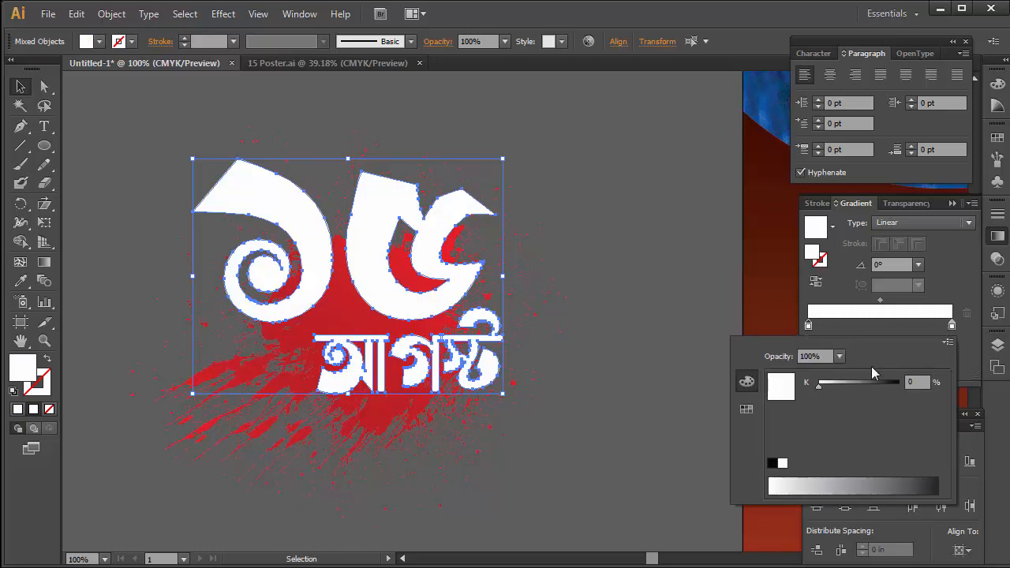
left_click(948, 341)
left_click(871, 398)
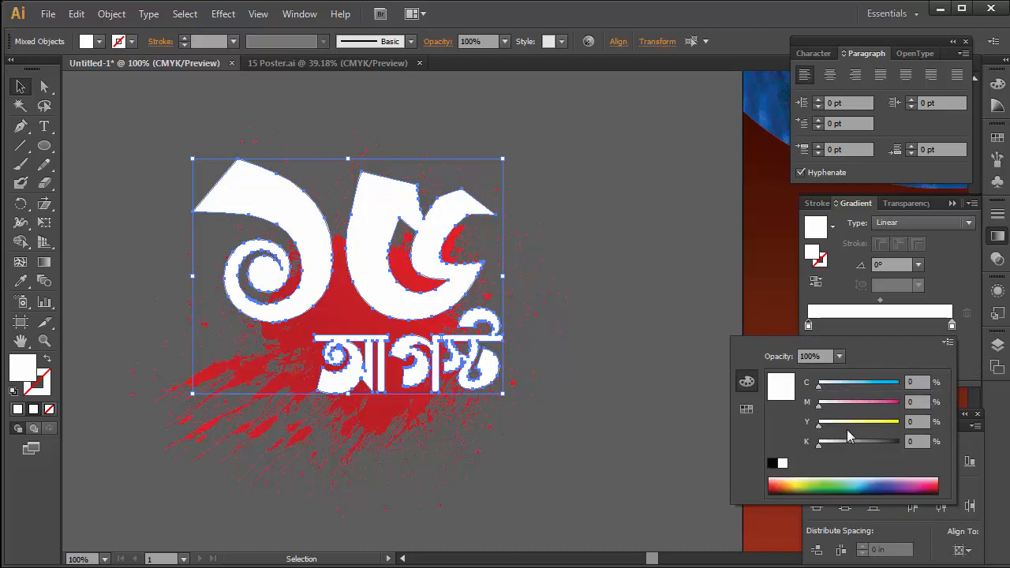
left_click_drag(819, 426, 903, 426)
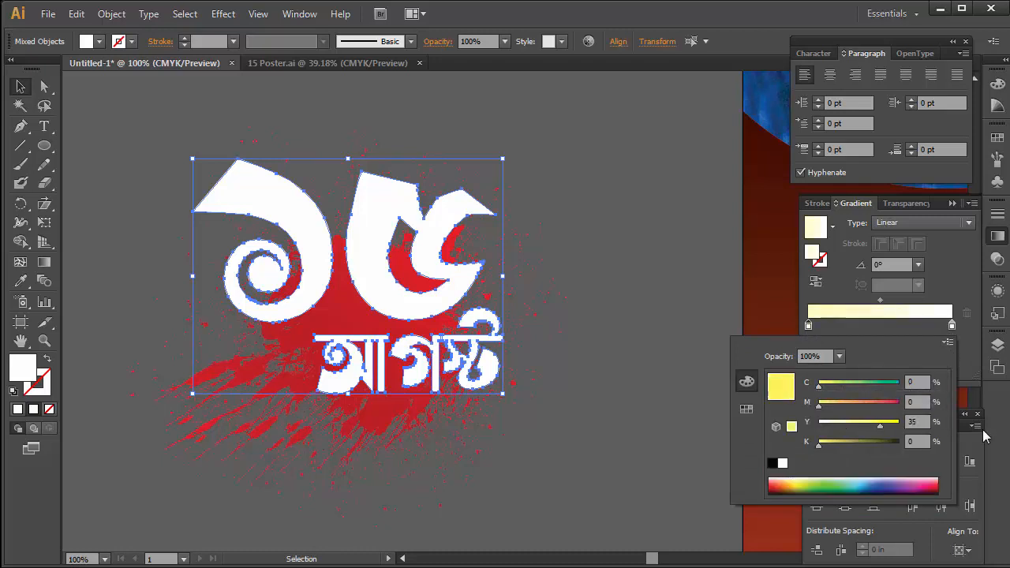
left_click(578, 212)
left_click(518, 327)
key("v")
left_click(442, 229)
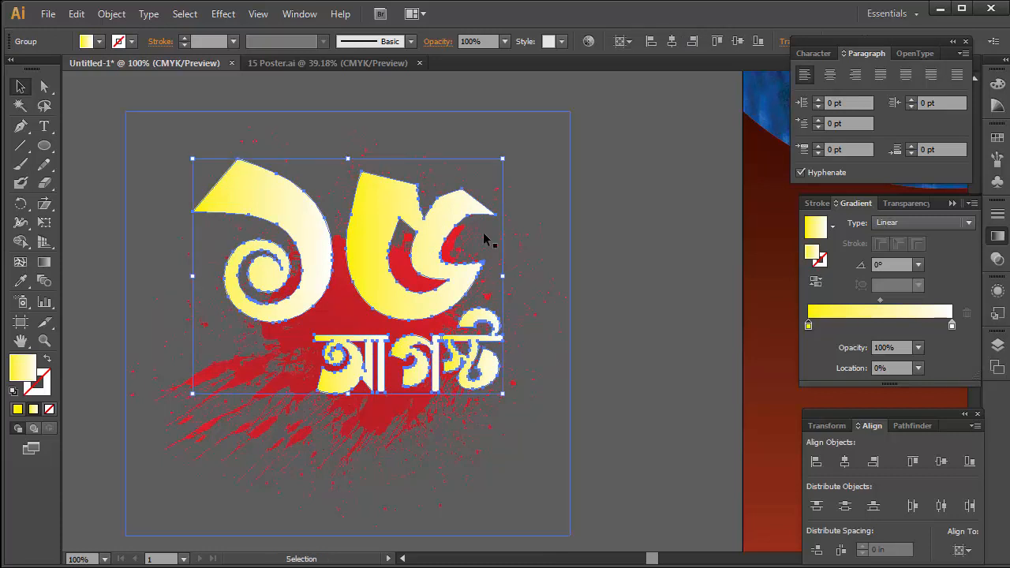
Step: Outline the ১৫ আগস্ট lettering with a red 17 pt stroke using round joins
left_click(131, 42)
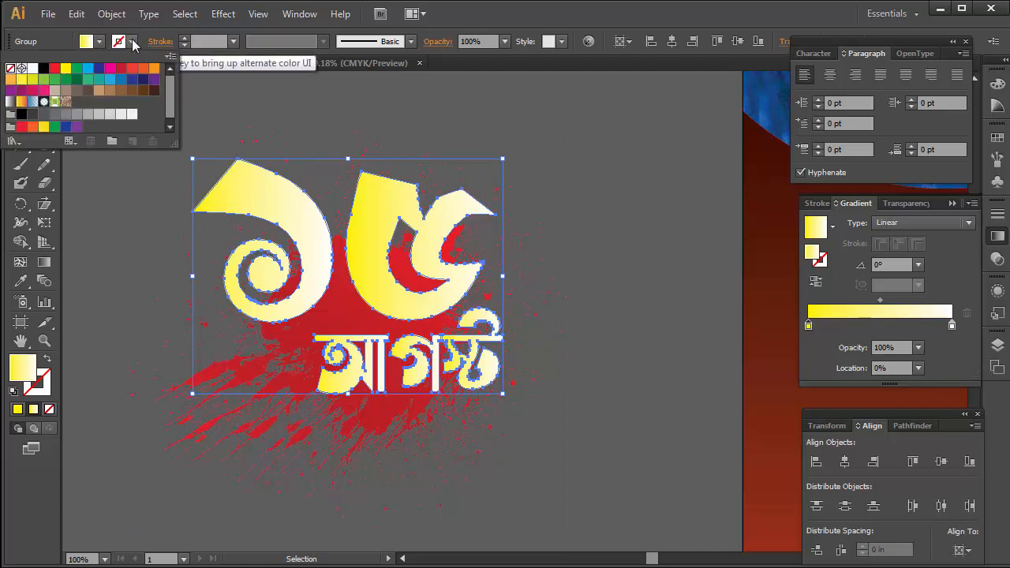
left_click(21, 126)
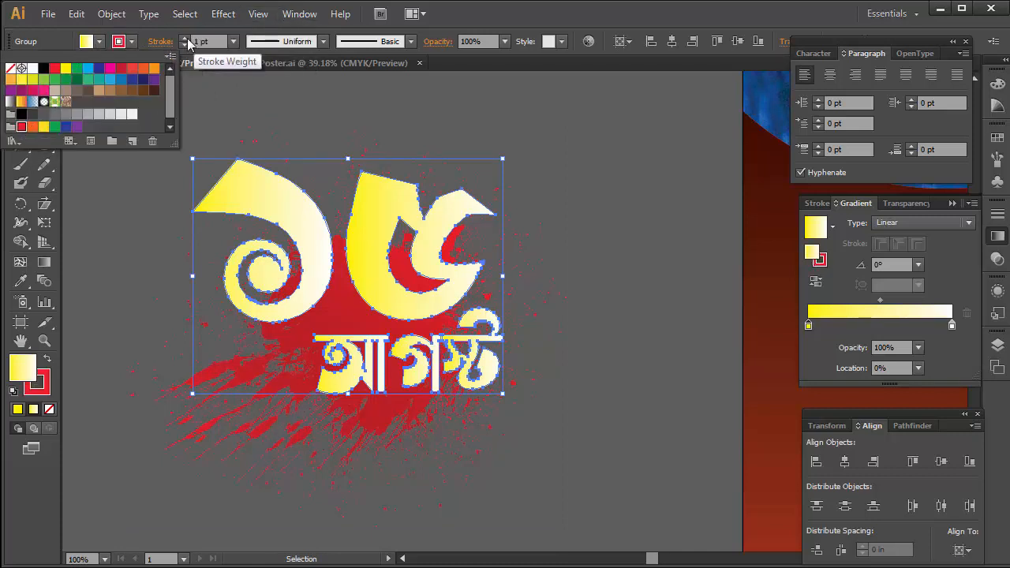
left_click(184, 44)
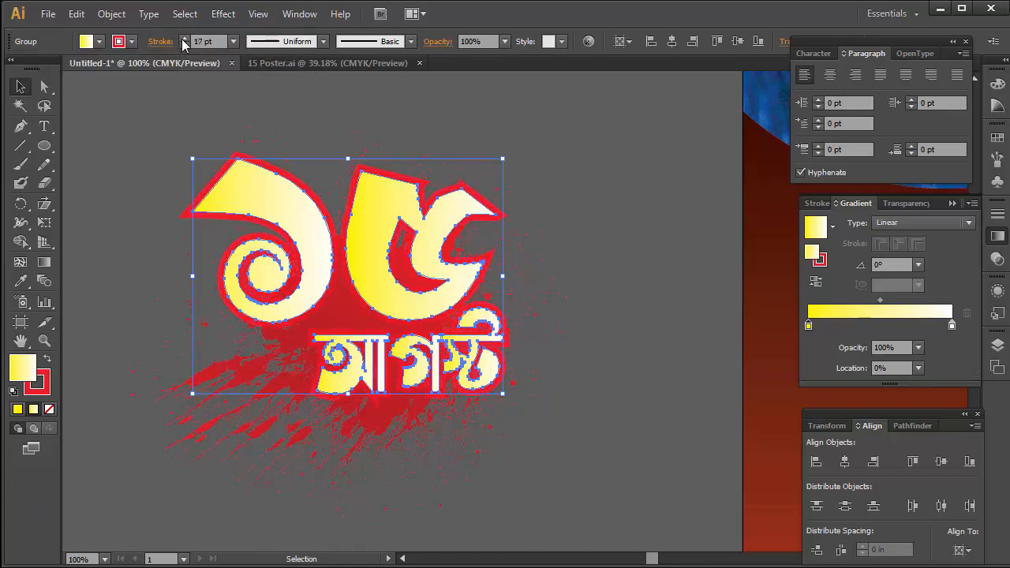
left_click(158, 44)
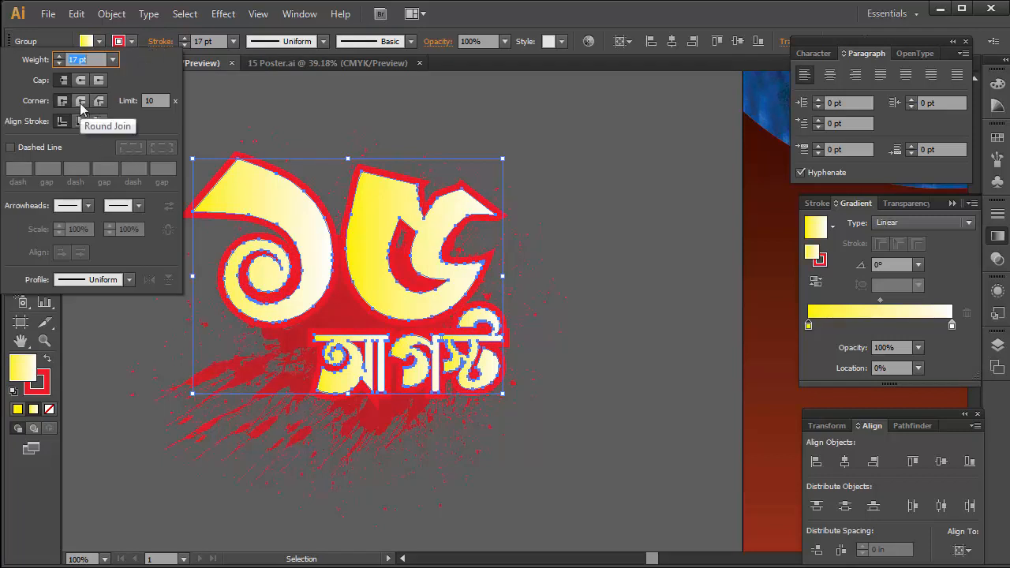
left_click(79, 103)
left_click(606, 159)
left_click(605, 148)
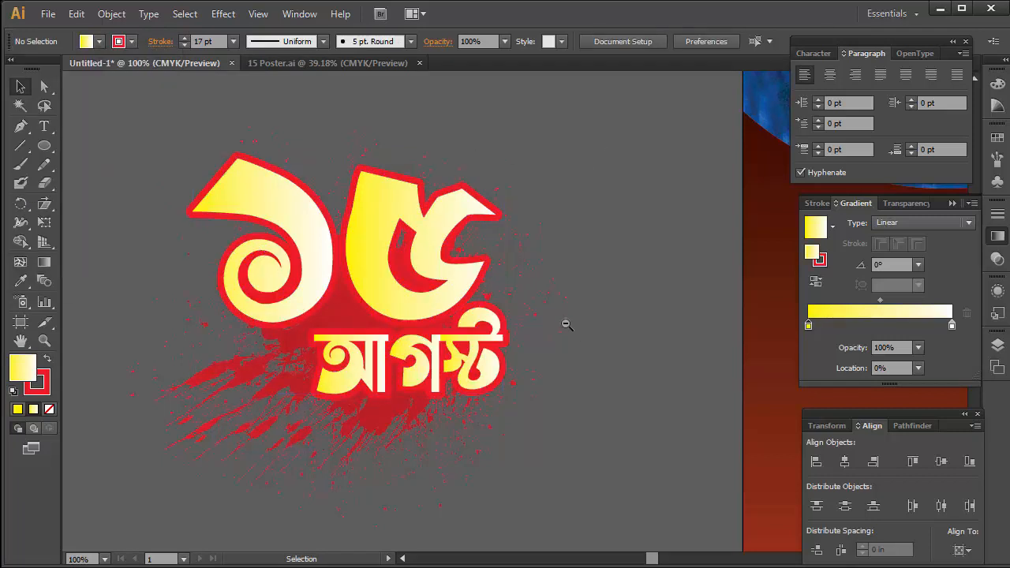
Step: Add the text জাতীয় শোক দিবস on three lines and enlarge it to 84.4 pt beside the ১৫ আগস্ট title
left_click(563, 310, "ctrl+alt")
left_click(564, 311, "ctrl+alt")
left_click_drag(281, 396, 463, 318)
left_click_drag(407, 286, 391, 286)
left_click(336, 144)
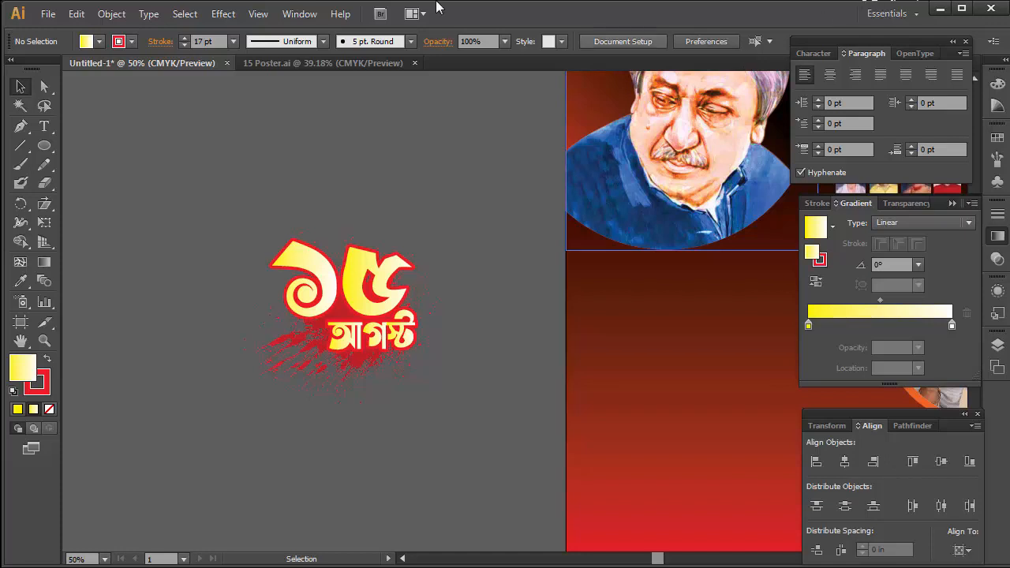
left_click(45, 128)
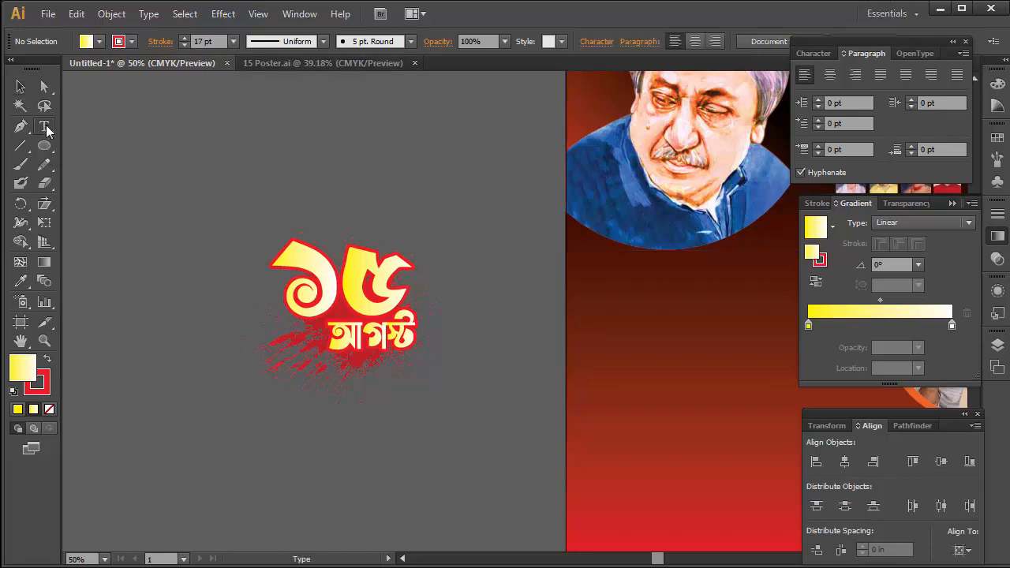
key("ctrl+a")
type("জা")
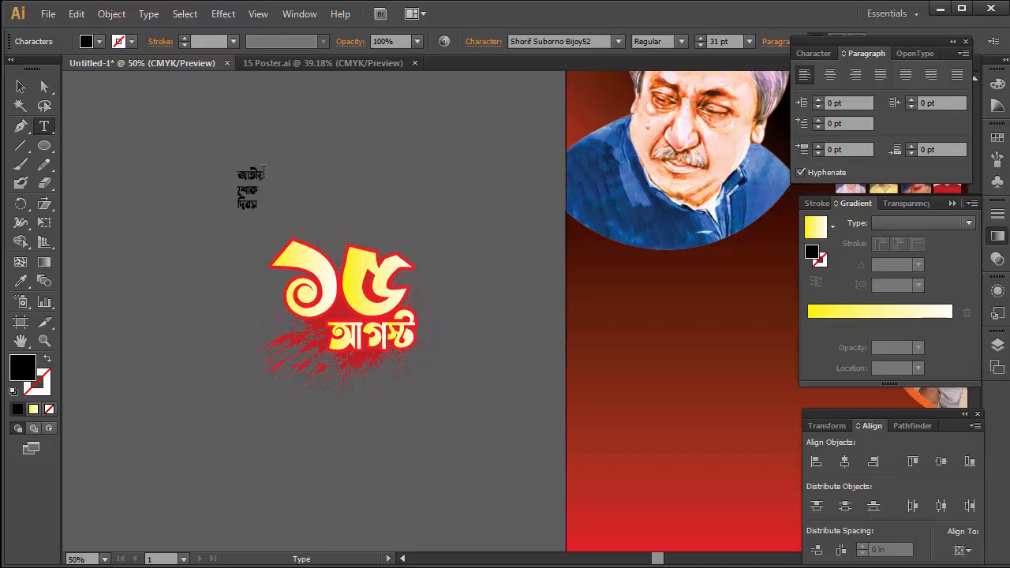
key("Escape")
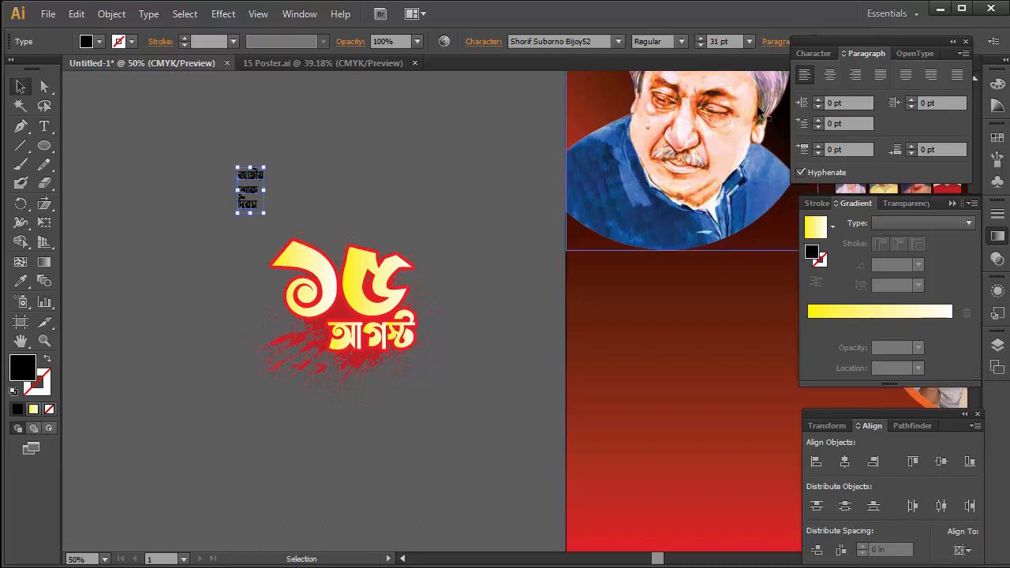
left_click_drag(250, 213, 468, 261)
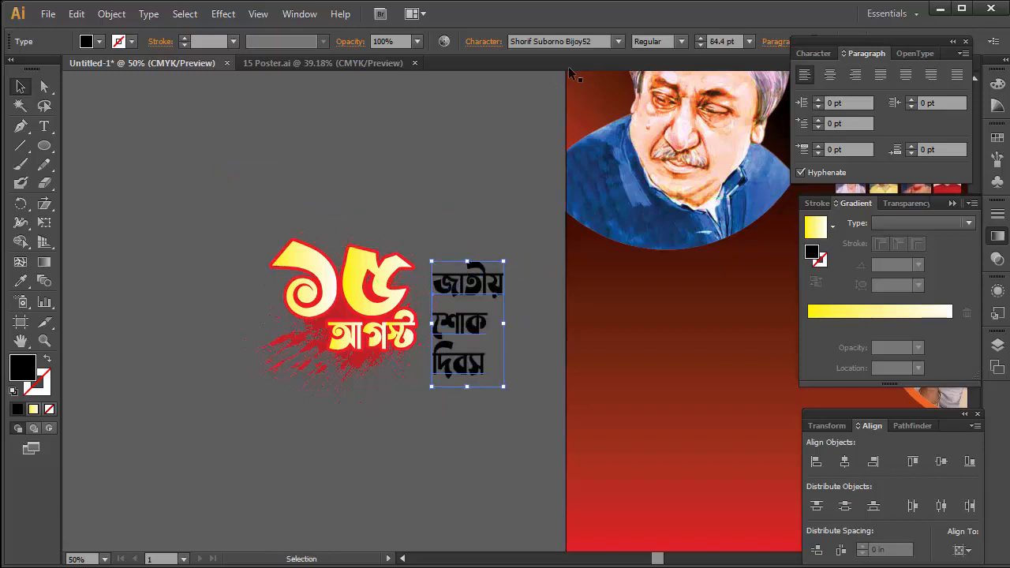
Step: Try the fonts Shorif Boisakhi Bijoy52, Shamim Cholontika ANSI V2, Shamim Ishita Bijoy 2003 and Shamim Usha Bijoy 52 on the three-line text
left_click(616, 41)
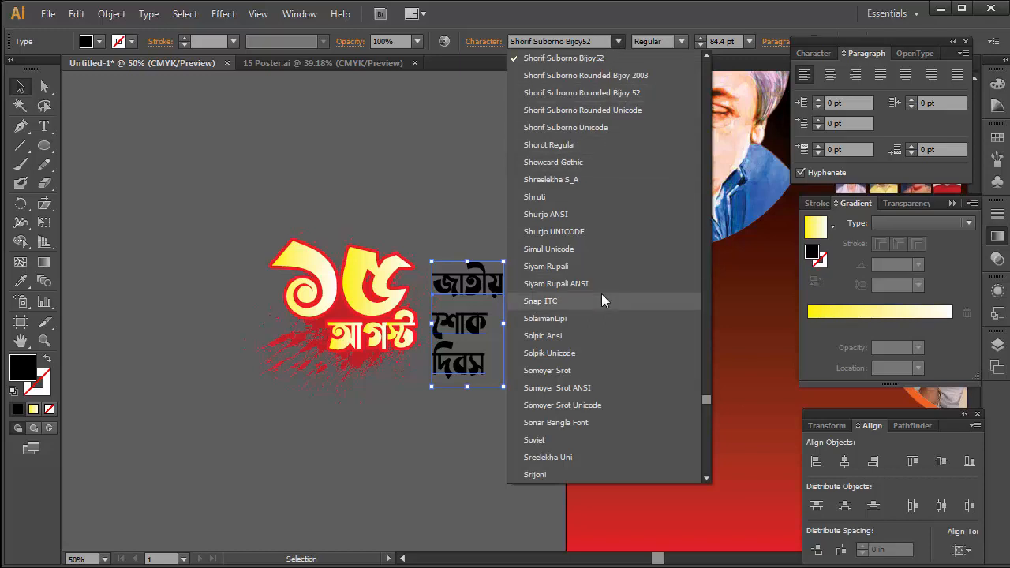
scroll(601, 294, "up", 10)
left_click(597, 128)
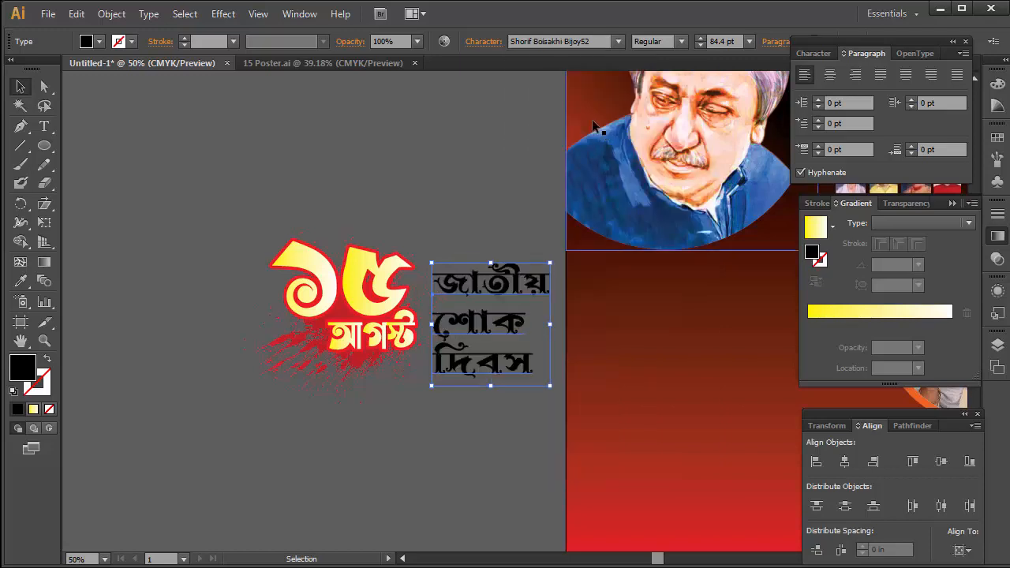
left_click(613, 42)
scroll(583, 197, "up", 5)
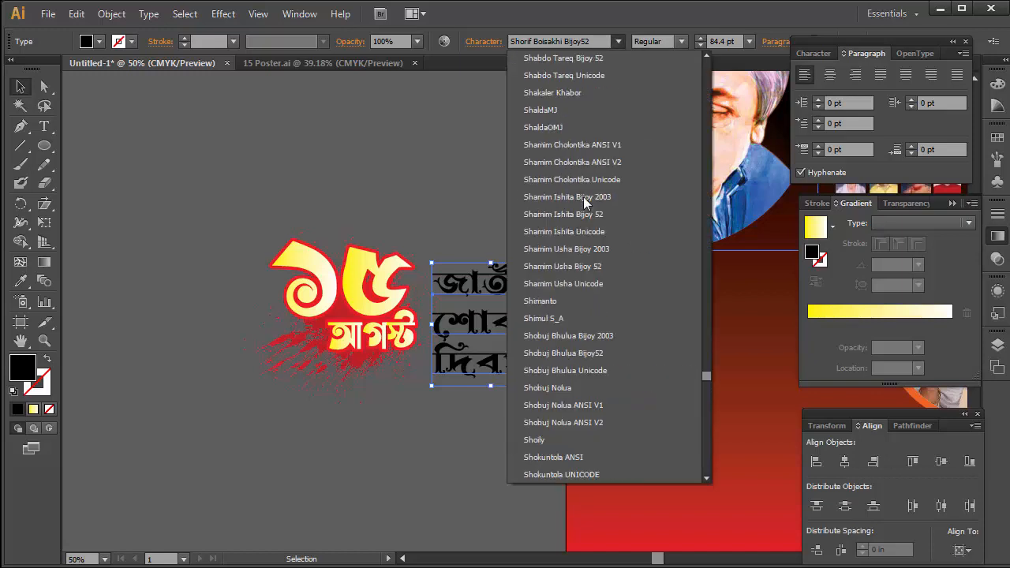
left_click(599, 166)
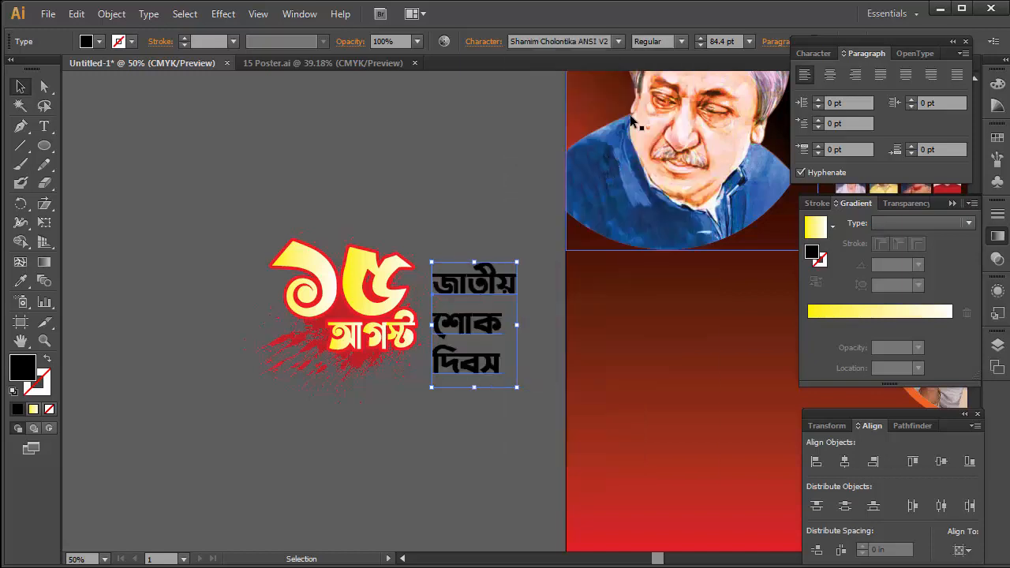
left_click(620, 41)
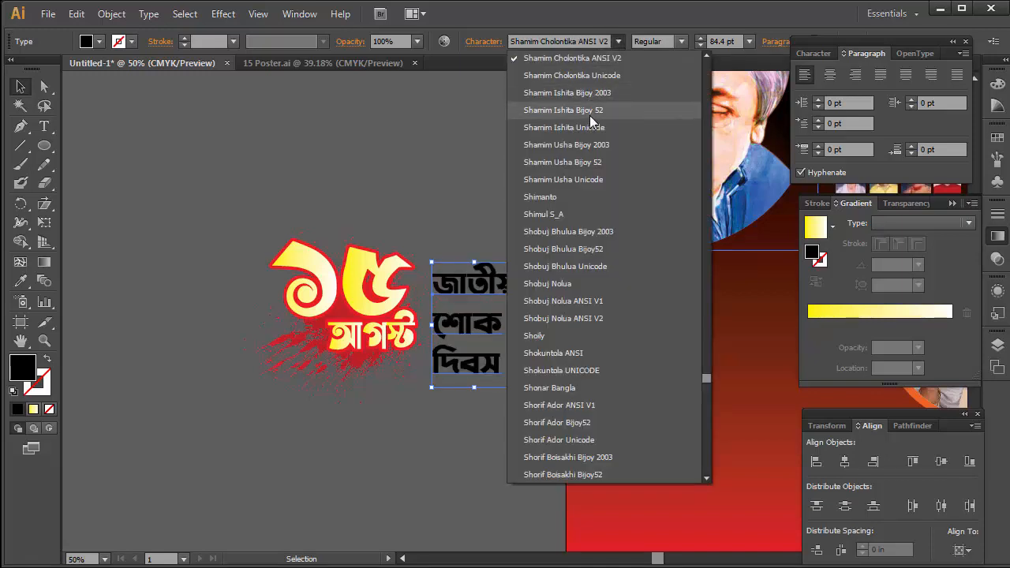
left_click(599, 93)
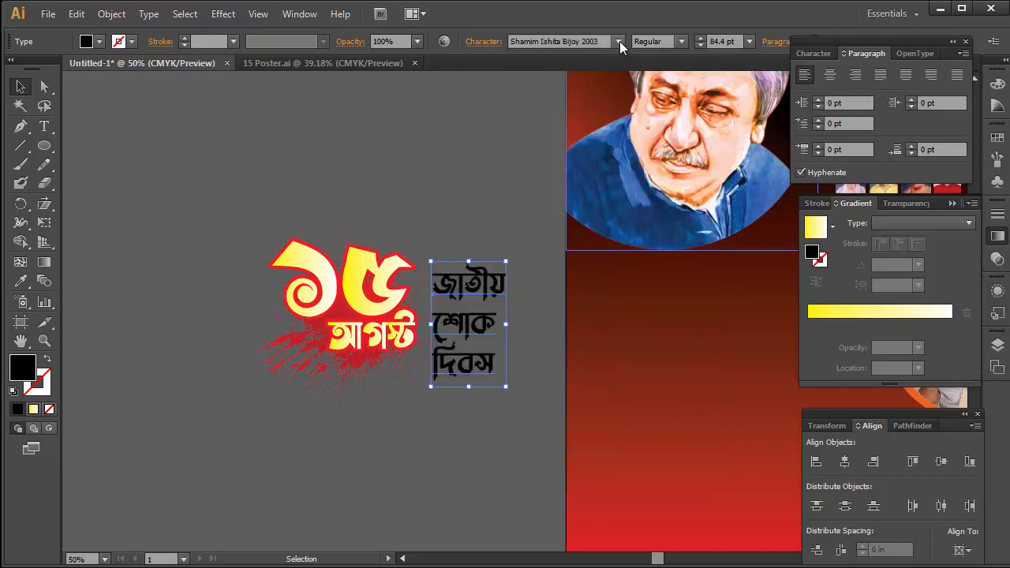
left_click(620, 41)
left_click(596, 130)
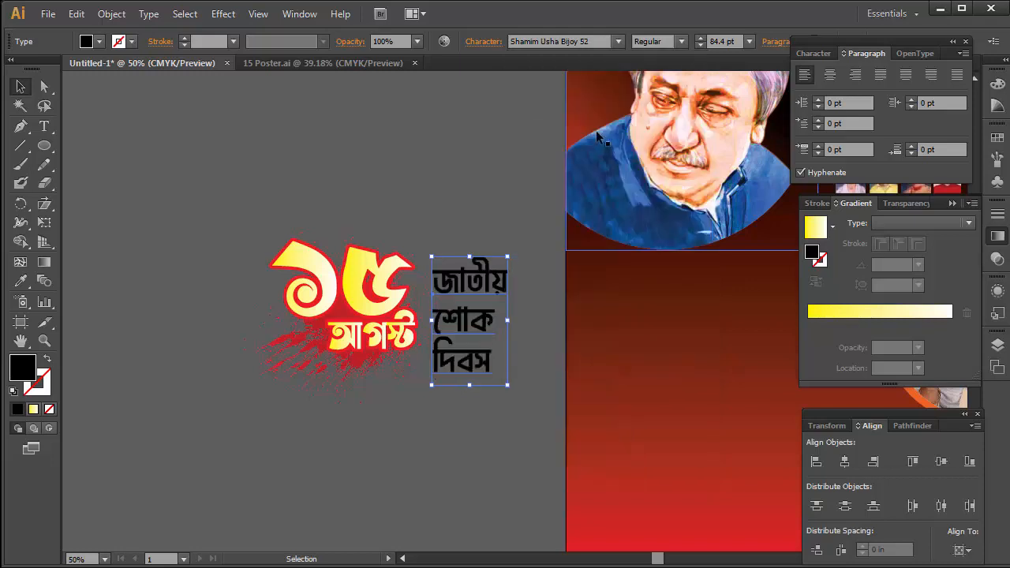
Step: Set the font of the three-line text to Shorif Suborno Rounded Bijoy 2003
left_click(618, 41)
scroll(599, 224, "down", 20)
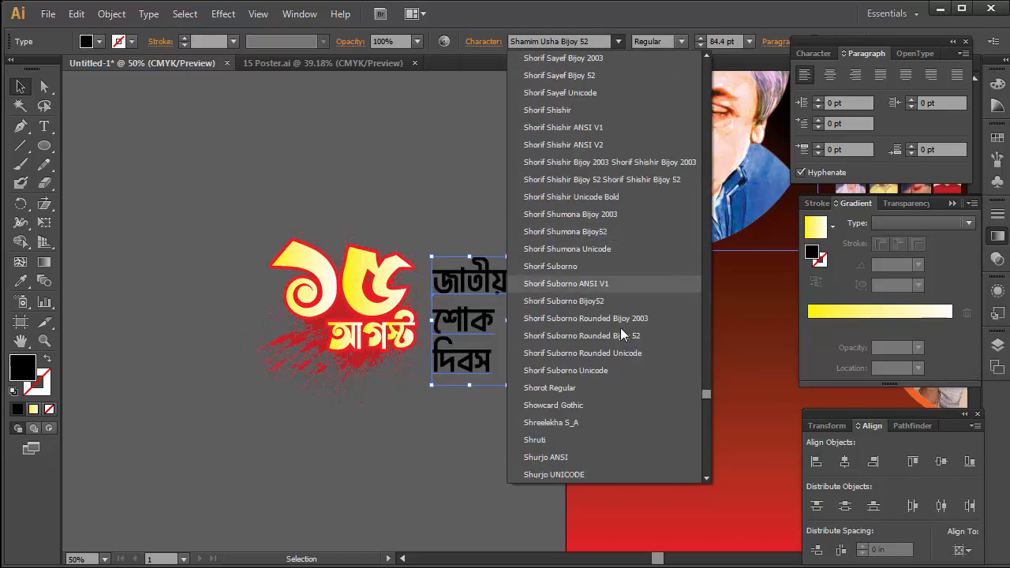
left_click(617, 320)
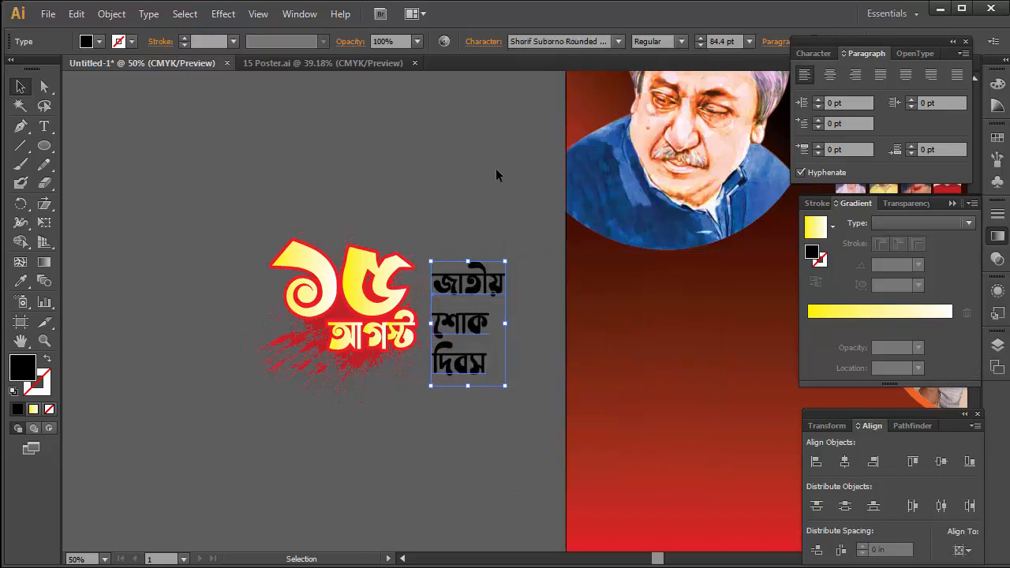
left_click(486, 187)
Step: Convert the three-line text জাতীয় শোক দিবস to outlines and move it slightly farther from the title
key("h")
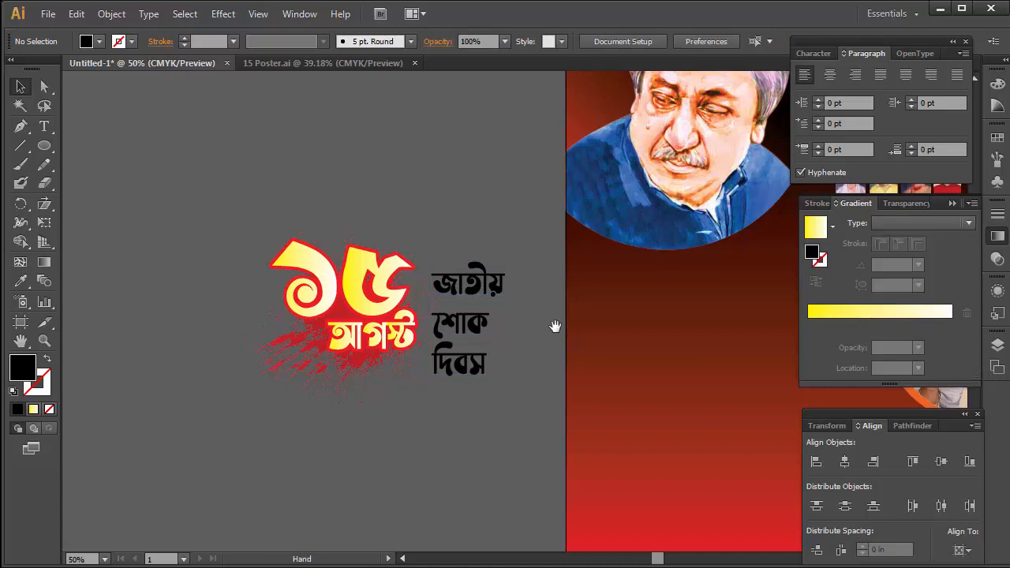
key("Tab")
left_click_drag(517, 324, 426, 339)
key("z")
left_click(457, 292)
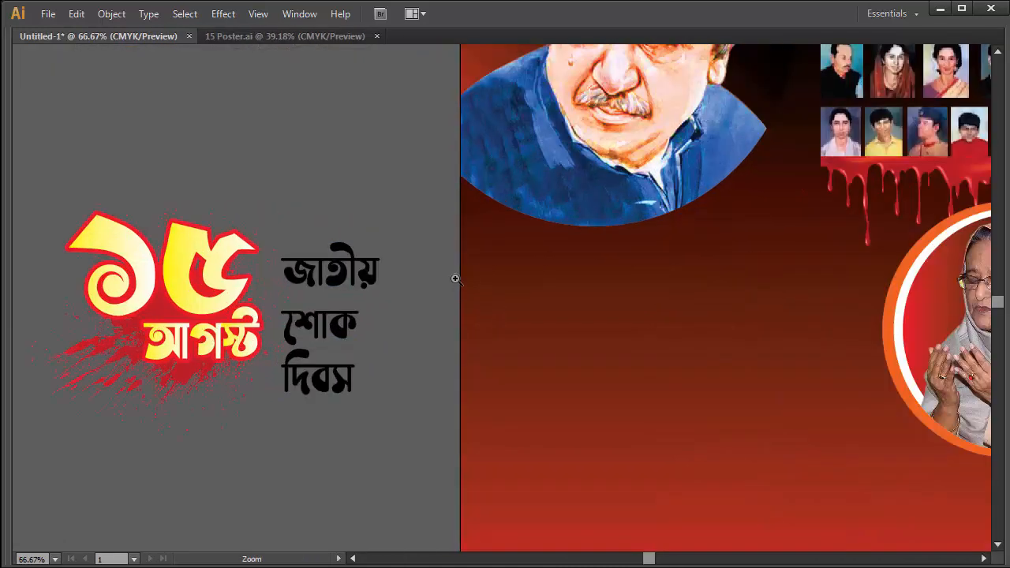
left_click(455, 278)
key("v")
left_click(424, 278)
right_click(432, 258)
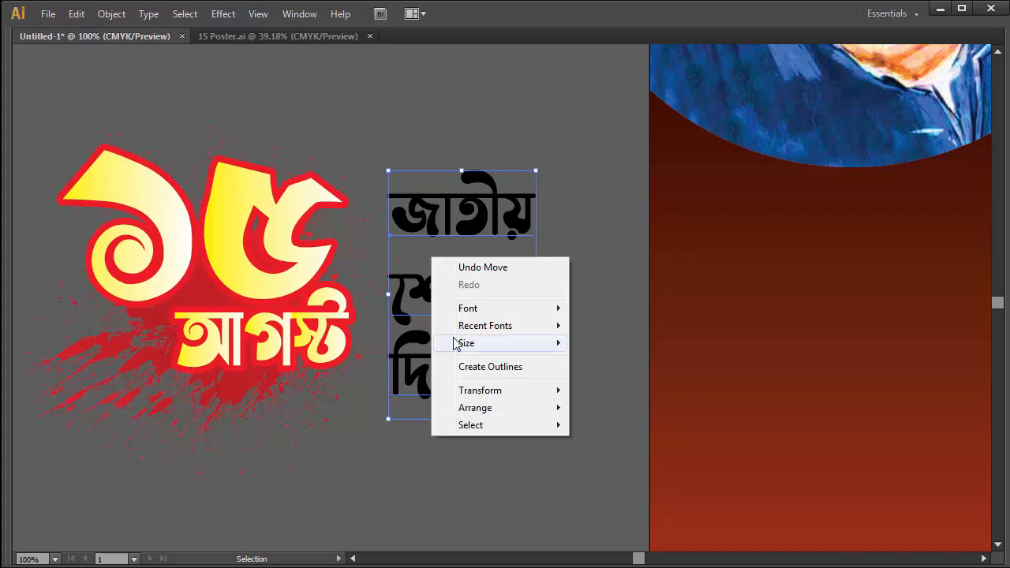
left_click(480, 367)
left_click_drag(499, 286, 545, 276)
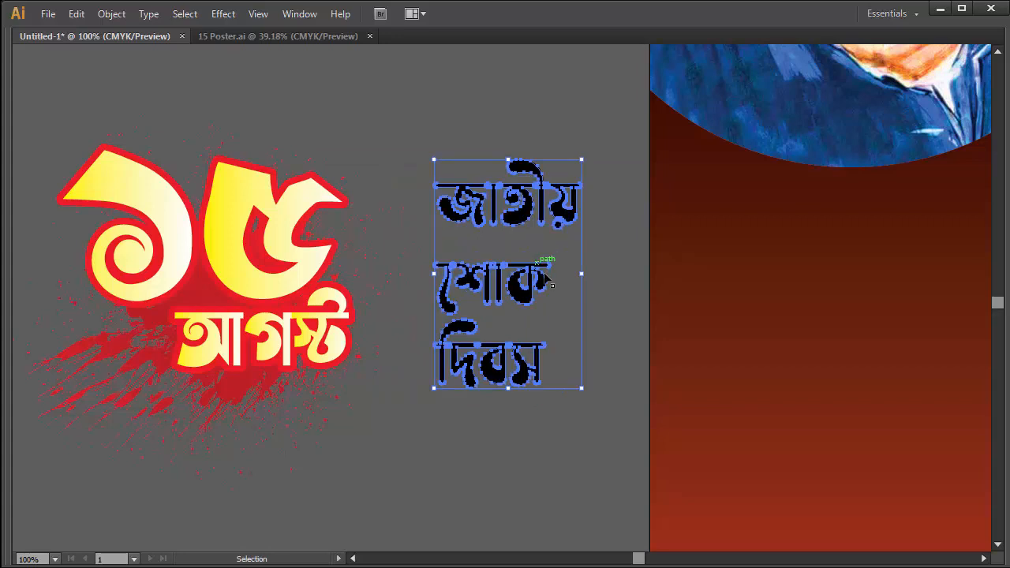
Step: Ungroup the outlined words and enlarge শোক so it fills the space between the other two words
left_click(580, 266)
left_click(457, 290)
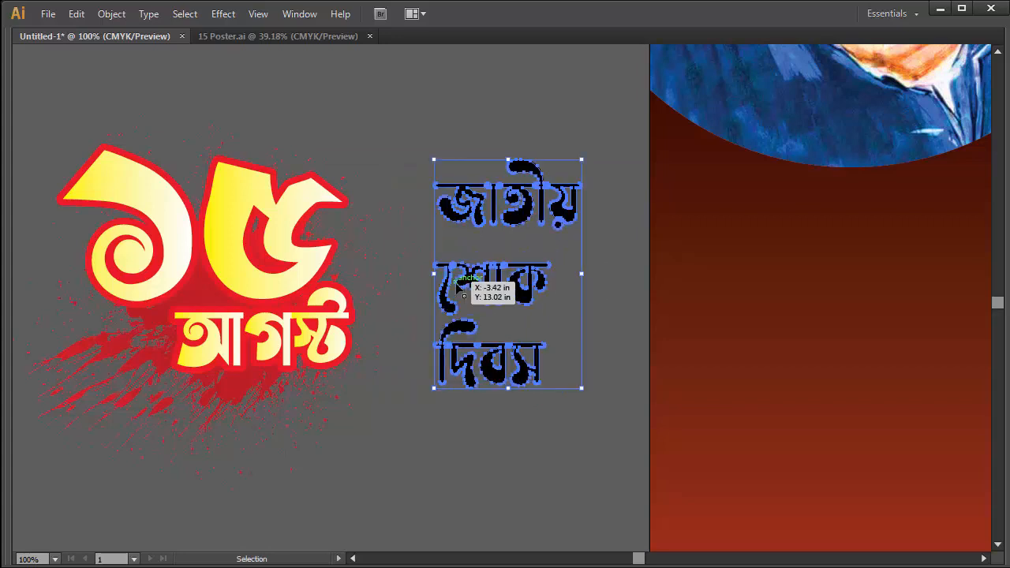
right_click(456, 276)
left_click(483, 368)
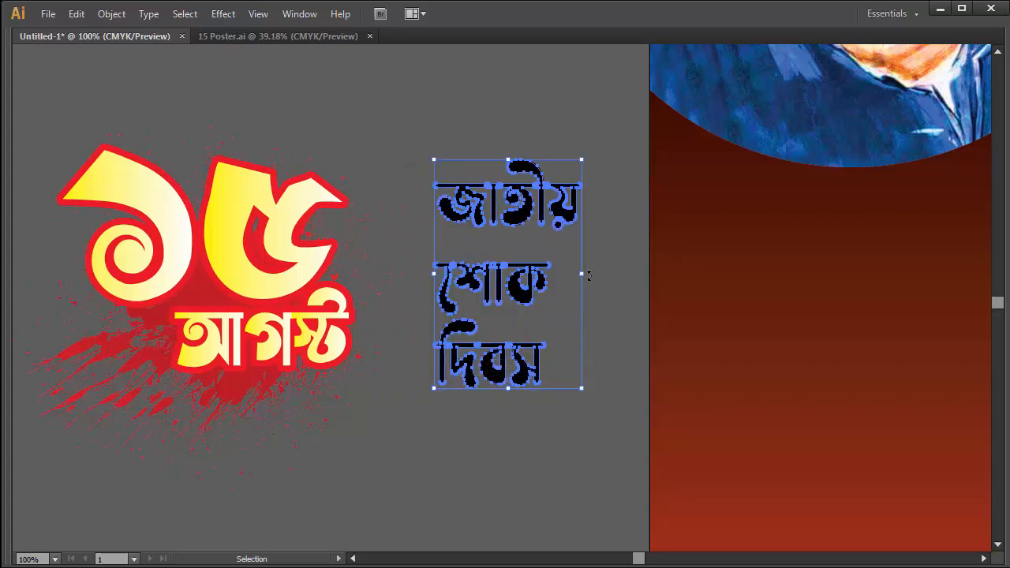
left_click(434, 296)
mouse_move(548, 260)
left_mouse_down()
mouse_move(546, 277)
mouse_move(639, 228)
mouse_move(551, 258)
left_mouse_up()
key("a")
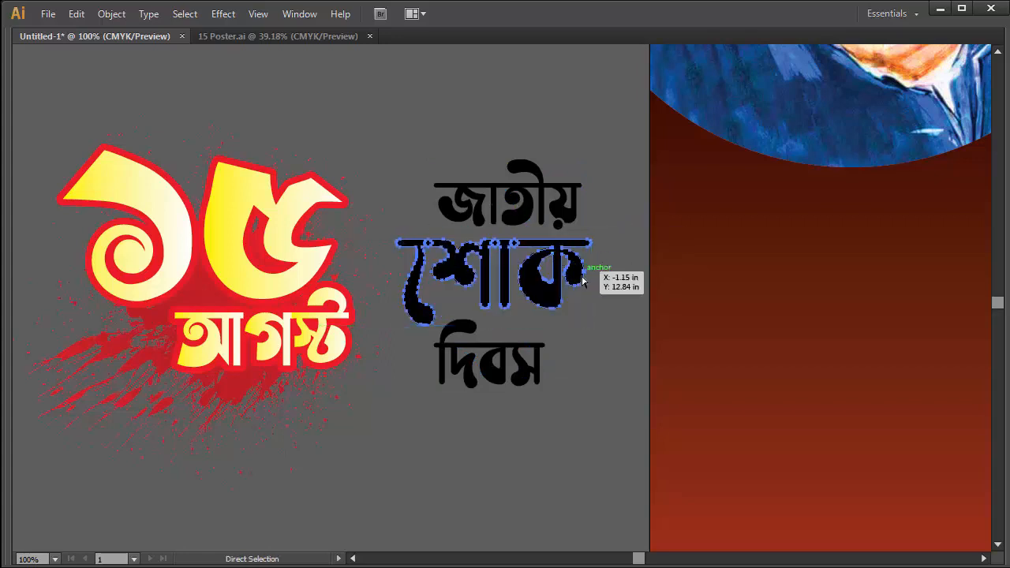
key("v")
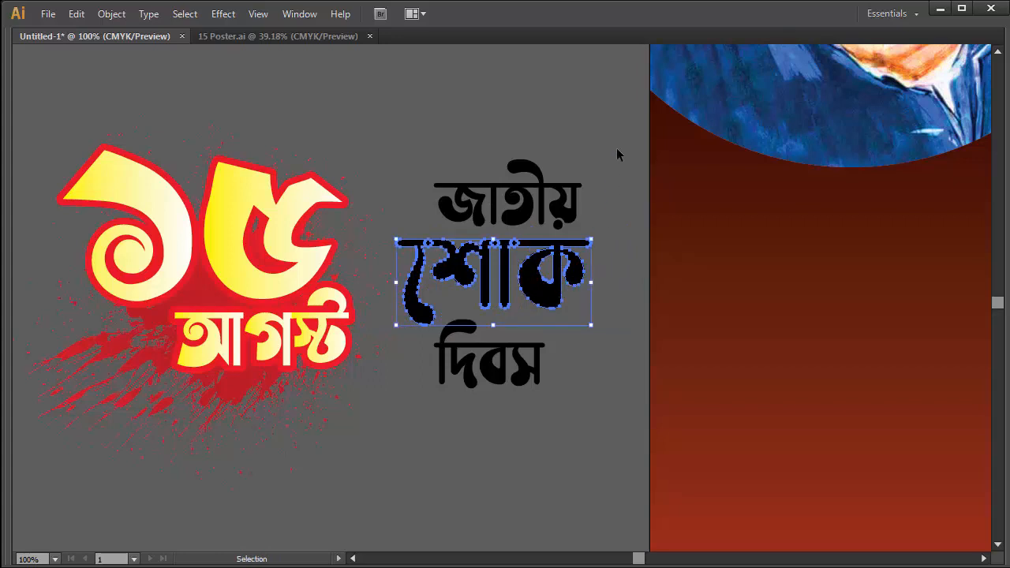
Step: Shrink the word জাতীয় and place it centred just above শোক
left_click(543, 187)
left_click_drag(605, 150, 475, 211)
key("a")
key("v")
mouse_move(582, 193)
left_mouse_down()
mouse_move(503, 197)
mouse_move(513, 212)
mouse_move(510, 200)
left_mouse_up()
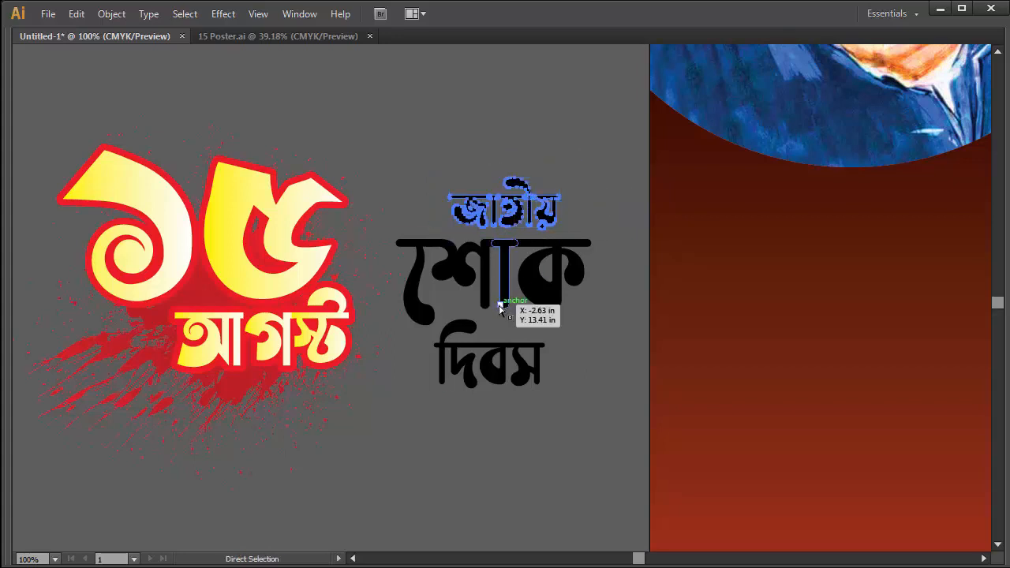
Step: Move the word দিবস up close beneath শোক
left_click_drag(579, 411, 429, 351)
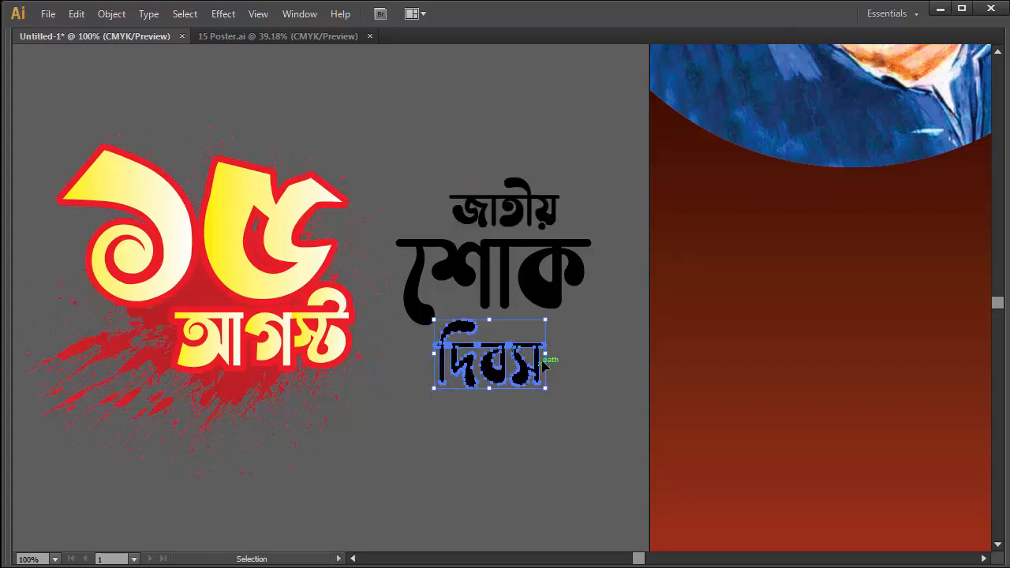
left_click_drag(519, 347, 514, 323)
key("a")
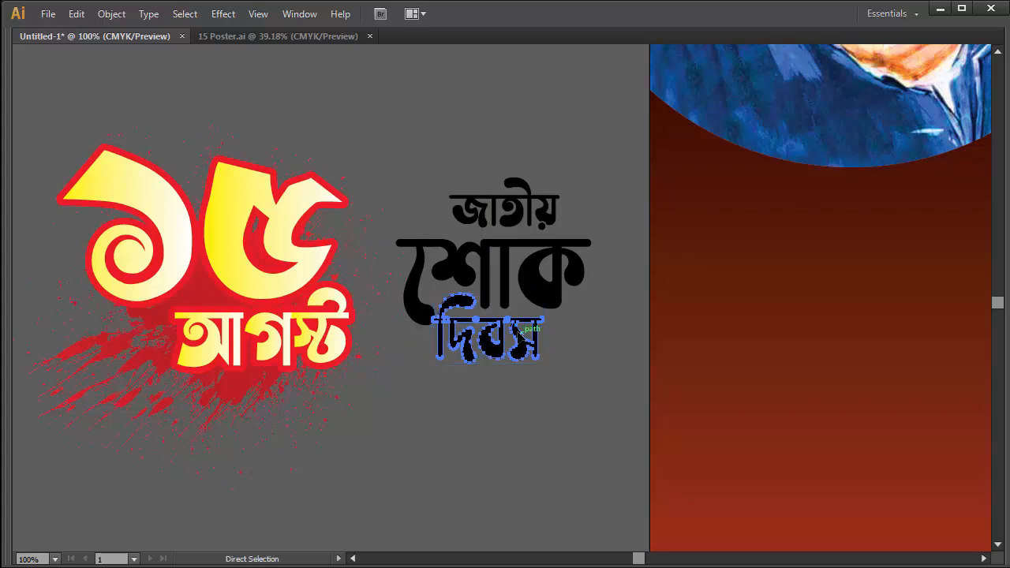
key("v")
Step: Enlarge the জাতীয় শোক দিবস lettering proportionally and position it close beside the ১৫ আগস্ট title with a small gap
left_click_drag(599, 386, 416, 165)
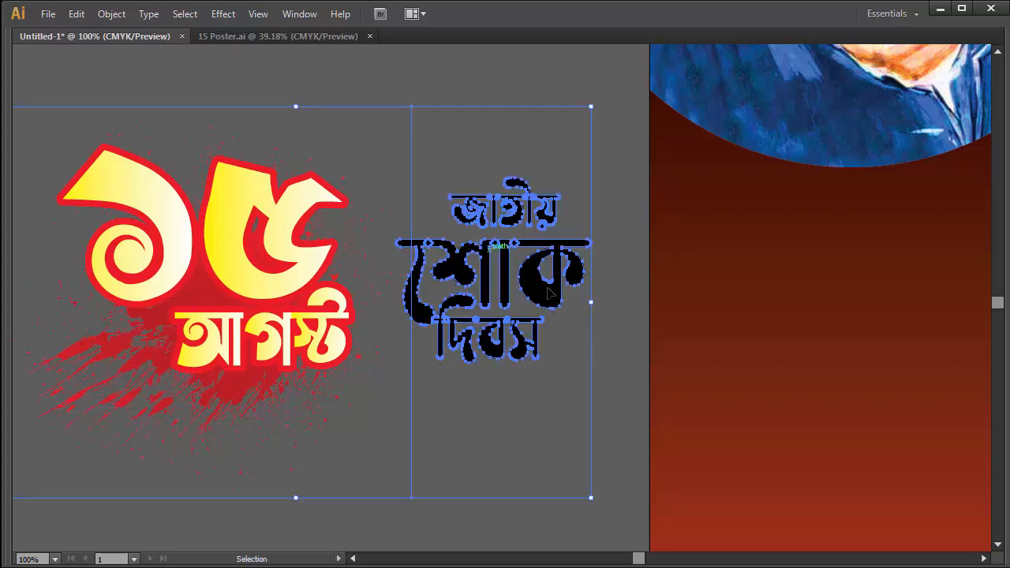
left_click(561, 150)
left_click_drag(565, 250, 530, 282)
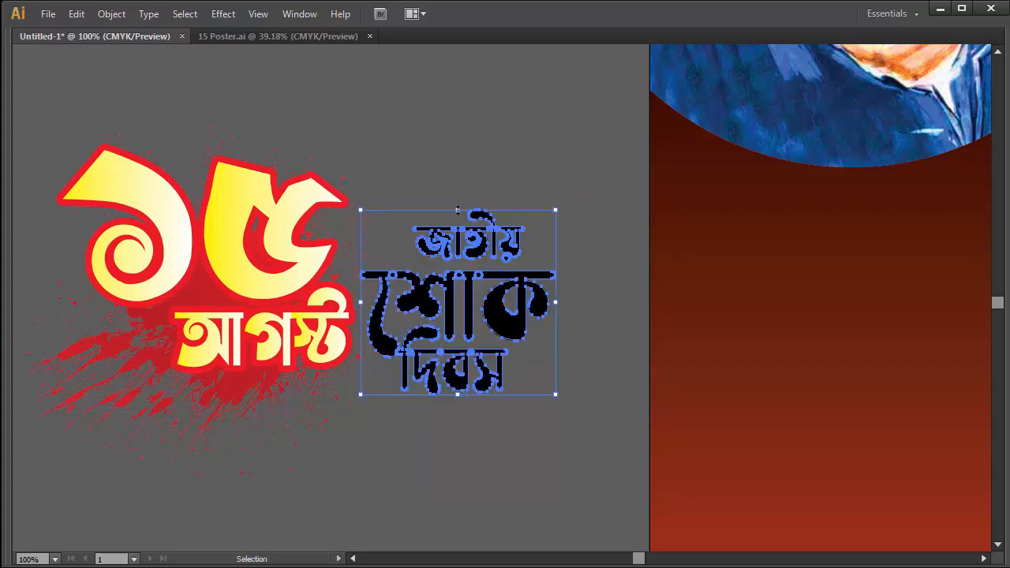
left_click_drag(458, 210, 458, 184)
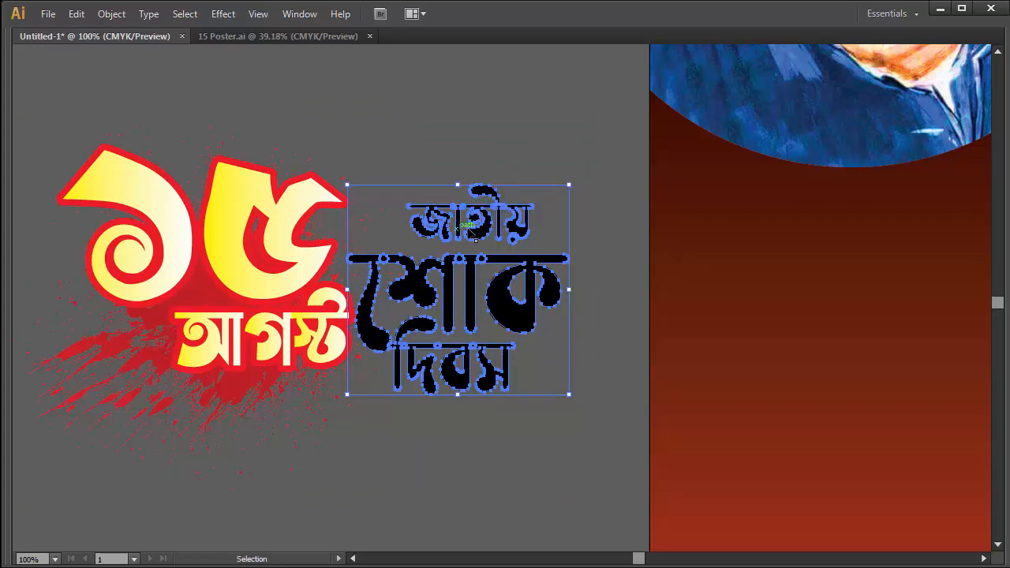
left_click_drag(521, 271, 536, 266)
key("Right")
key("Right")
key("Right")
key("Right")
key("Right")
key("Right")
key("Right")
key("Right")
key("Right")
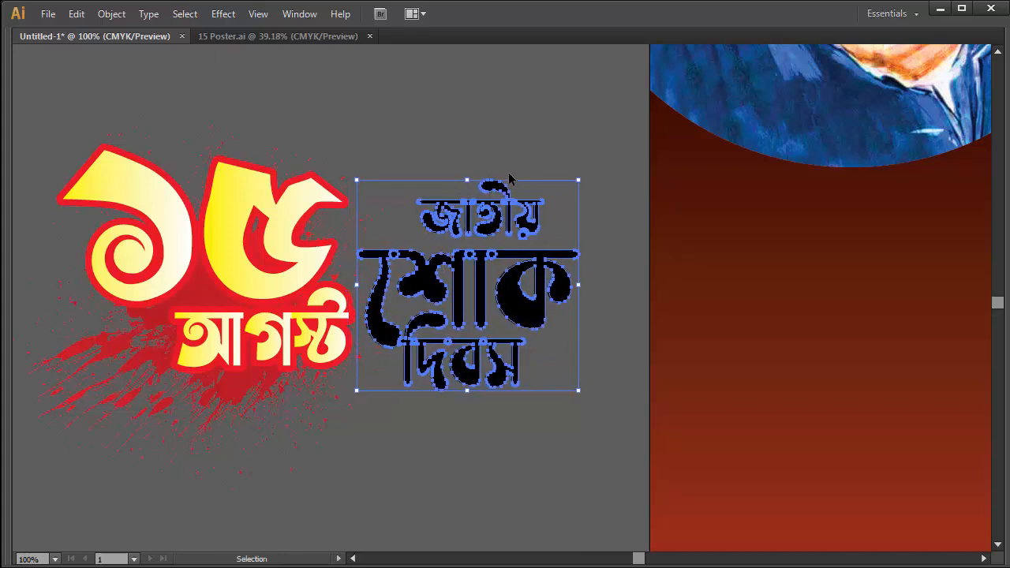
Step: Fill the word শোক with red
left_click_drag(591, 247, 534, 277)
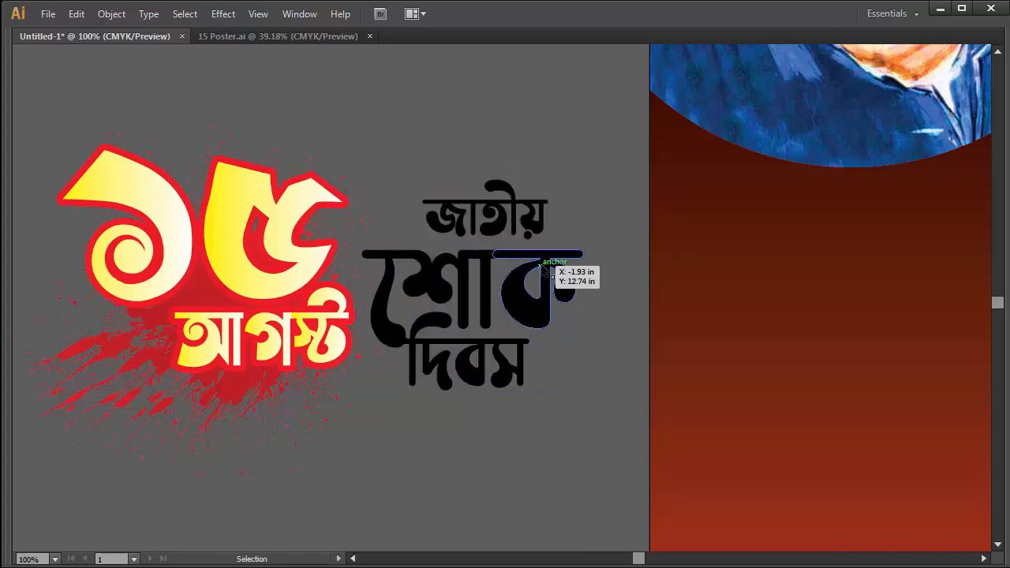
key("Tab")
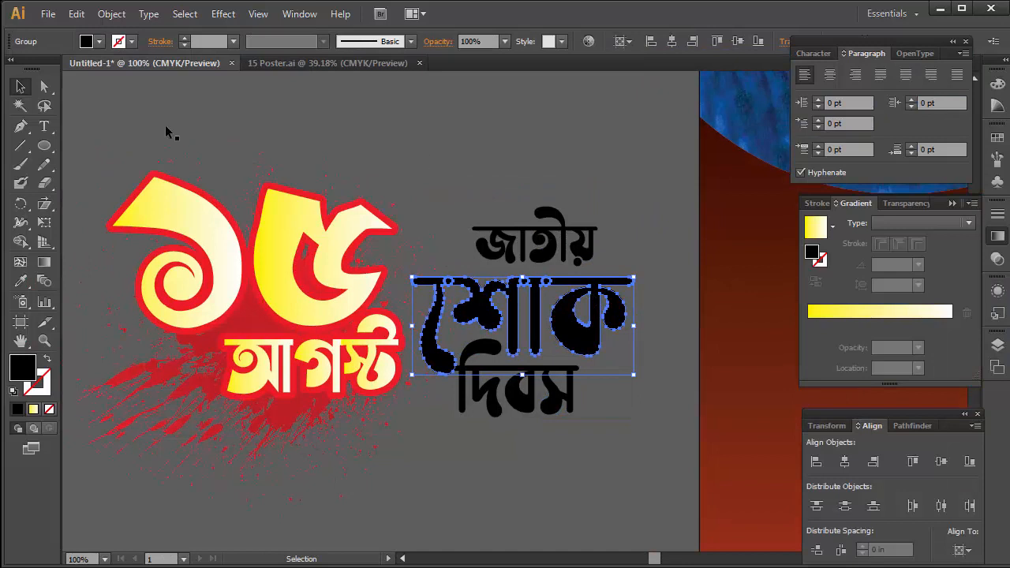
left_click(99, 41)
left_click(27, 131)
Step: Give all three words জাতীয়, শোক and দিবস a white 8 pt stroke
left_click_drag(636, 186, 495, 479)
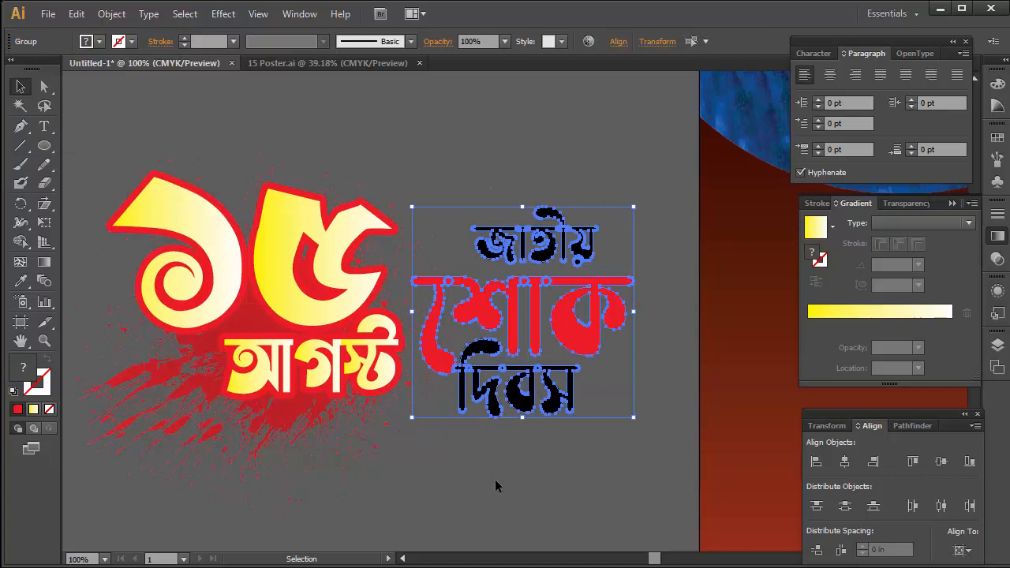
key("ctrl")
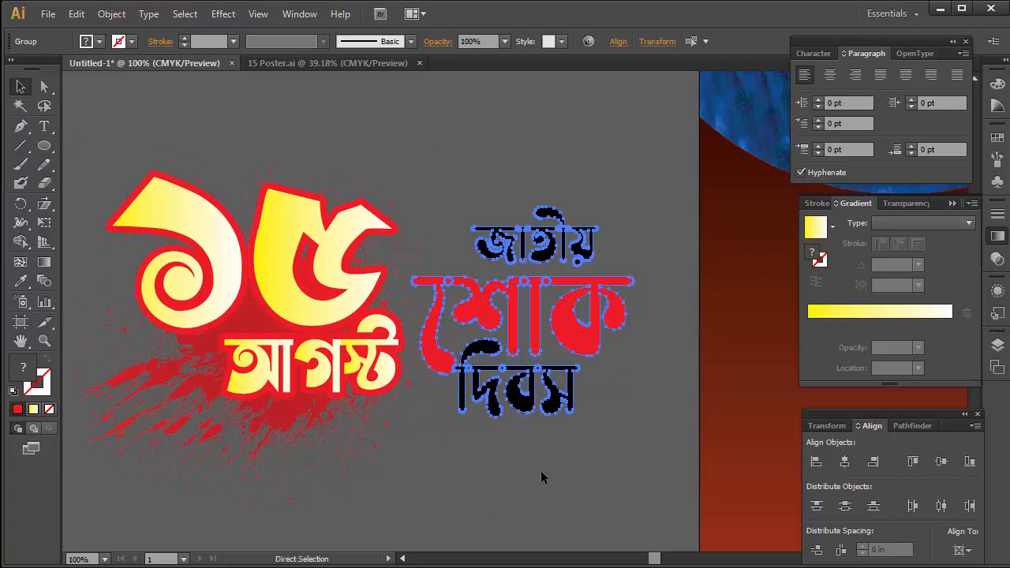
left_click(131, 43)
left_click(32, 68)
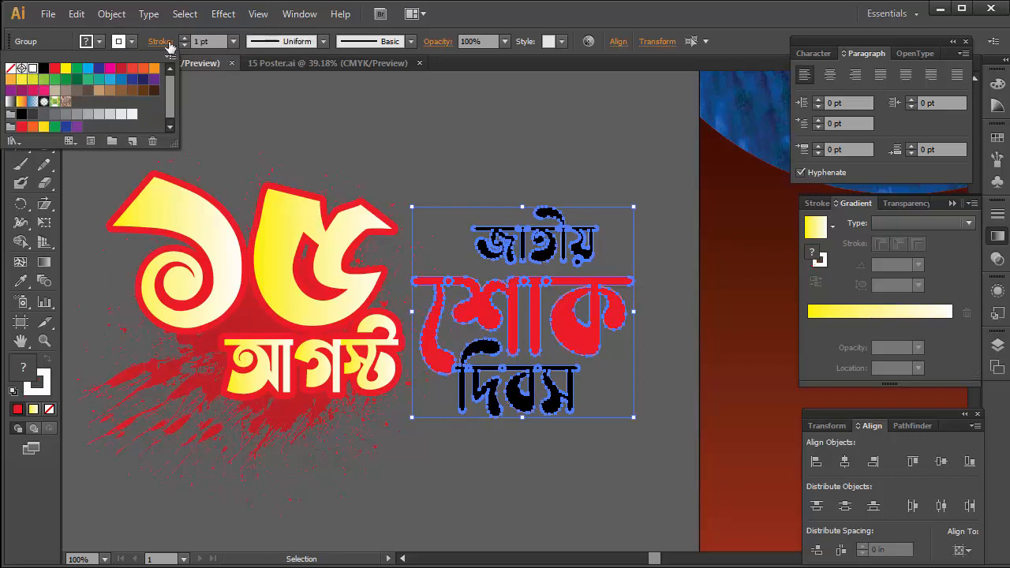
left_click(186, 38)
left_click(186, 37)
left_click(186, 38)
left_click(186, 37)
left_click(186, 37)
left_click(186, 38)
left_click(186, 38)
key("a")
key("v")
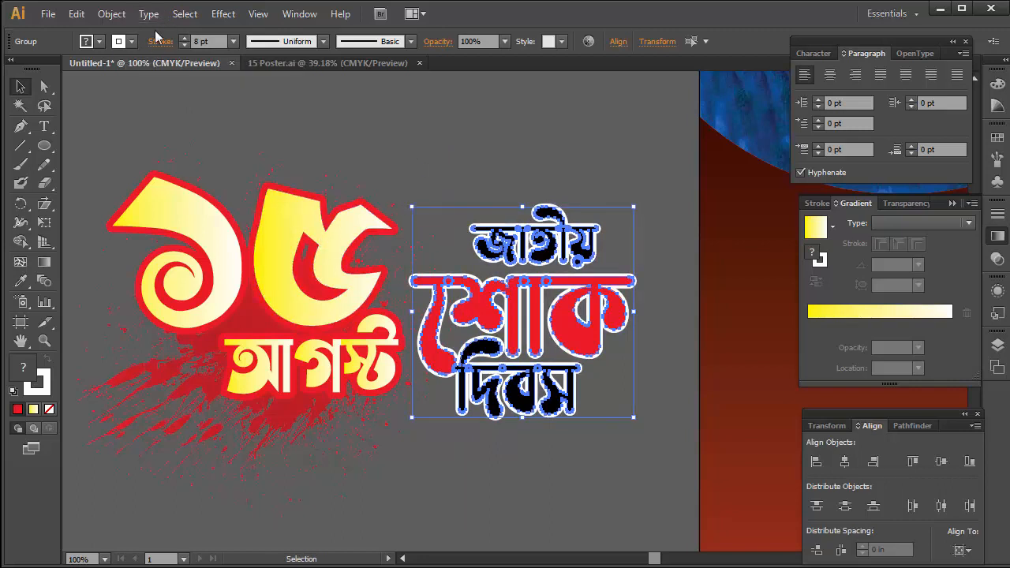
Step: Set the selected lettering's stroke to dark grey with a weight of 14 pt
left_click(131, 41)
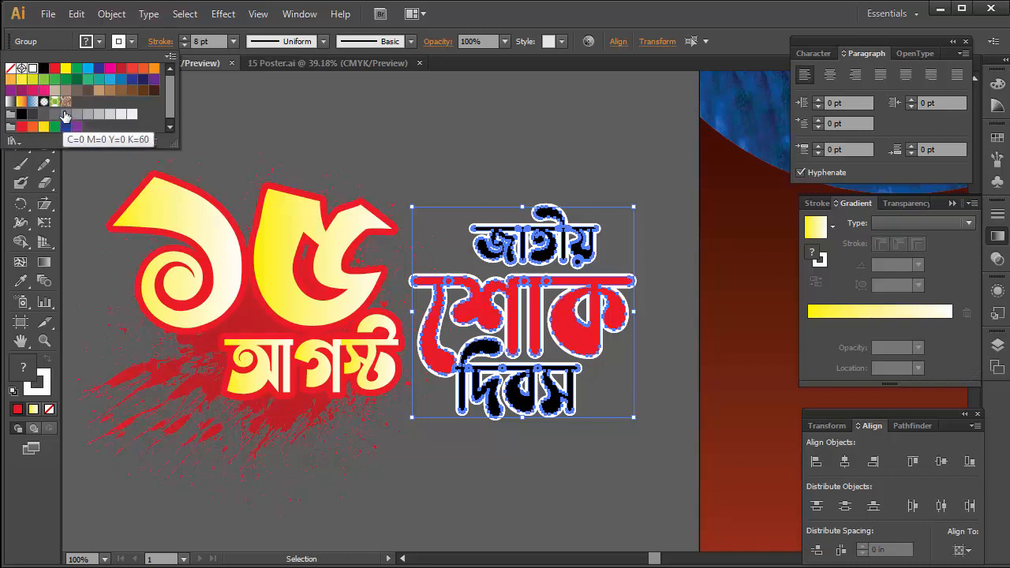
left_click(57, 116)
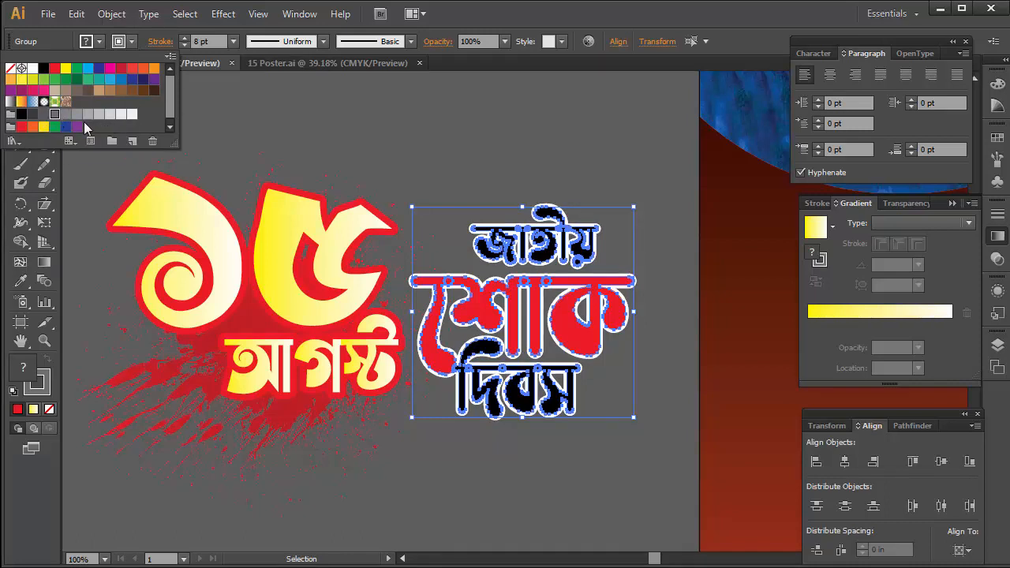
left_click(184, 44)
left_click(184, 38)
left_click(184, 39)
Step: Apply a Drop Shadow to the lettering with Multiply mode, 75% opacity, 0.1 in offsets and 0.07 in blur
left_click(221, 13)
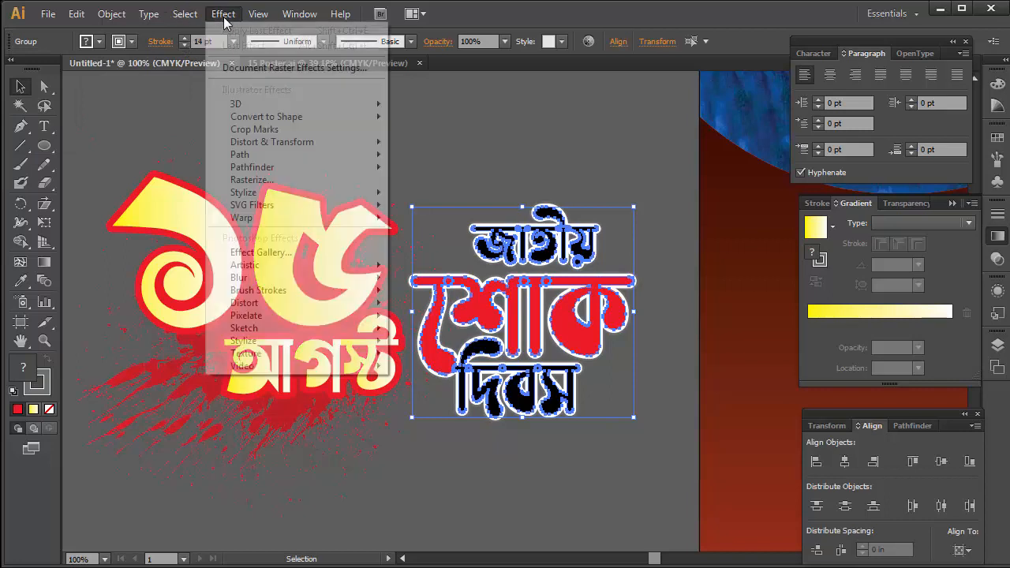
mouse_move(258, 197)
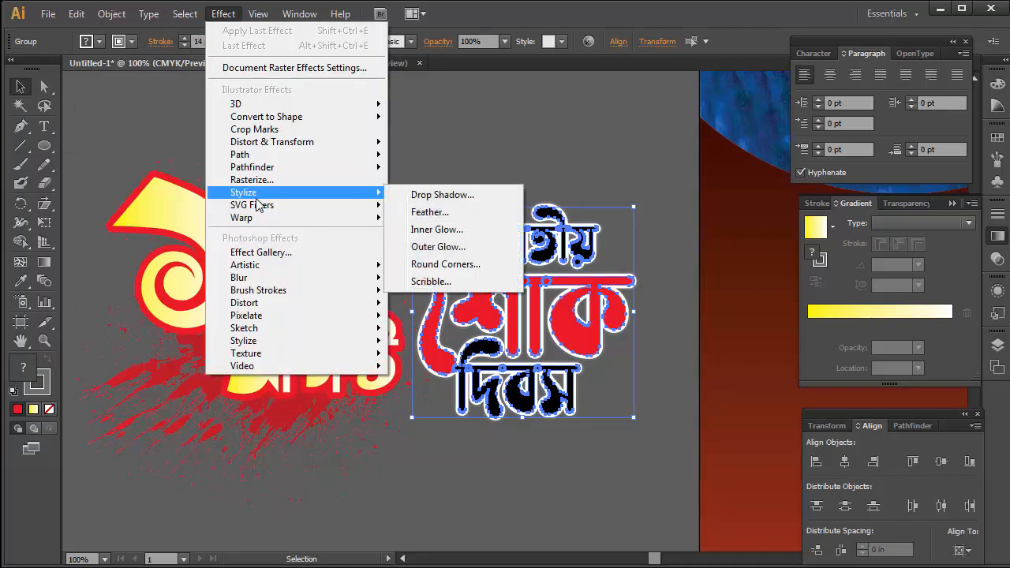
left_click(478, 199)
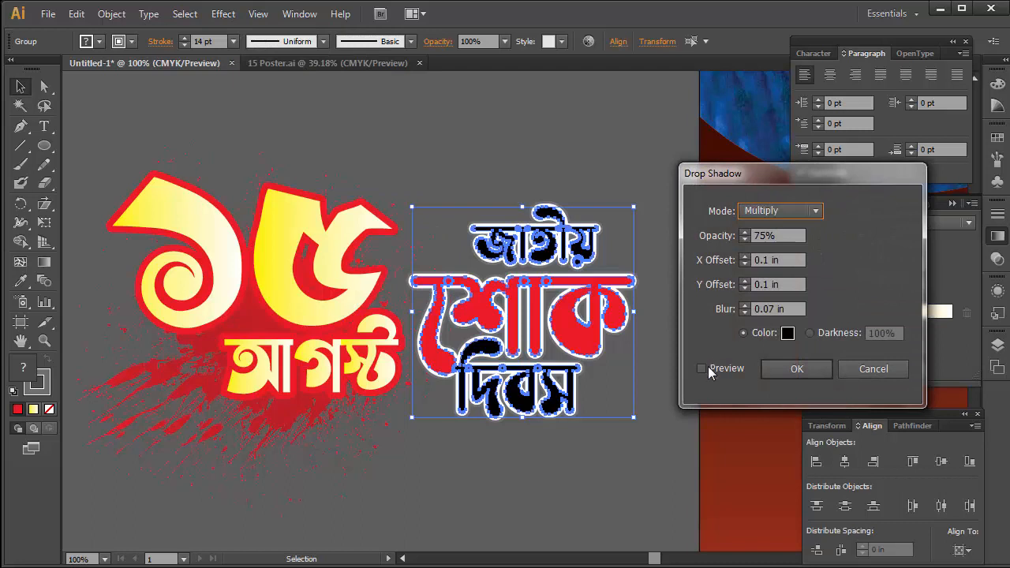
left_click(708, 366)
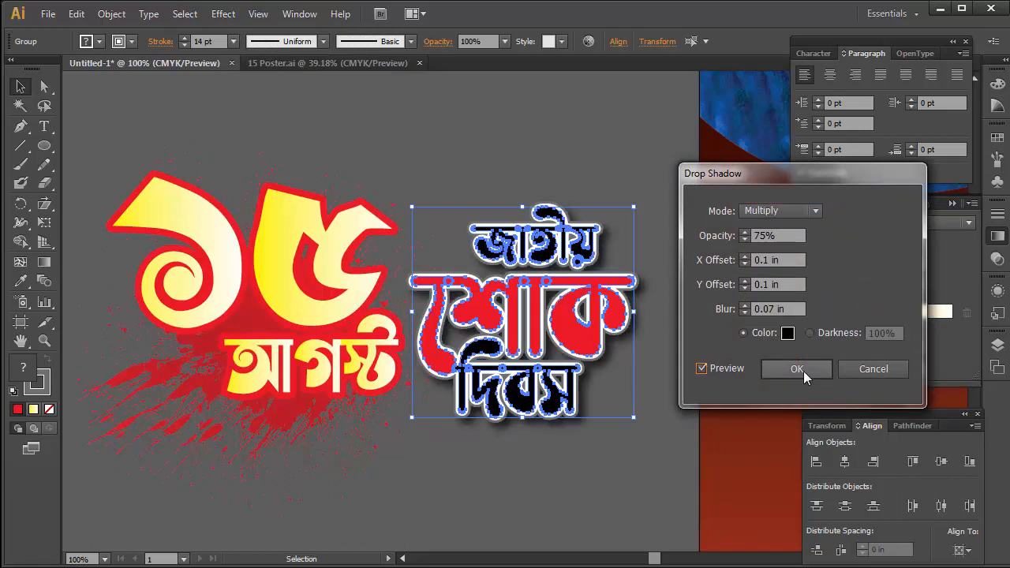
left_click(797, 369)
left_click(624, 161)
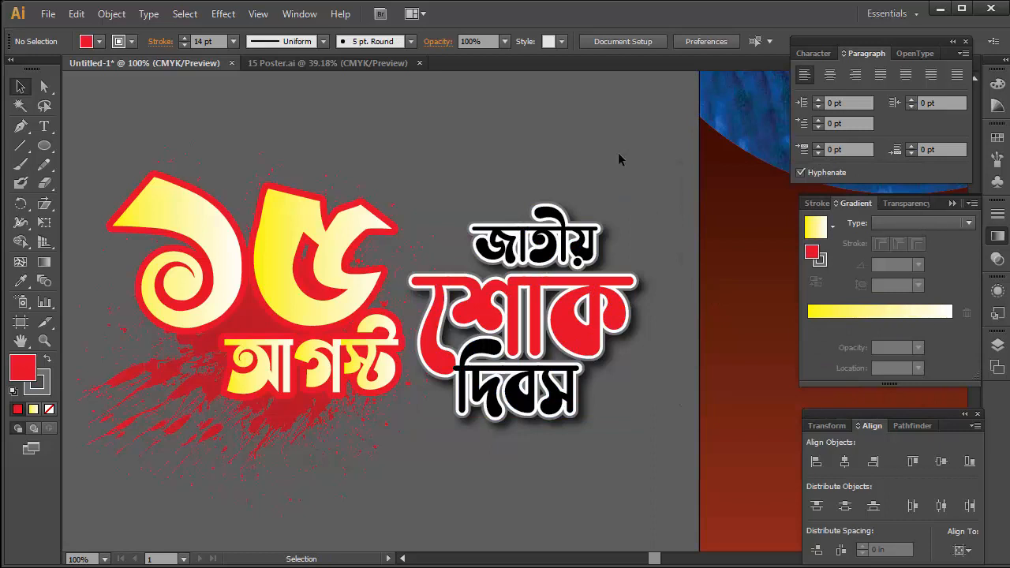
Step: Move the complete title artwork onto the poster, beneath the large portrait and beside the round portrait
key("ctrl+minus")
key("ctrl+minus")
left_click_drag(611, 217, 237, 418)
key("ctrl+minus")
left_click_drag(534, 305, 417, 332)
key("ctrl")
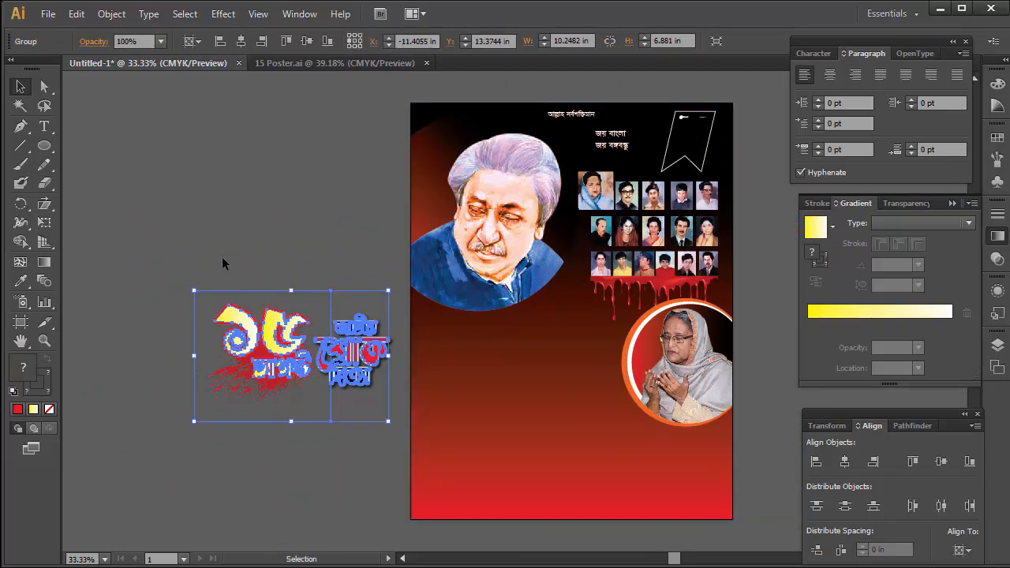
left_click_drag(257, 332, 497, 314)
left_click(251, 269)
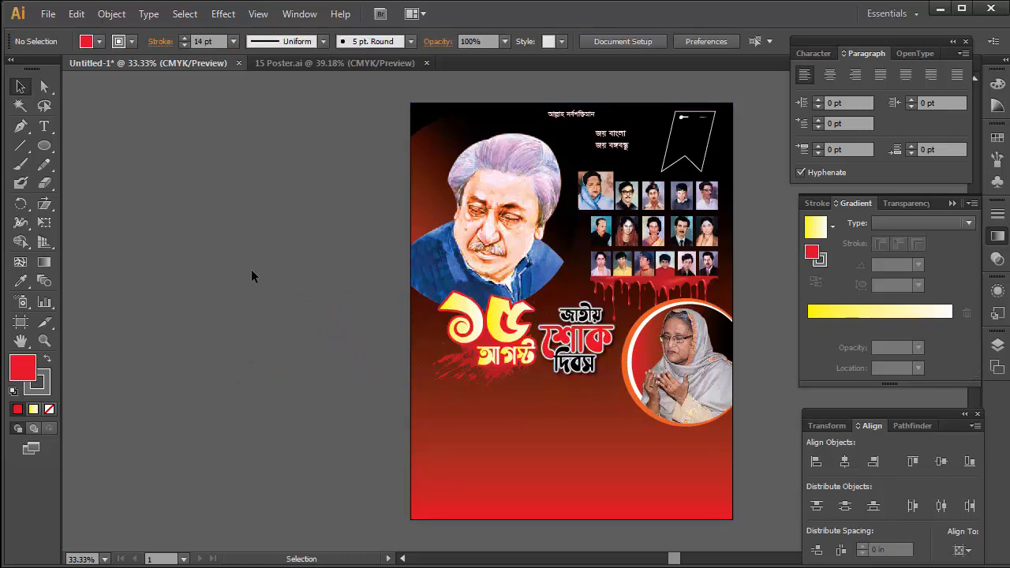
Step: Enlarge the title artwork proportionally to about 11.21 × 7.53 in
left_click(517, 394)
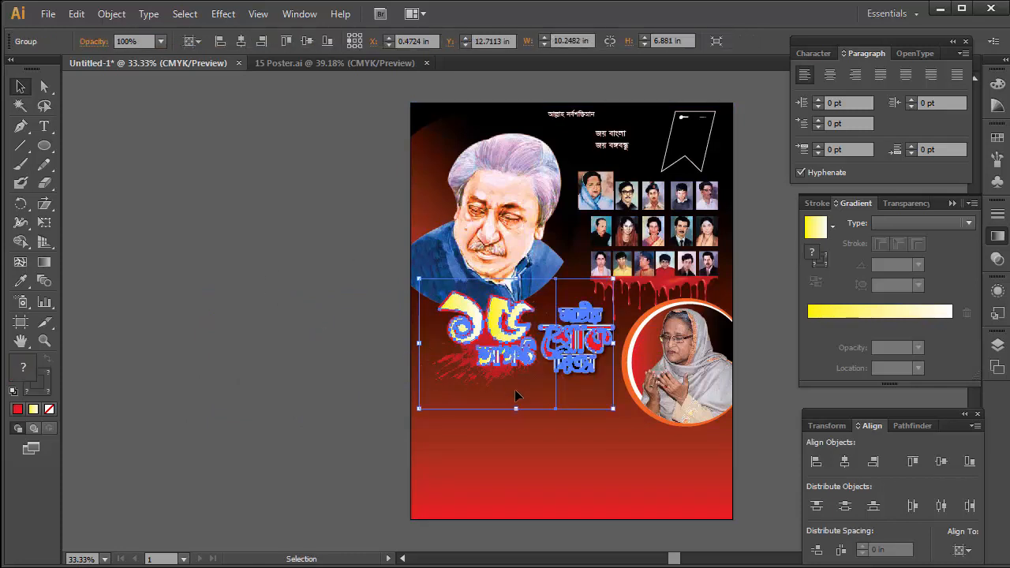
left_click_drag(516, 408, 517, 419)
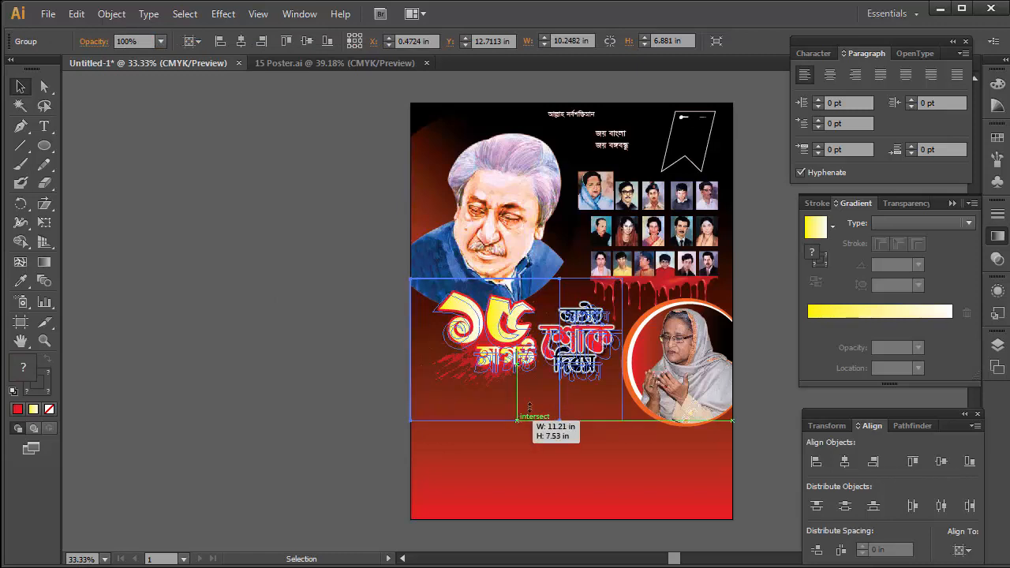
left_click(316, 306)
left_click(587, 289, "ctrl")
left_click_drag(501, 286, 584, 200)
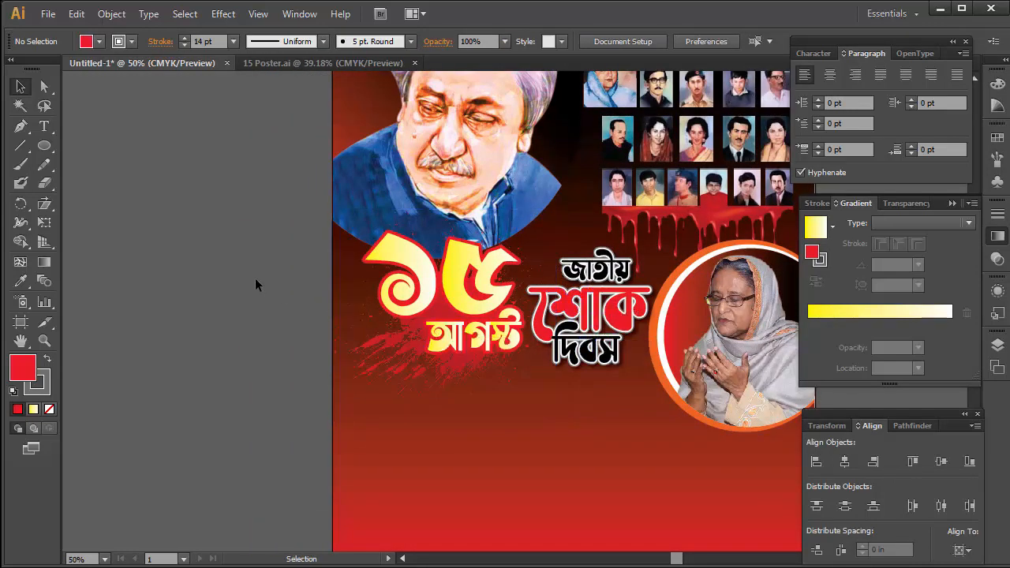
left_click(536, 277, "ctrl+alt")
left_click_drag(571, 301, 478, 296)
left_click_drag(560, 186, 568, 273)
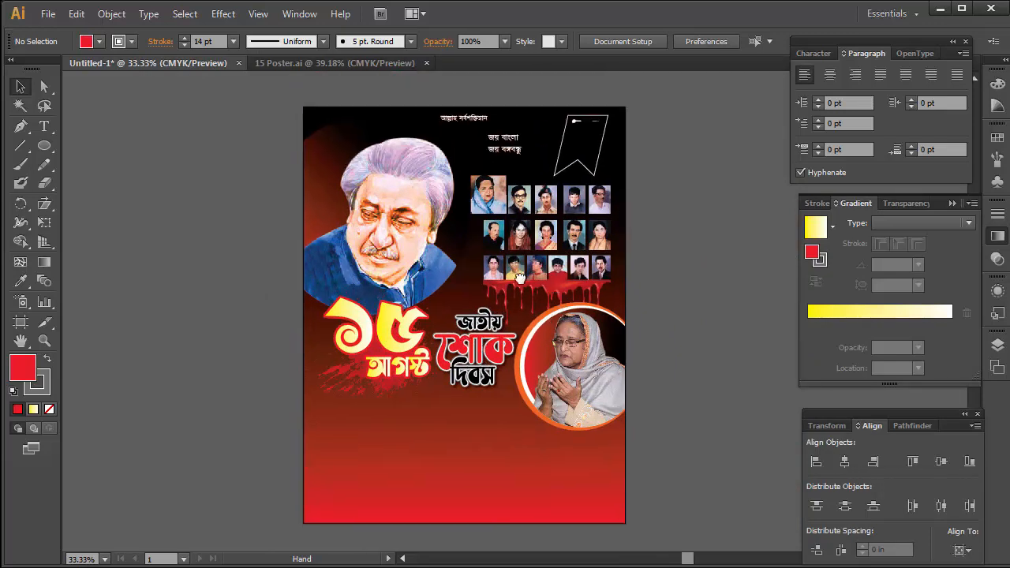
left_click(521, 290)
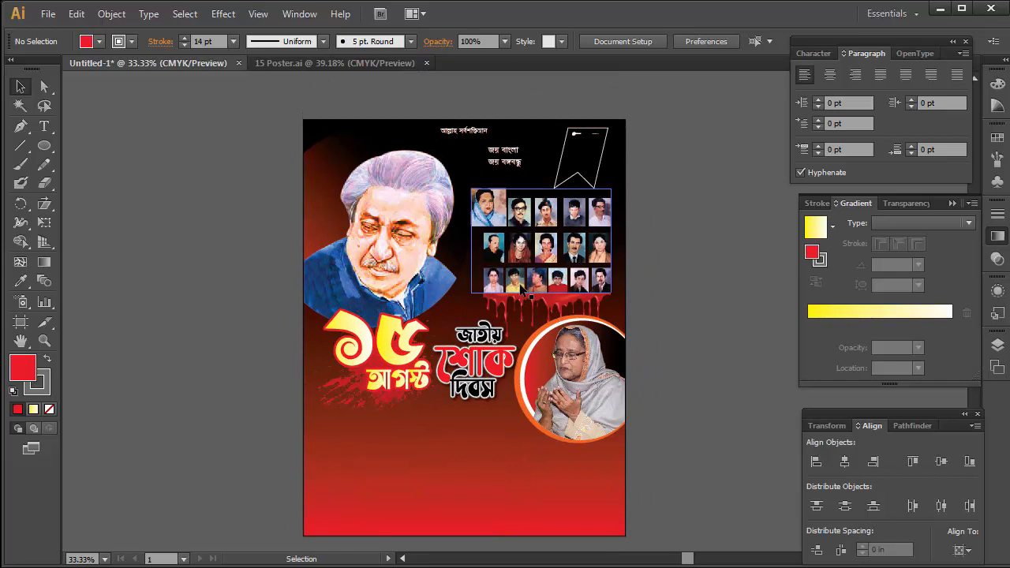
left_click(780, 241)
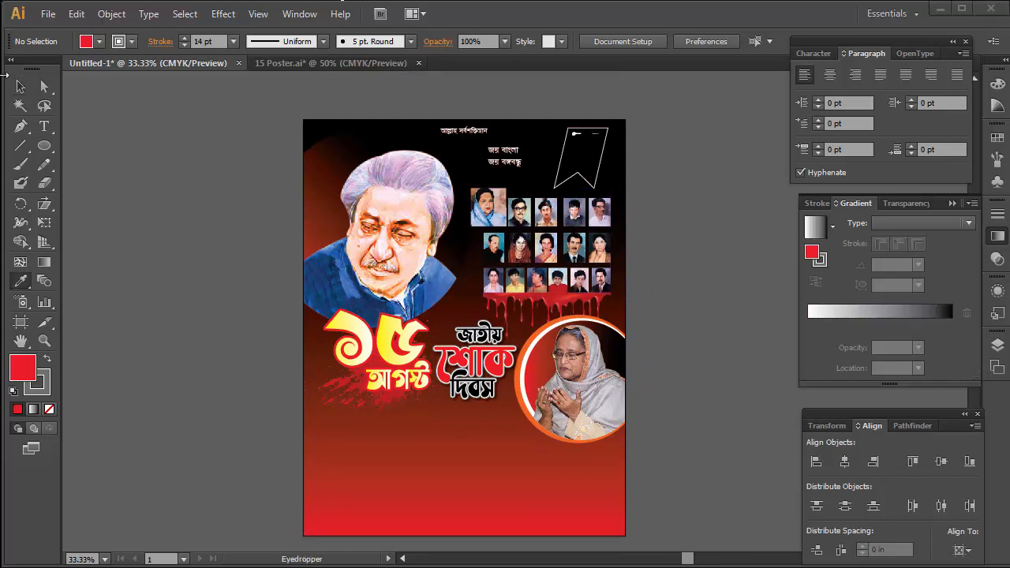
Step: Add the white centred SutonnyMJ Bold text জাতির জনক বঙ্গবন্ধু শেখ মুজিবুর রহমান ও তাঁর পরিবারের নিহত সকল শহীদদের প্রতি on three lines beside the poster
left_click(44, 127)
left_click(131, 370)
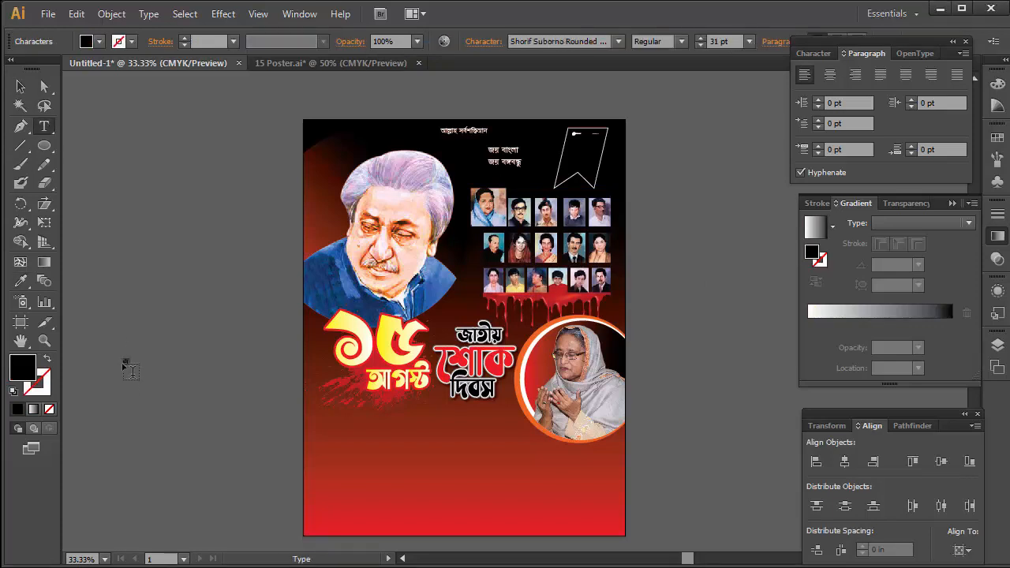
type("জাতির জনক বঙ্গবন্ধু শেখ মুজিবুর রহমান ও পরিবারের নিহত সকল শহীদদের প্রতি")
left_click(21, 87)
left_click(156, 359)
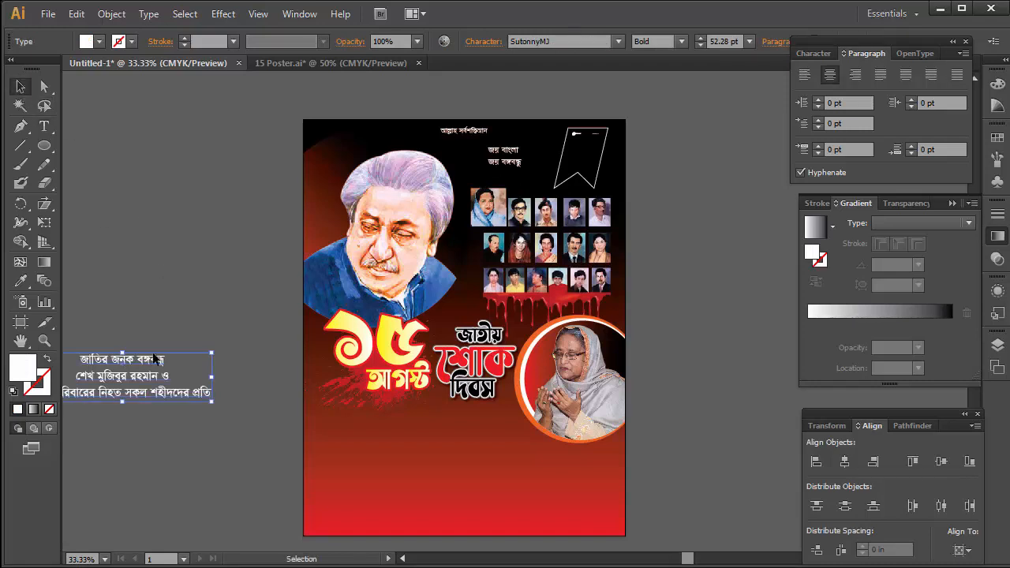
Step: Move the three-line tribute text onto the poster, just beneath the ১৫ আগস্ট title artwork
left_click(84, 302)
left_click_drag(115, 385, 416, 447)
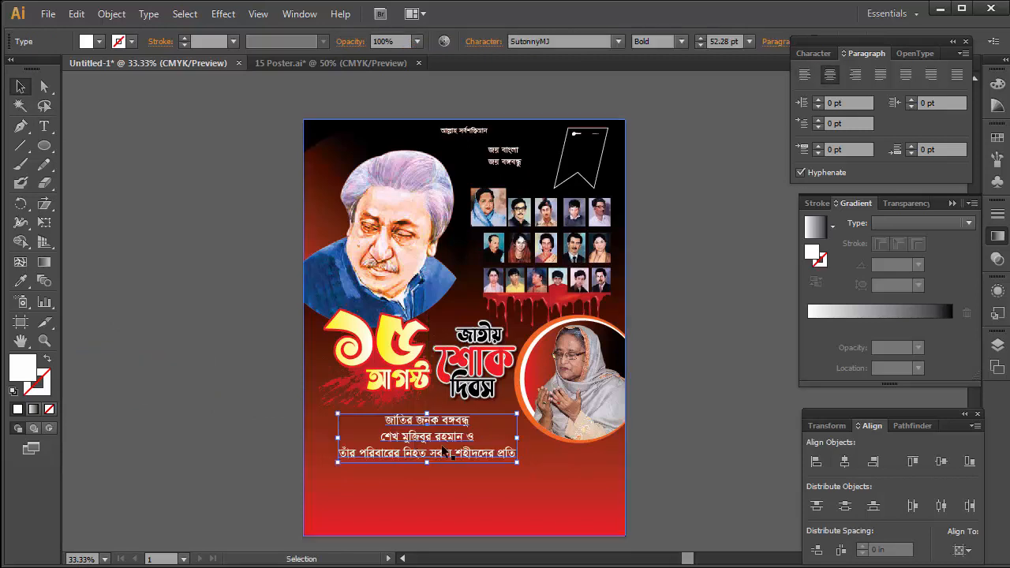
key("ctrl+plus")
key("ctrl+plus")
left_click_drag(396, 368, 415, 387)
Step: Increase the font size of the tribute text's second line, শেখ মুজিবুর রহমান ও, to 76 pt
double_click(359, 382)
left_click_drag(290, 379, 575, 363)
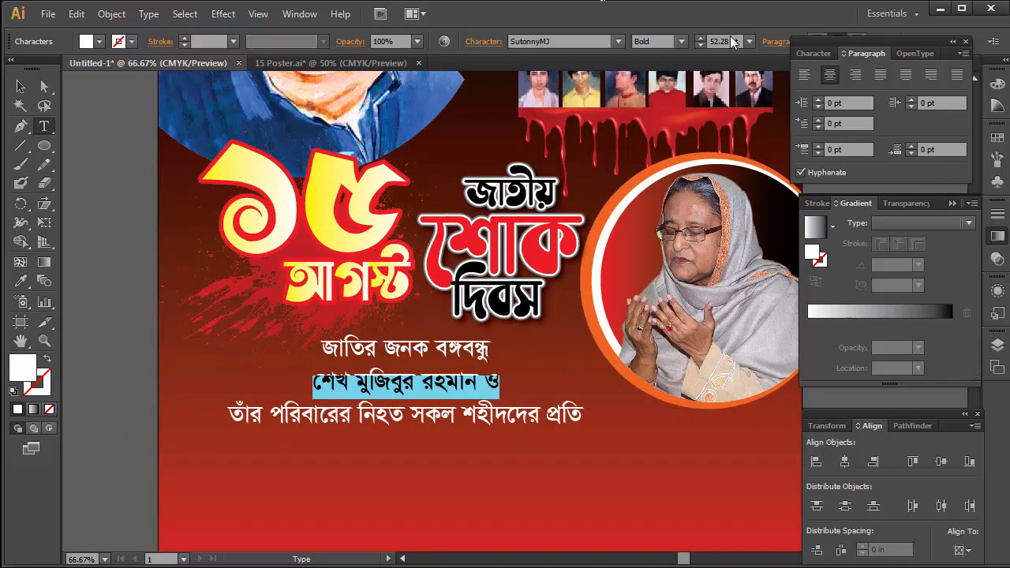
left_click(701, 38)
left_click(701, 38)
left_click(701, 38)
left_click(701, 38)
left_click(701, 38)
left_click(701, 38)
left_click(701, 38)
left_click(701, 38)
left_click(701, 38)
left_click(701, 38)
left_click(701, 38)
left_click(701, 38)
left_click(701, 38)
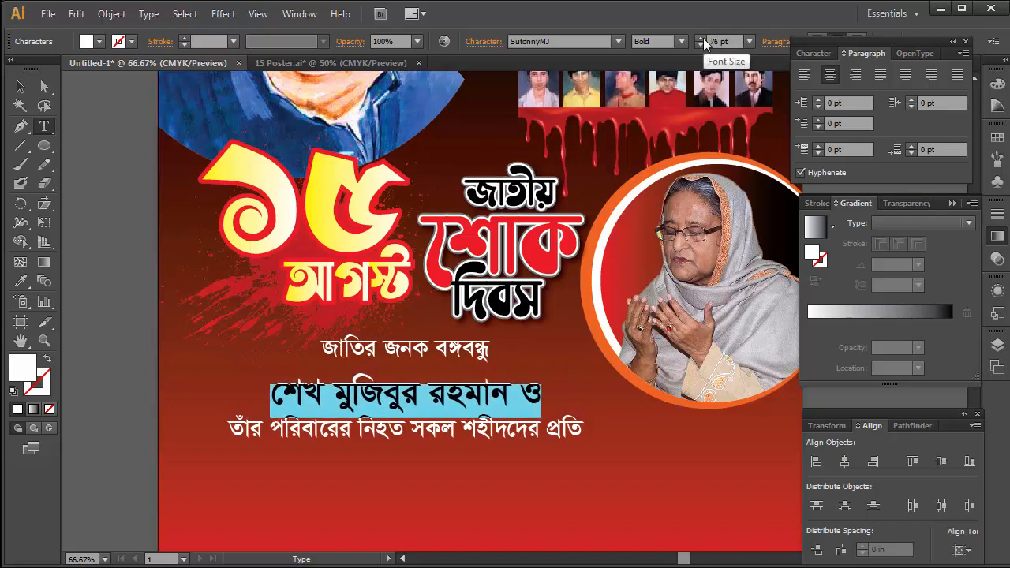
Step: Colour the second line, শেখ মুজিবুর রহমান ও, with CMYK Yellow
left_click(418, 400)
left_click_drag(279, 402, 545, 400)
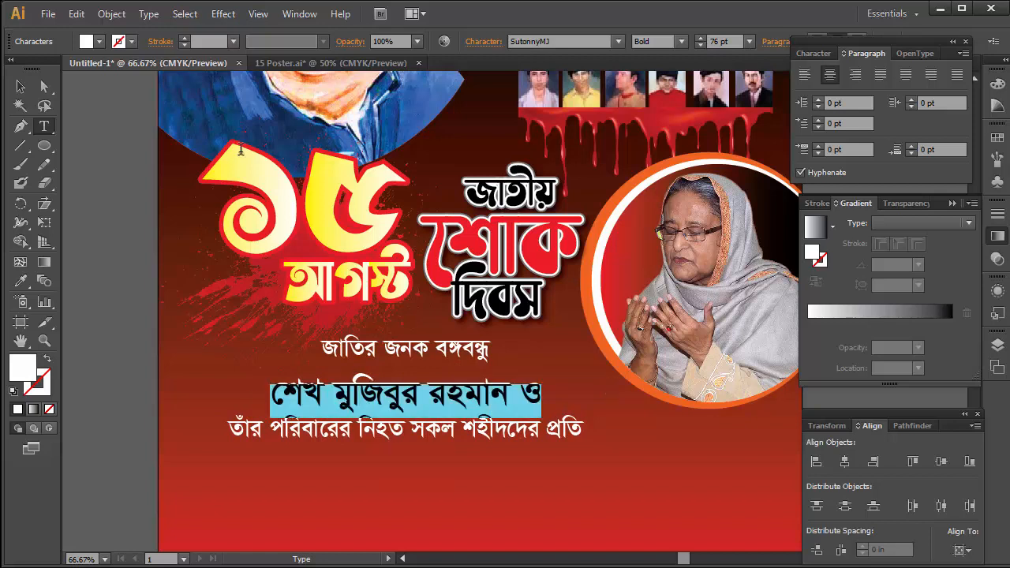
left_click(99, 42)
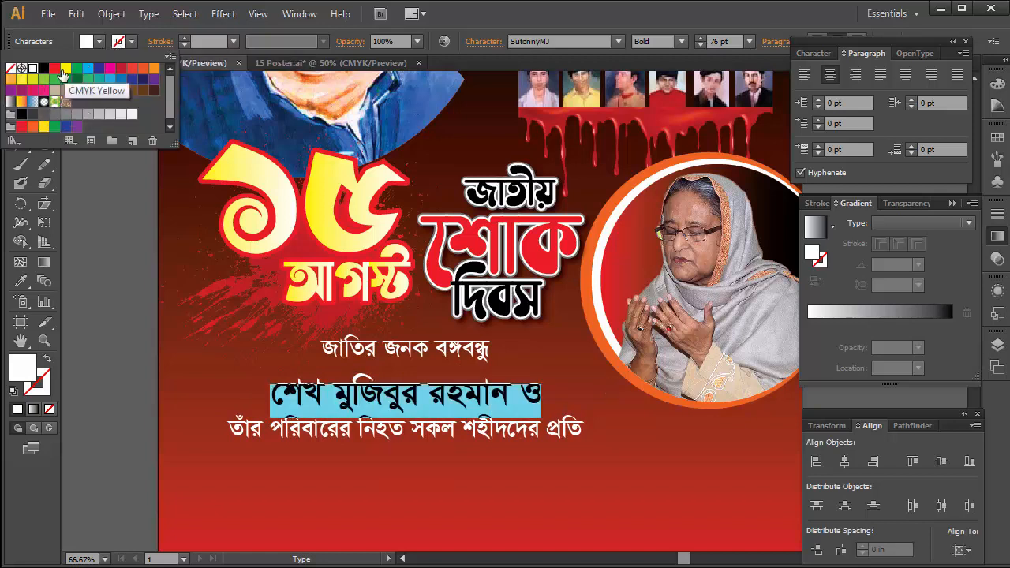
left_click(63, 75)
left_click(402, 401)
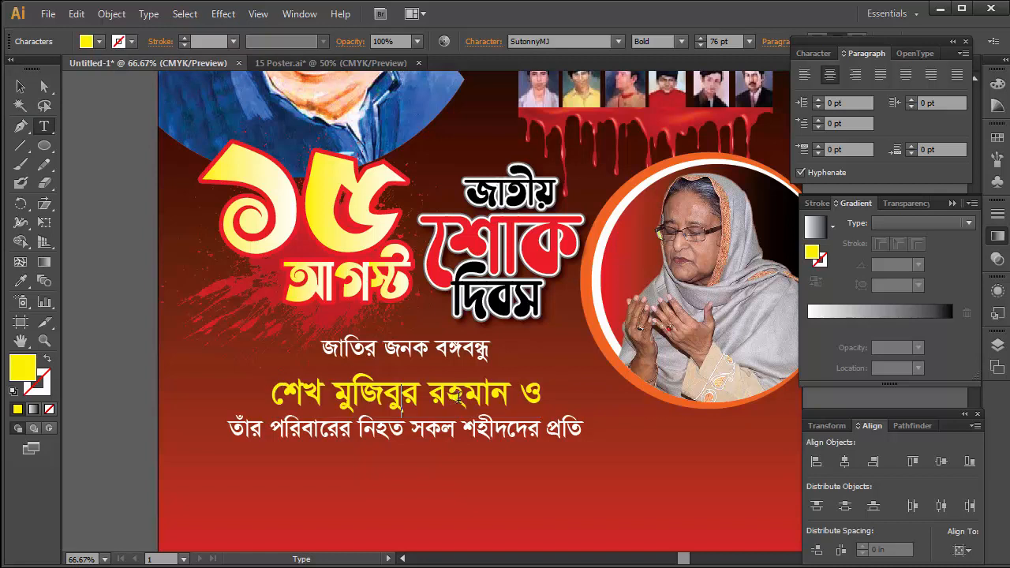
Step: Shift the whole tribute text block slightly to the right beneath the title
left_click(20, 86)
left_click(448, 410)
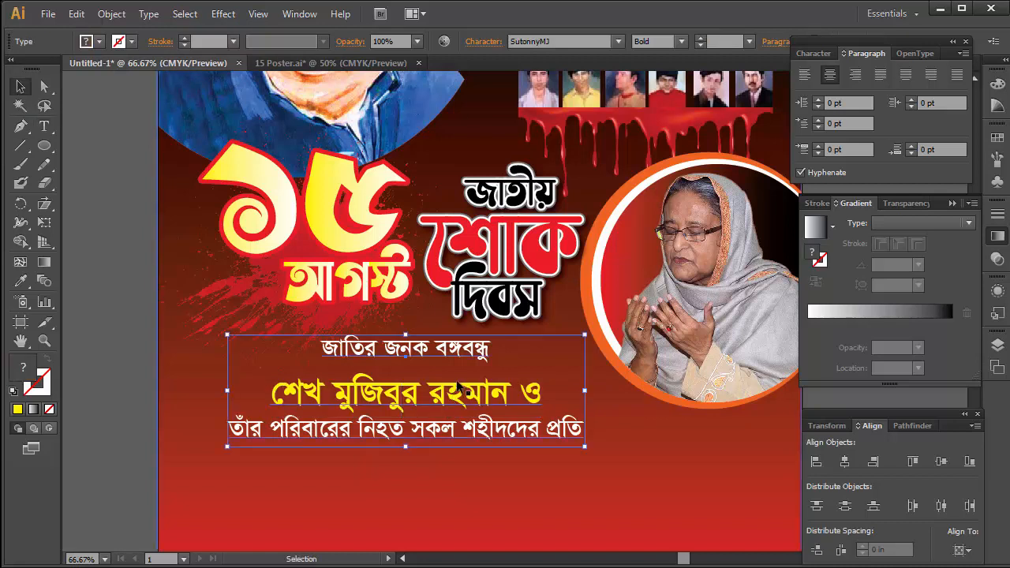
left_click_drag(441, 393, 447, 394)
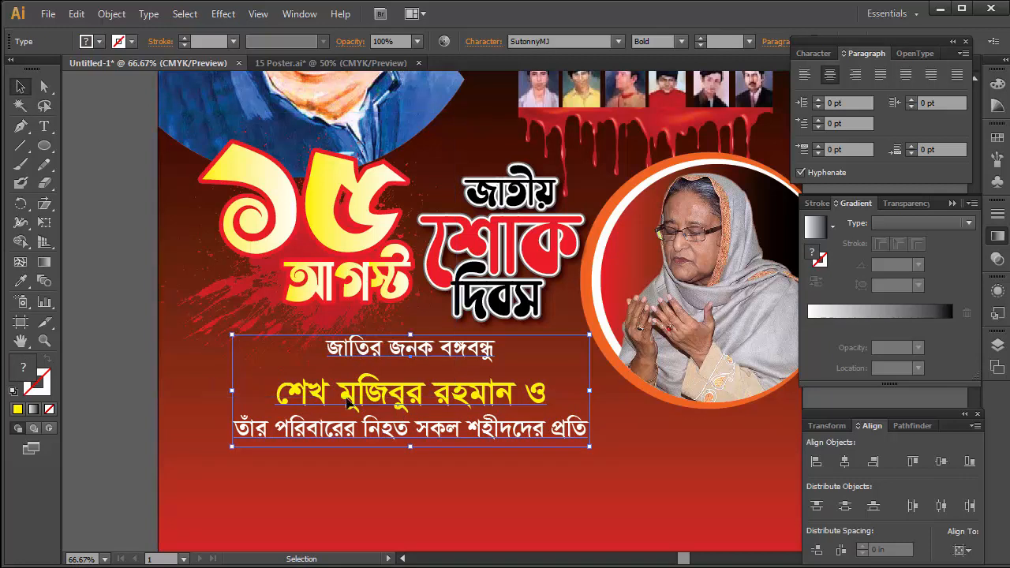
Step: Add a separate one-word text object, শ্রদ্ধাঞ্জলী, on the pasteboard beside the poster
left_click(101, 309)
left_click(624, 377, "ctrl+alt")
left_click_drag(552, 373, 509, 377)
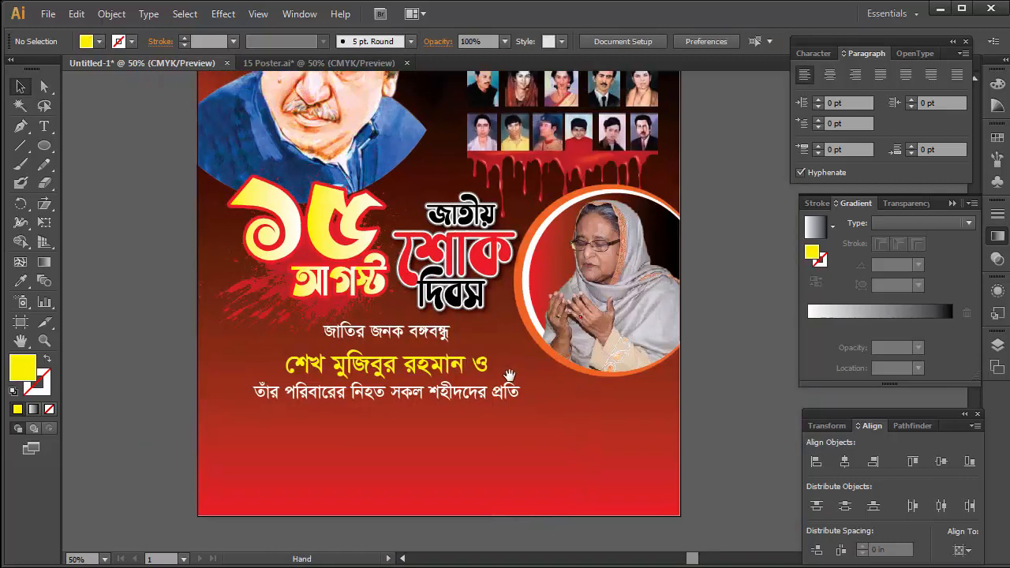
left_click(385, 371)
left_click_drag(431, 368, 426, 306)
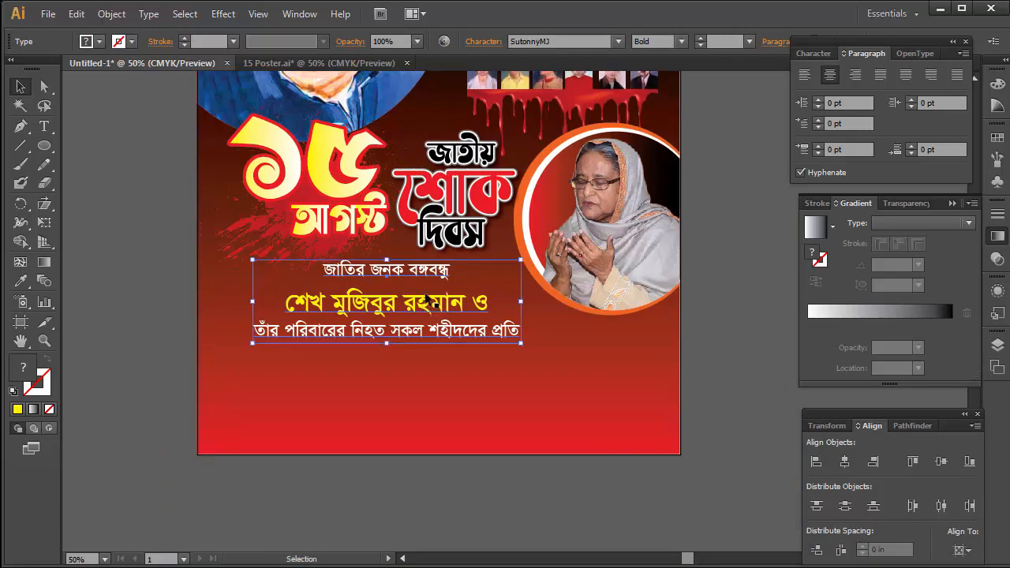
left_click(44, 126)
left_click(97, 331)
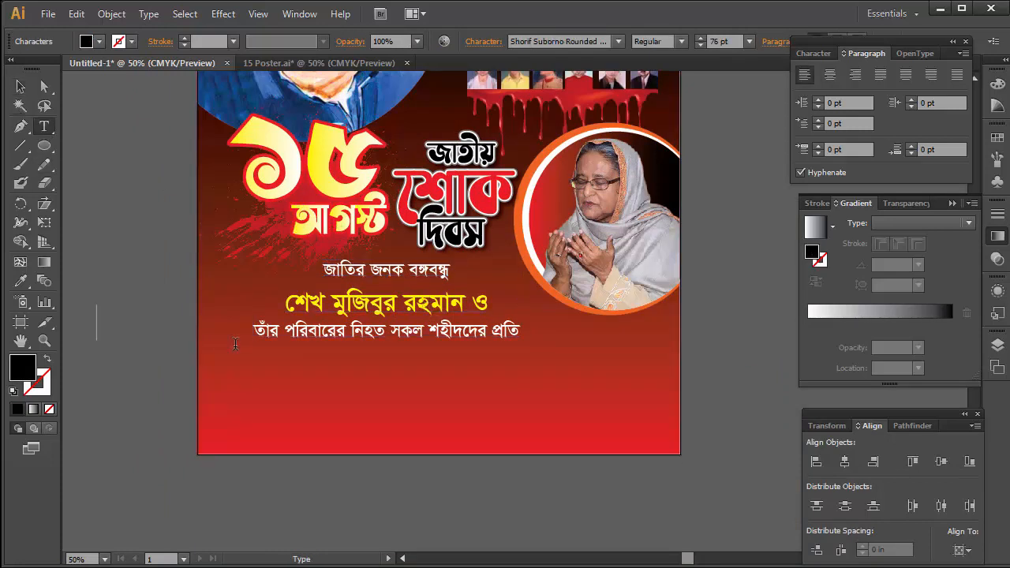
type("শ্রদ্ধা")
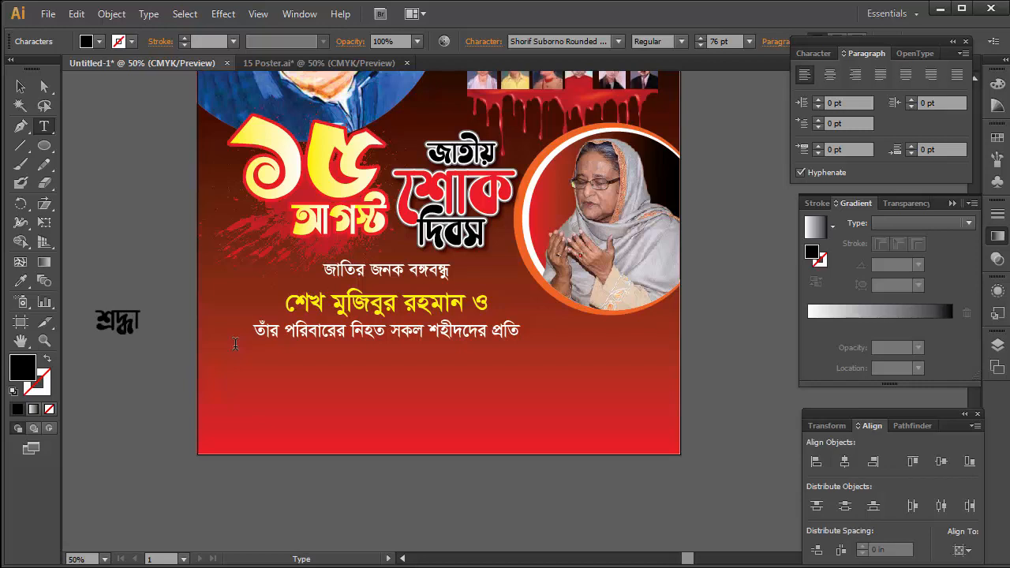
type("ঞ্জলী")
left_click(23, 85)
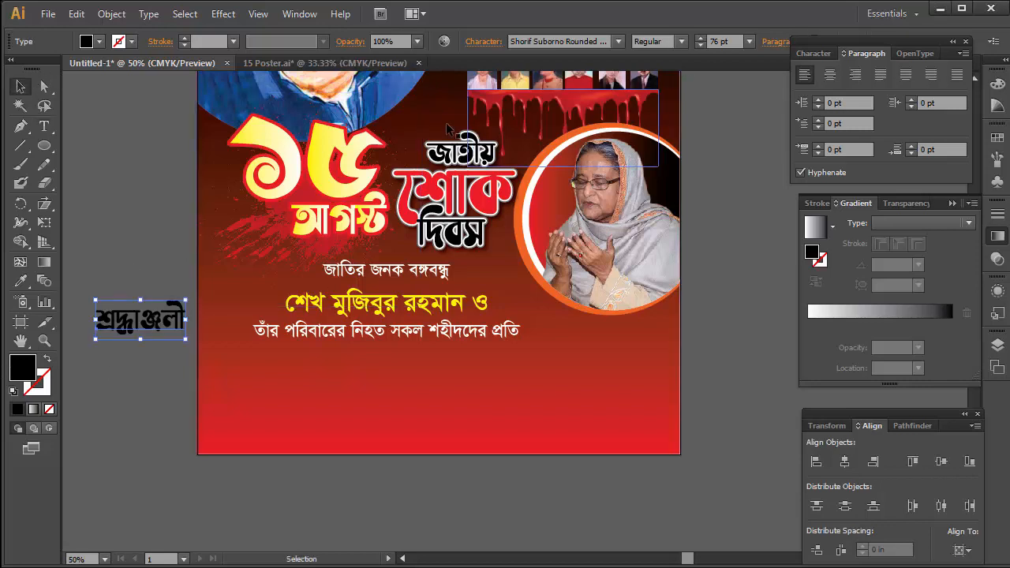
Step: Set the font of the শ্রদ্ধাঞ্জলী text to Li Azad Feni ANSI V2
left_click(537, 41)
left_click(537, 41)
type("NSI V1")
left_click(537, 41)
type("Li")
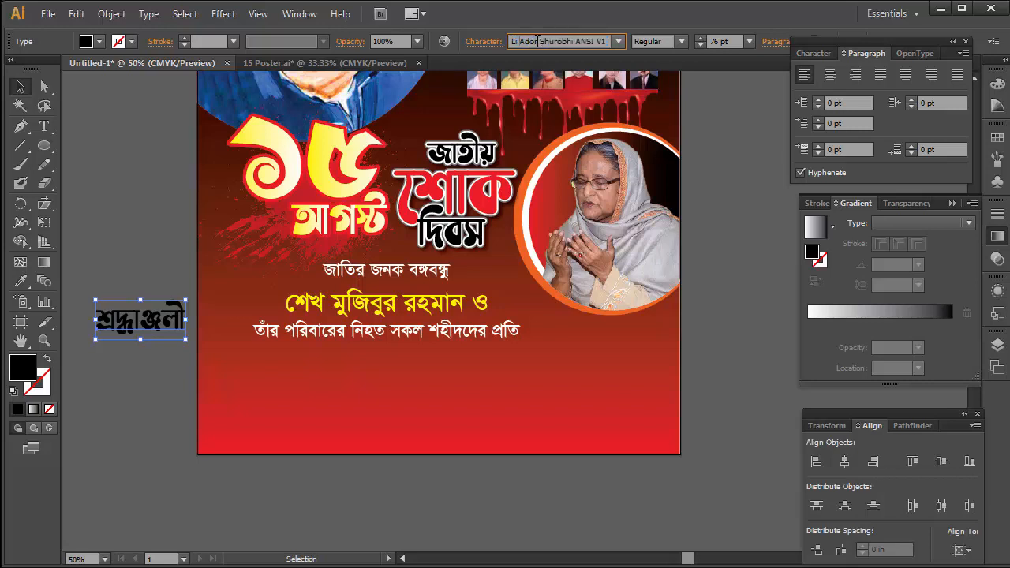
type(" Az")
key("Return")
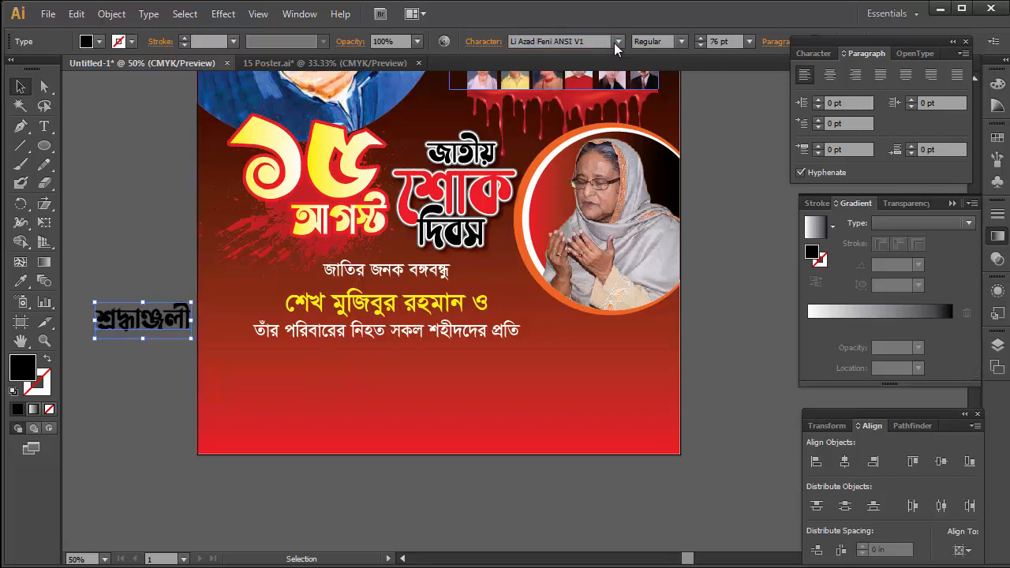
left_click(618, 41)
left_click(588, 129)
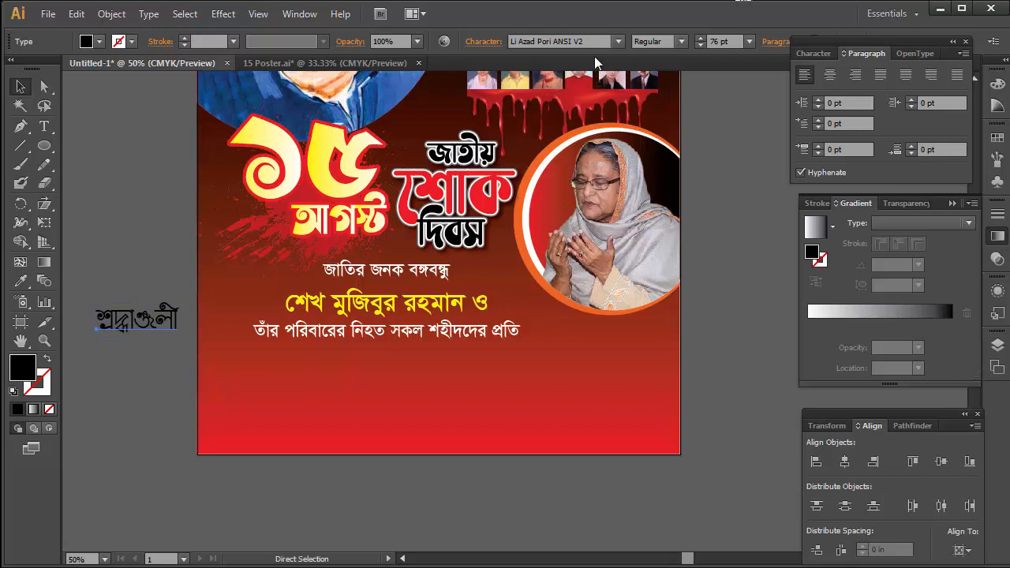
left_click(620, 41)
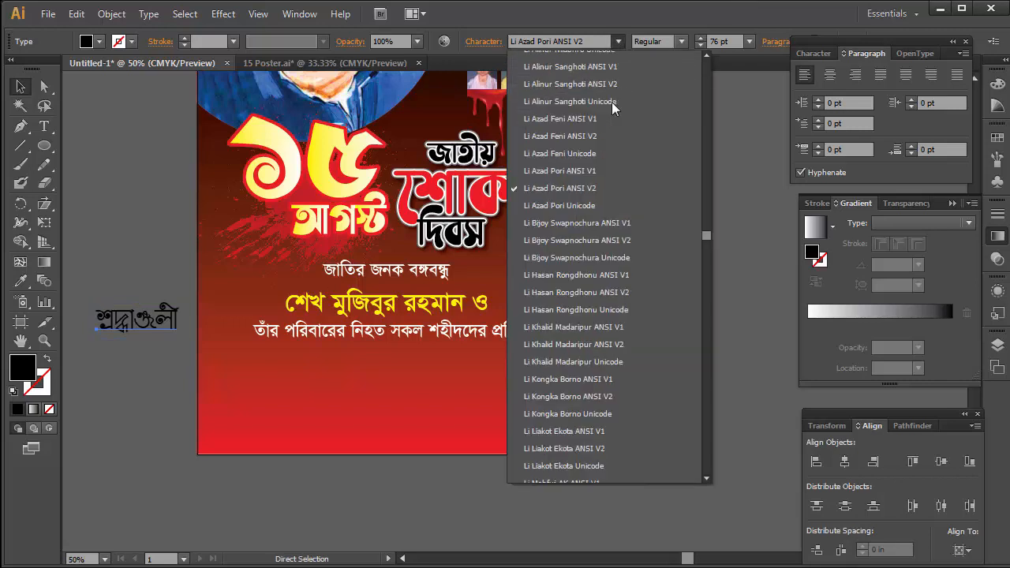
left_click(587, 136)
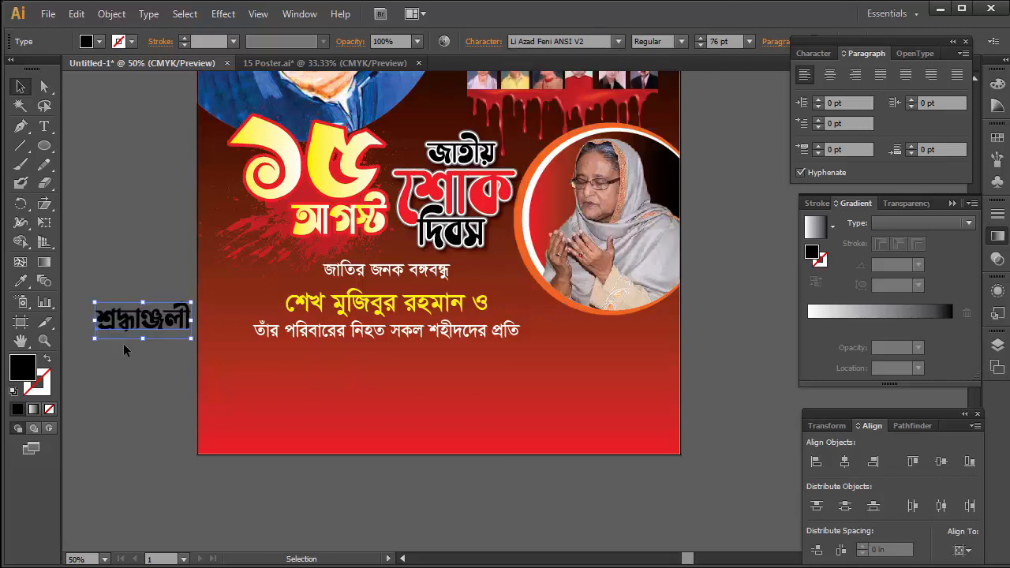
Step: Enlarge the শ্রদ্ধাঞ্জলী text to about 171 pt and place it on the poster beneath the three-line tribute text
left_click_drag(189, 339, 313, 383)
left_click_drag(204, 321, 375, 367)
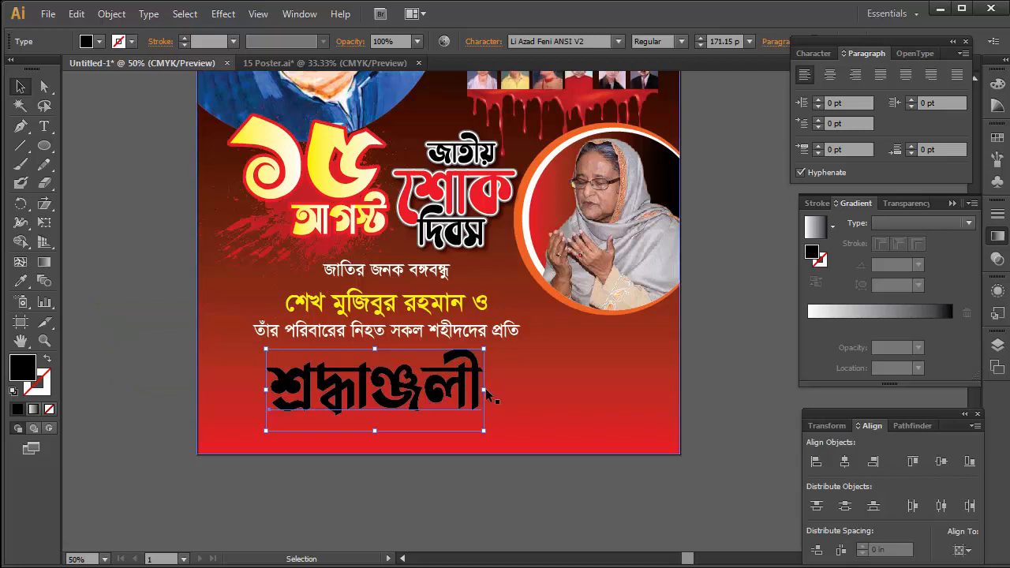
left_click(714, 350)
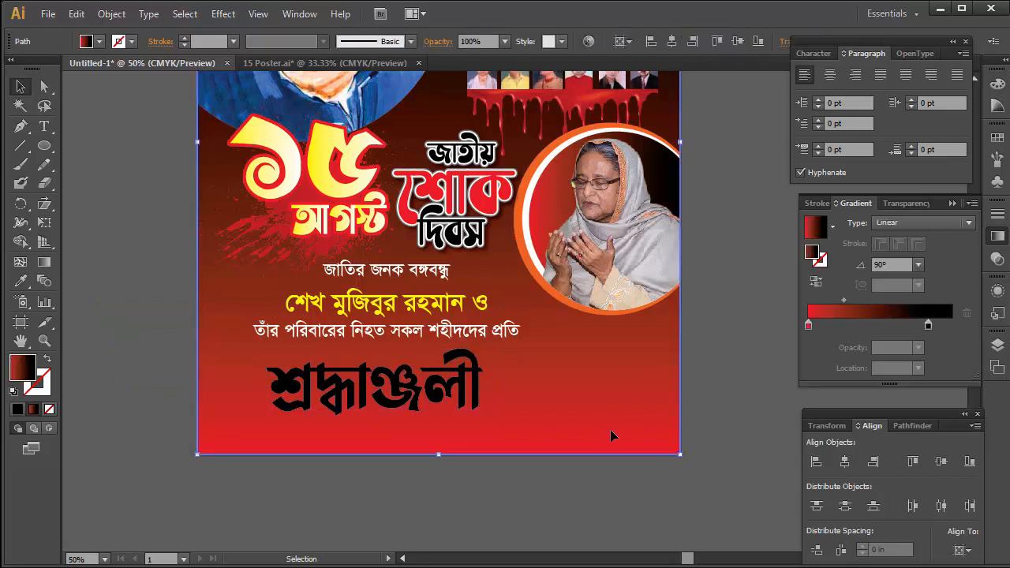
Step: Move the tribute text block and the শ্রদ্ধাঞ্জলী word together to the right, leaving the title artwork in place
key("ctrl+plus")
key("Tab")
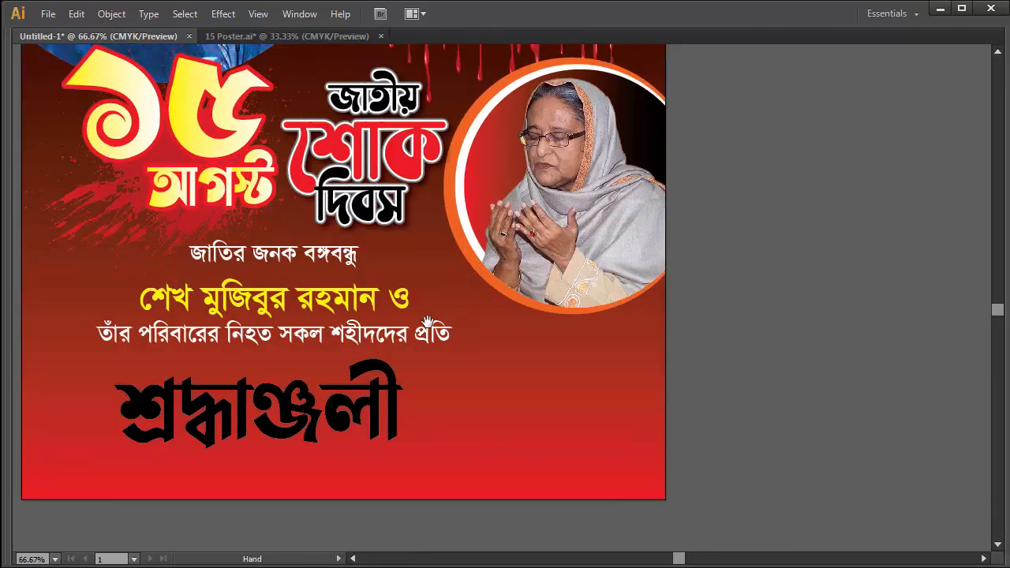
left_click_drag(466, 482, 437, 217)
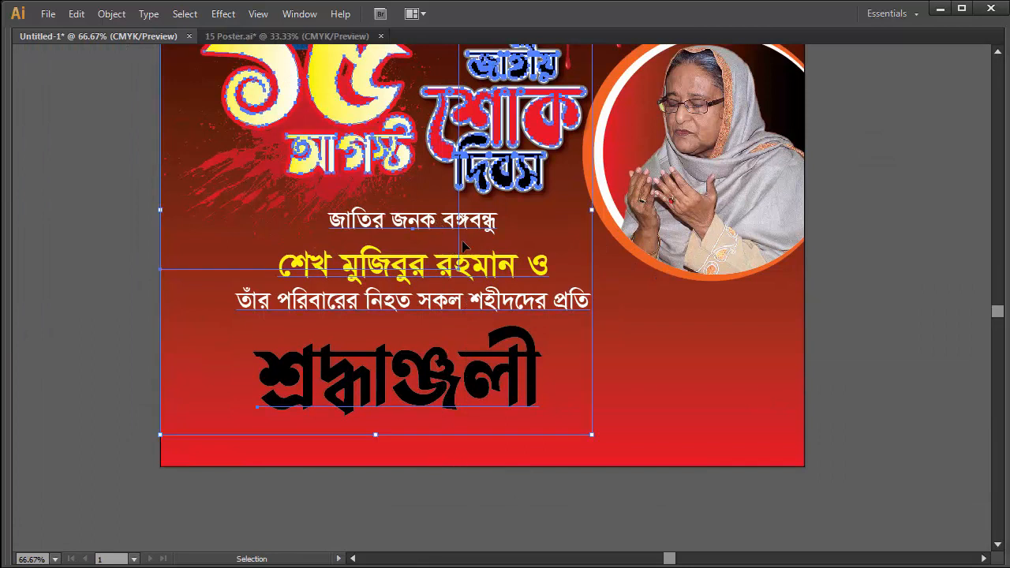
left_click(507, 147, "shift")
left_click_drag(457, 260, 474, 272)
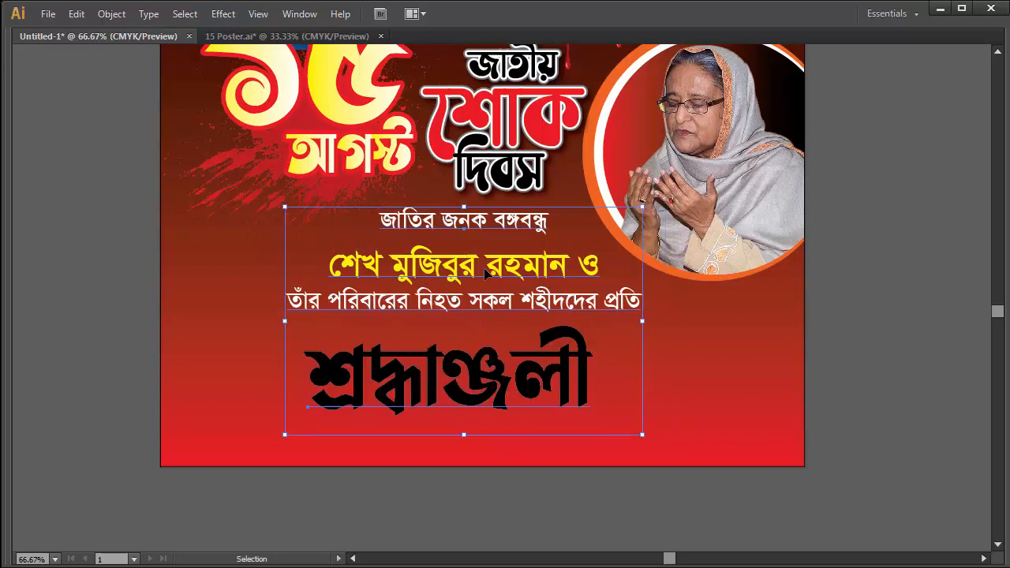
Step: Shrink the শ্রদ্ধাঞ্জলী word to about 152 pt and position it just under the tribute text's third line
left_click(497, 378)
left_click_drag(496, 378, 508, 371)
left_click_drag(606, 376, 593, 376)
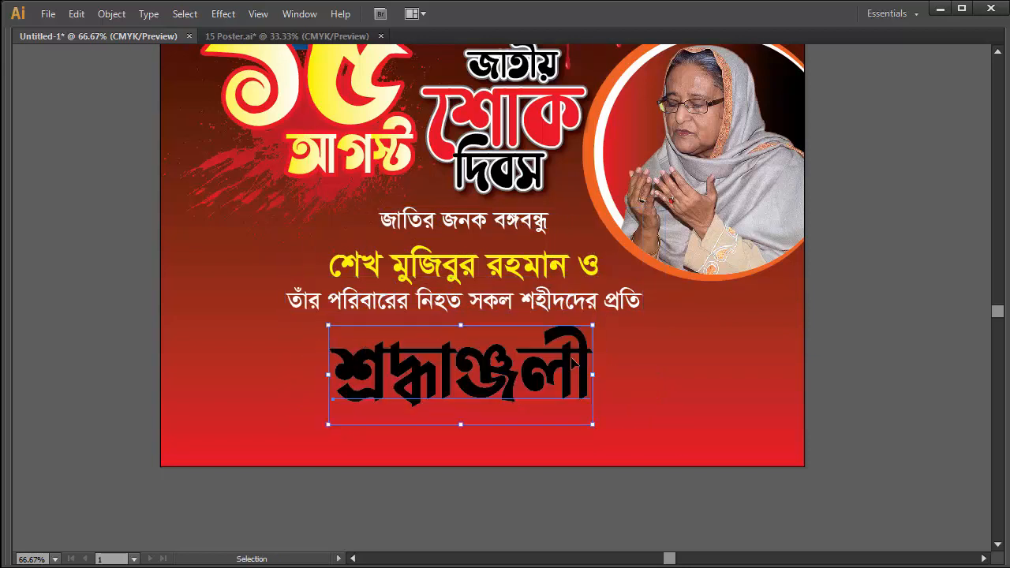
left_click(693, 339)
key("ctrl+minus")
left_click(481, 238)
left_click_drag(385, 317, 400, 300)
left_click(690, 224)
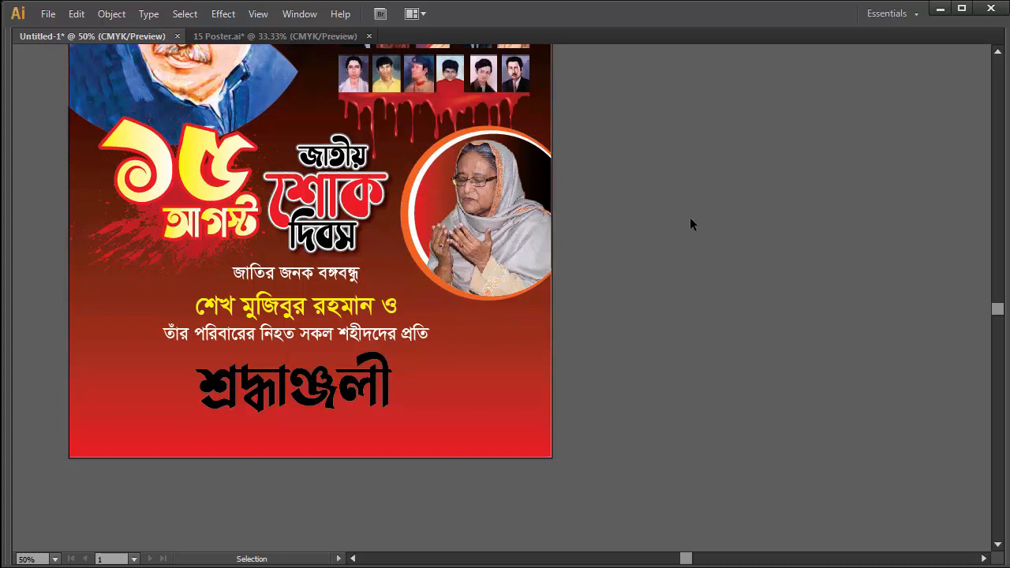
Step: Shift the tribute text and the শ্রদ্ধাঞ্জলী word slightly right so they sit near the poster's horizontal centre
left_click_drag(314, 373, 289, 305)
left_click(599, 320)
left_click(345, 309)
left_click(349, 396)
left_click_drag(386, 469, 345, 314)
left_click(565, 360)
key("z")
left_click(415, 341)
key("v")
left_click_drag(458, 368, 461, 365)
left_click_drag(374, 407, 377, 406)
left_click(754, 355)
left_click(437, 301, "ctrl+alt")
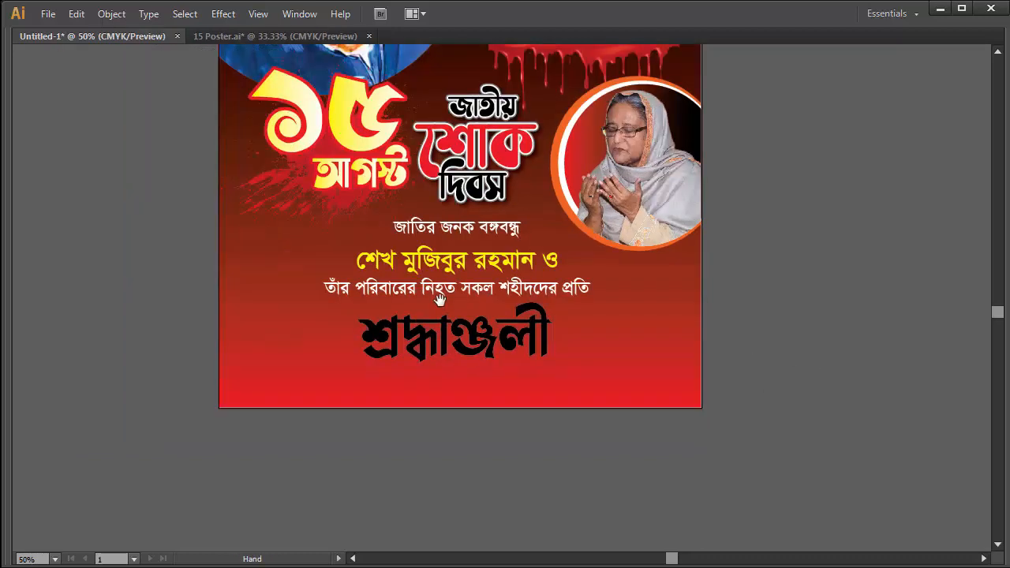
Step: Fill the শ্রদ্ধাঞ্জলী word with CMYK Yellow
left_click_drag(440, 300, 401, 383)
left_click(459, 416)
key("Tab")
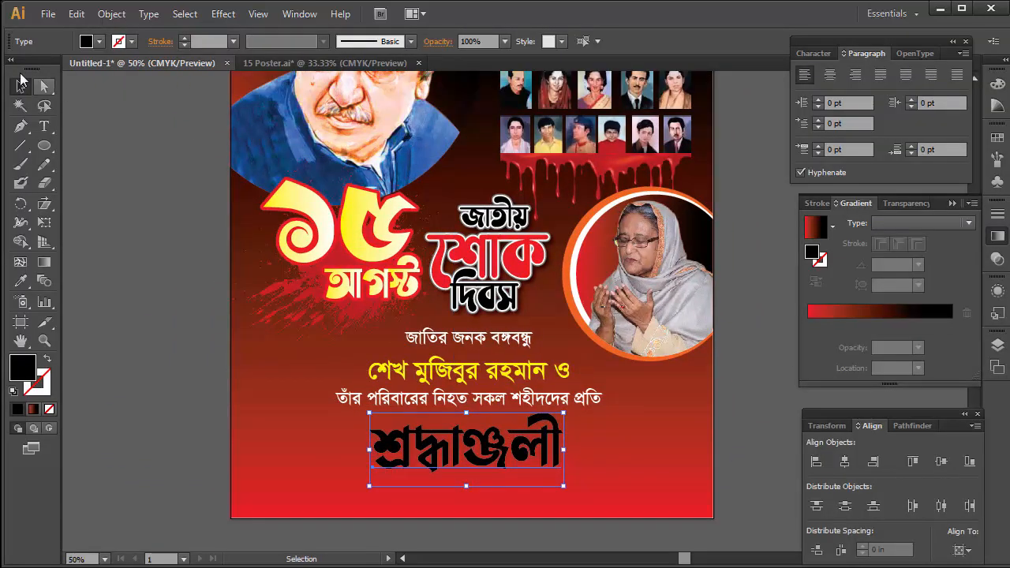
left_click(98, 42)
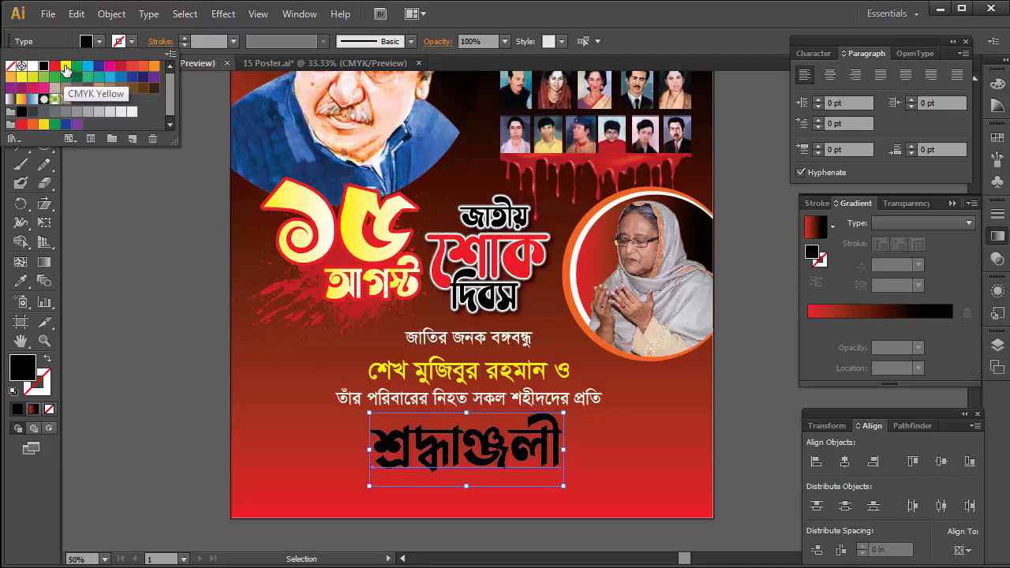
left_click(65, 70)
Step: Paste a copy of শ্রদ্ধাঞ্জলী behind the original and give it a black fill and a 13 pt black stroke
key("ctrl")
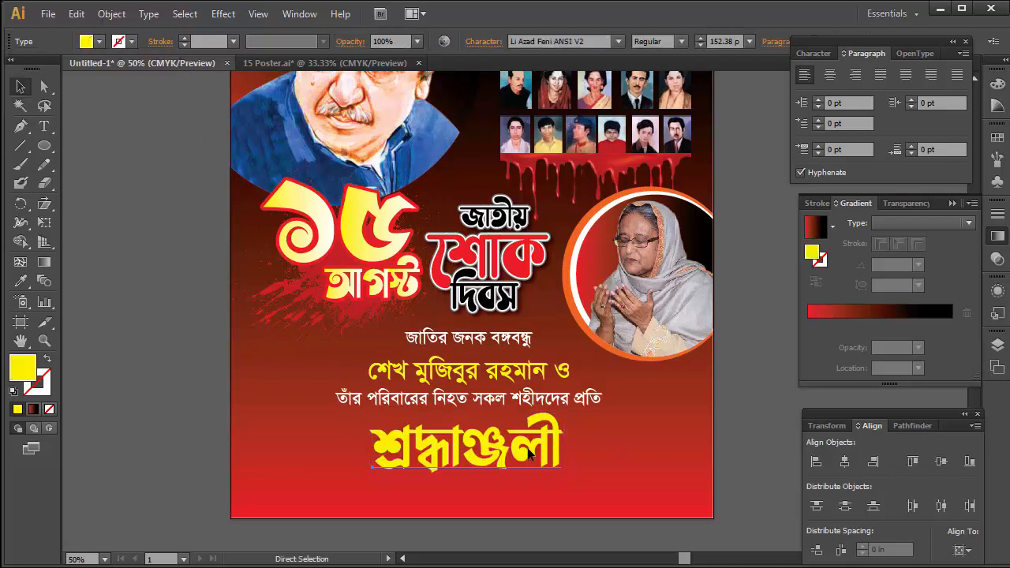
key("ctrl+b")
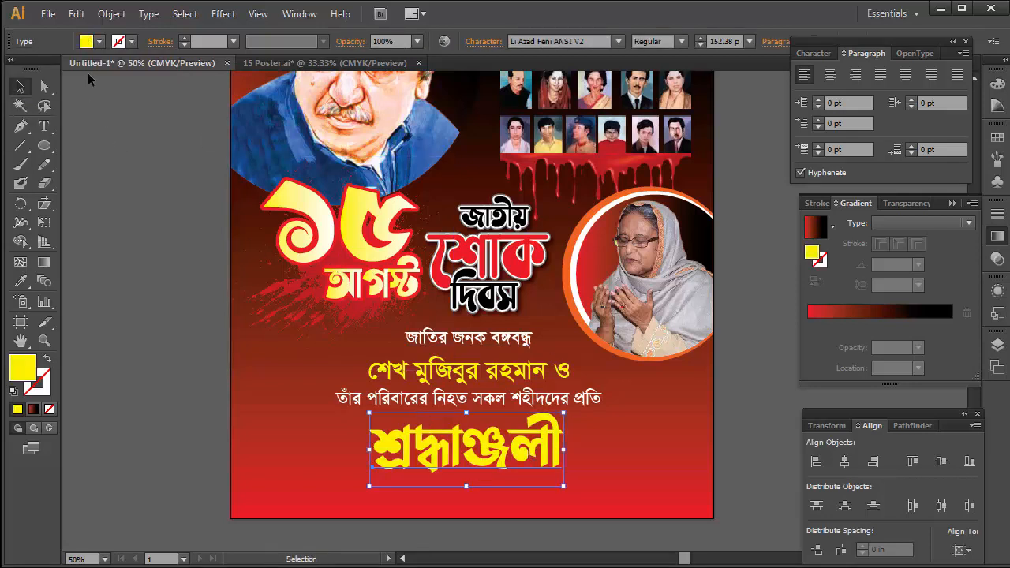
left_click(99, 42)
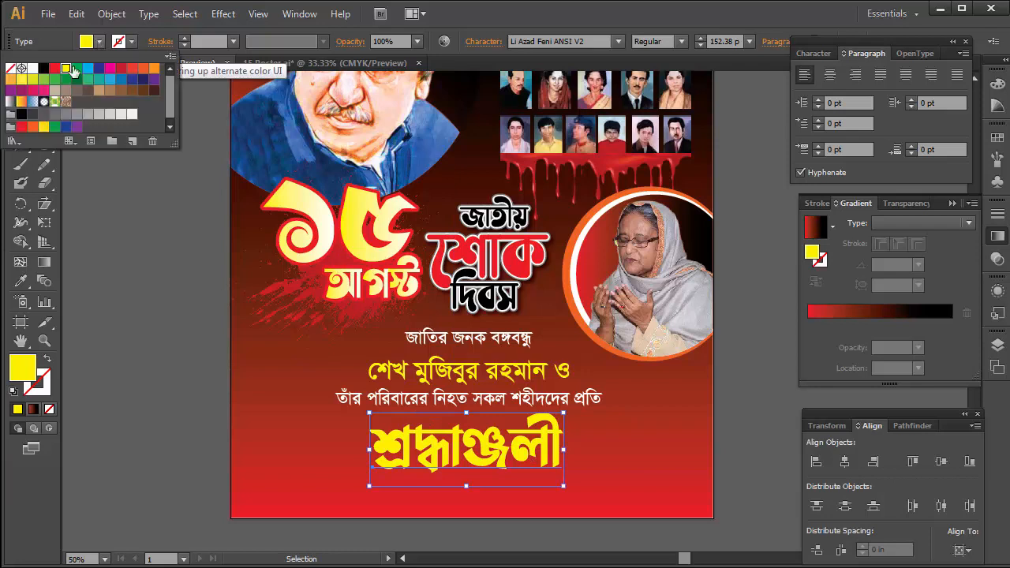
left_click(45, 68)
left_click(131, 42)
left_click(44, 68)
left_click(186, 44)
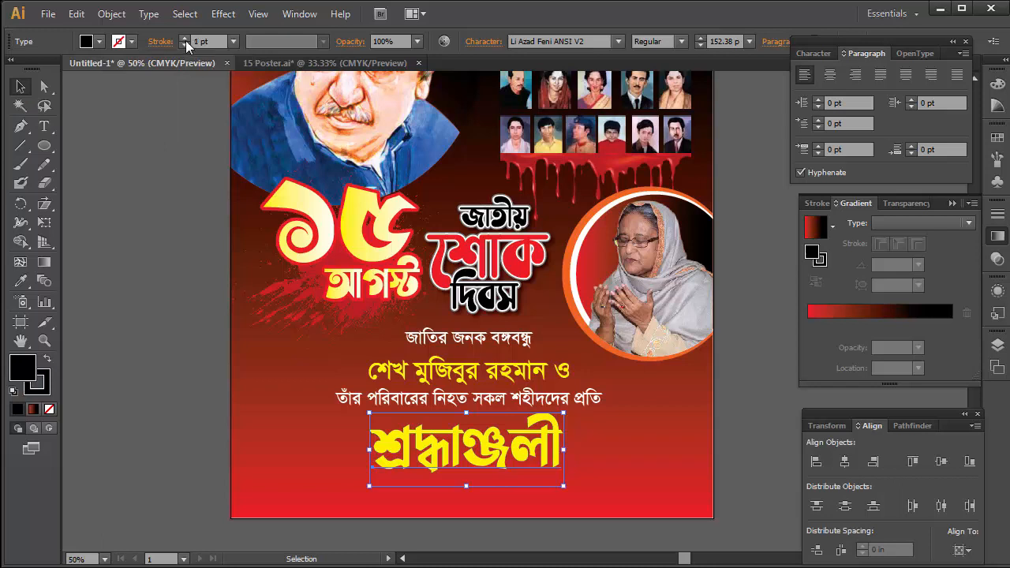
left_click(186, 40)
left_click(185, 40)
left_click(185, 40)
left_click(186, 40)
left_click(185, 41)
Step: Apply a Multiply drop shadow to the black copy: 75% opacity, 0.1 in X and Y offsets, 0.07 in blur, black
left_click(227, 16)
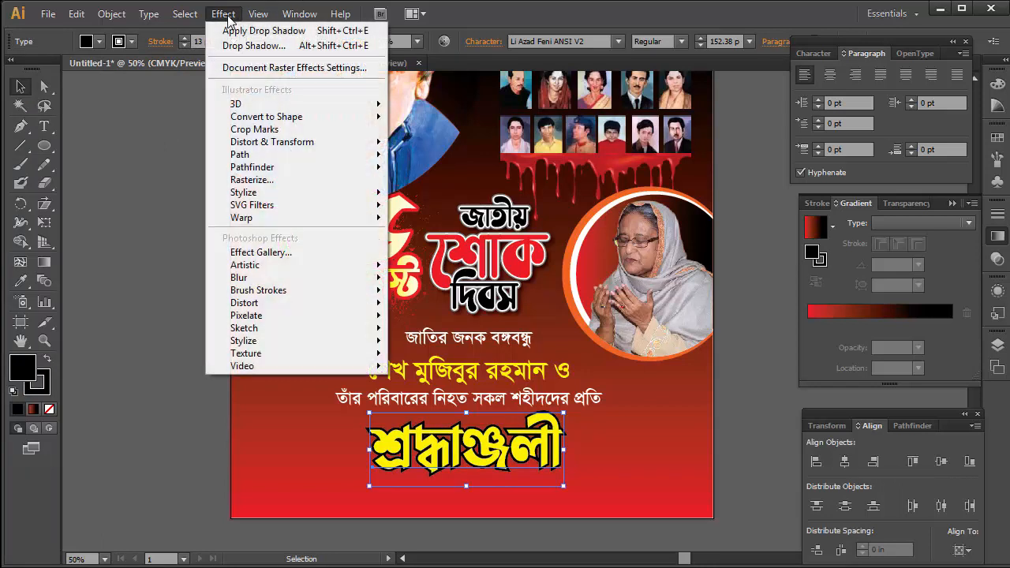
mouse_move(278, 193)
left_click(442, 197)
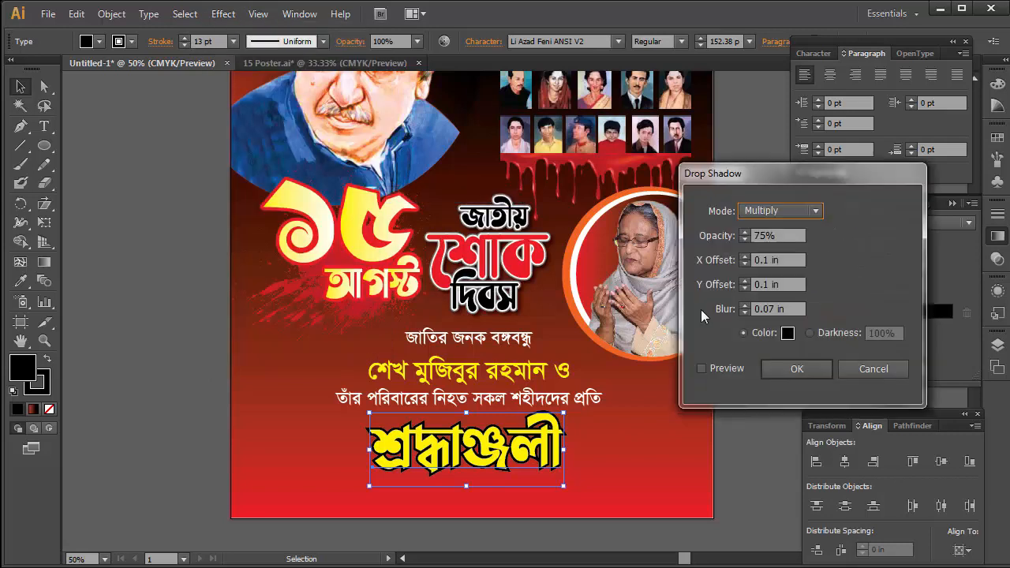
left_click(700, 368)
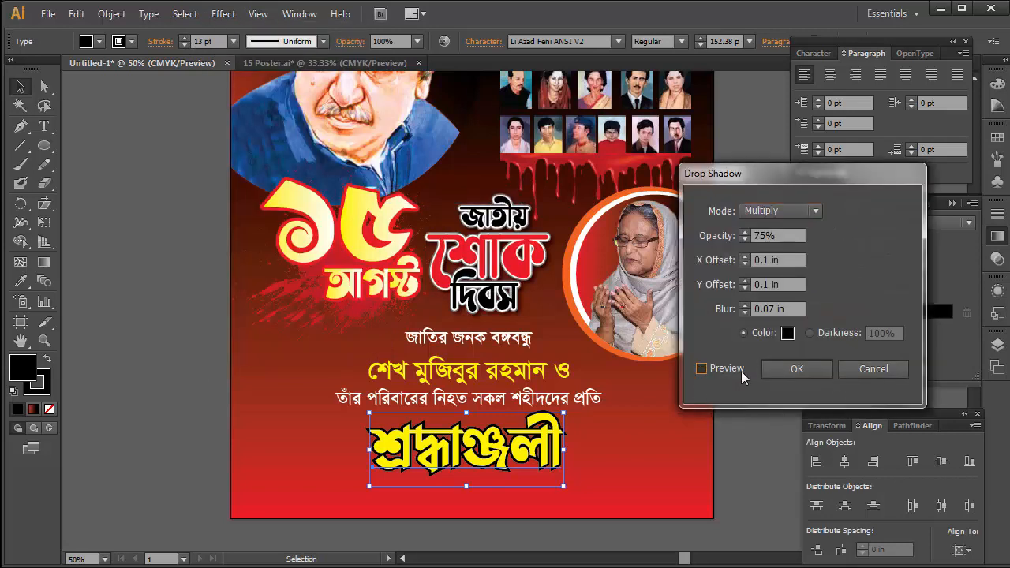
left_click(796, 368)
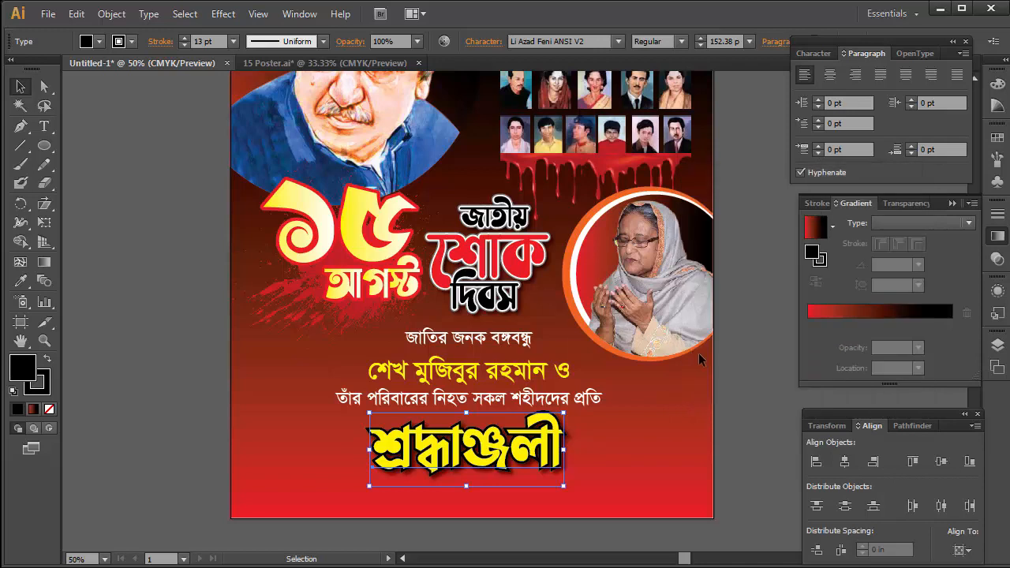
left_click(736, 287)
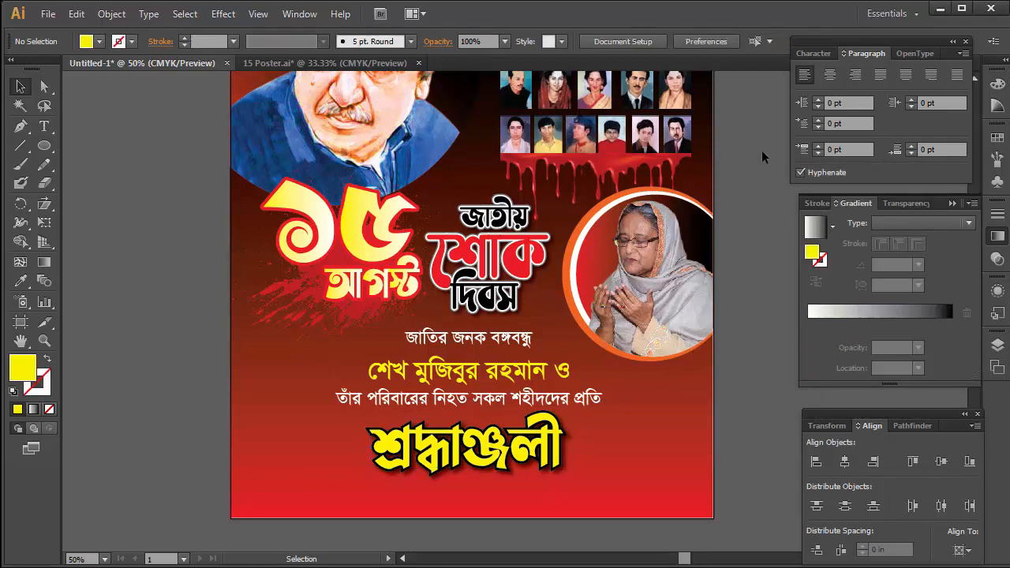
Step: Reduce the leading of the tribute text's second line, শেখ মুজিবুর রহমান ও, to 76 pt
key("t")
left_click_drag(365, 369, 619, 368)
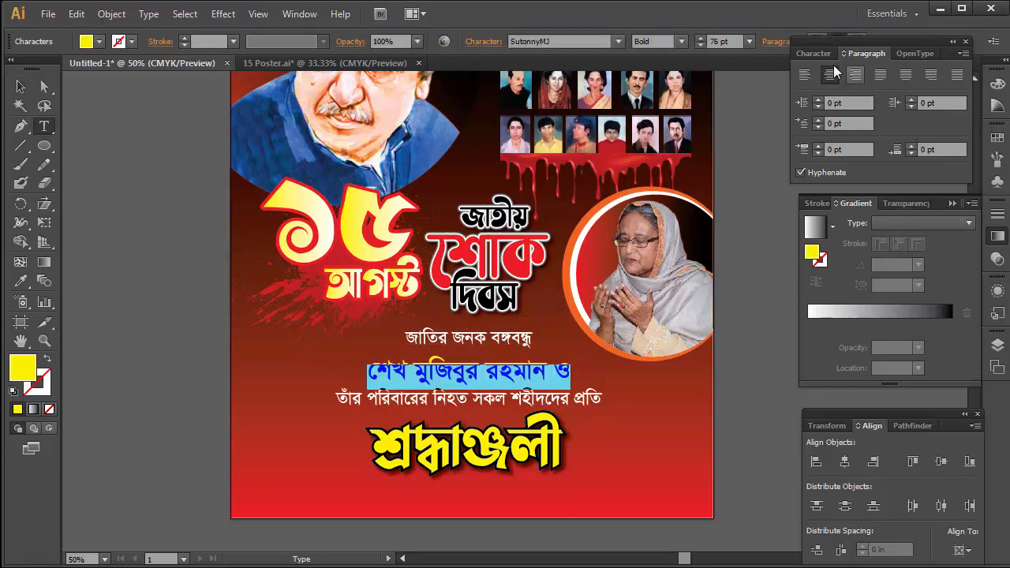
left_click(816, 52)
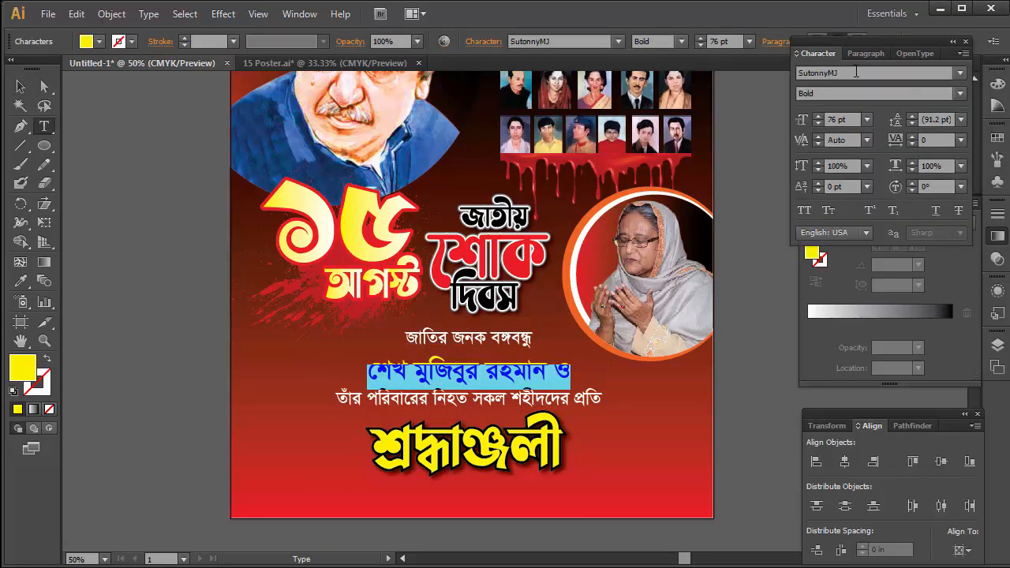
left_click(912, 122)
left_click(912, 122)
left_click(912, 122)
left_click(912, 122)
left_click(912, 123)
left_click(912, 122)
left_click(912, 122)
left_click(912, 122)
left_click(912, 122)
left_click(912, 123)
left_click(912, 122)
left_click(912, 123)
left_click(912, 122)
left_click(912, 123)
left_click(911, 122)
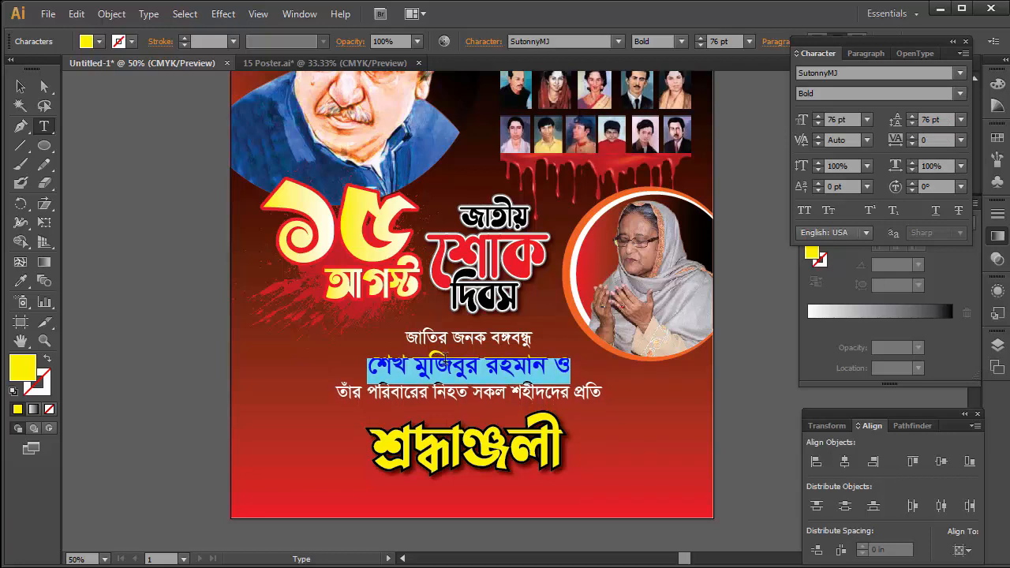
left_click(446, 362)
Step: Move both layers of the শ্রদ্ধাঞ্জলী word slightly up, closer to the tribute text's third line
left_click(21, 87)
left_click_drag(627, 492, 493, 438)
key("Up")
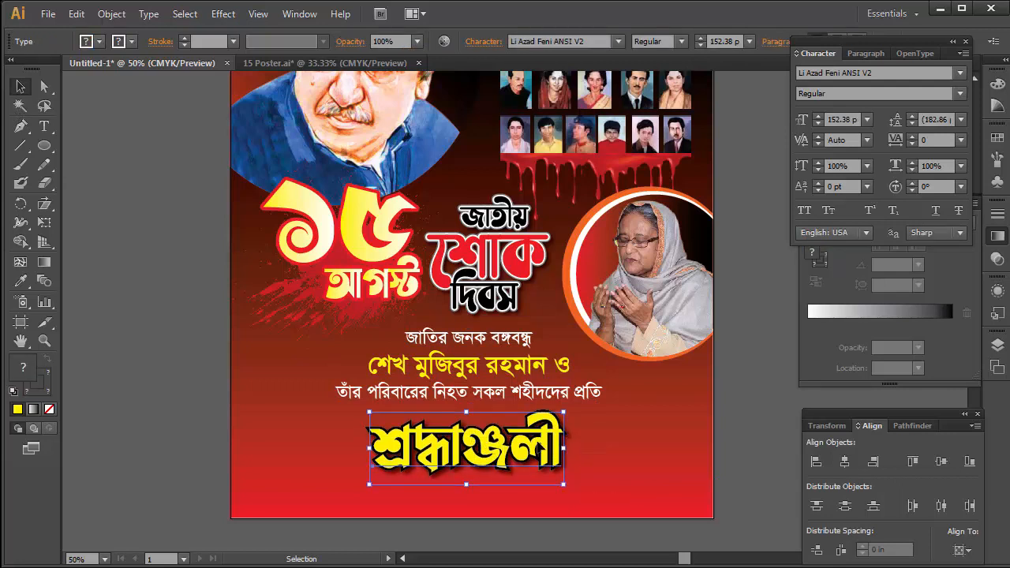
left_click_drag(542, 448, 541, 441)
left_click(623, 452)
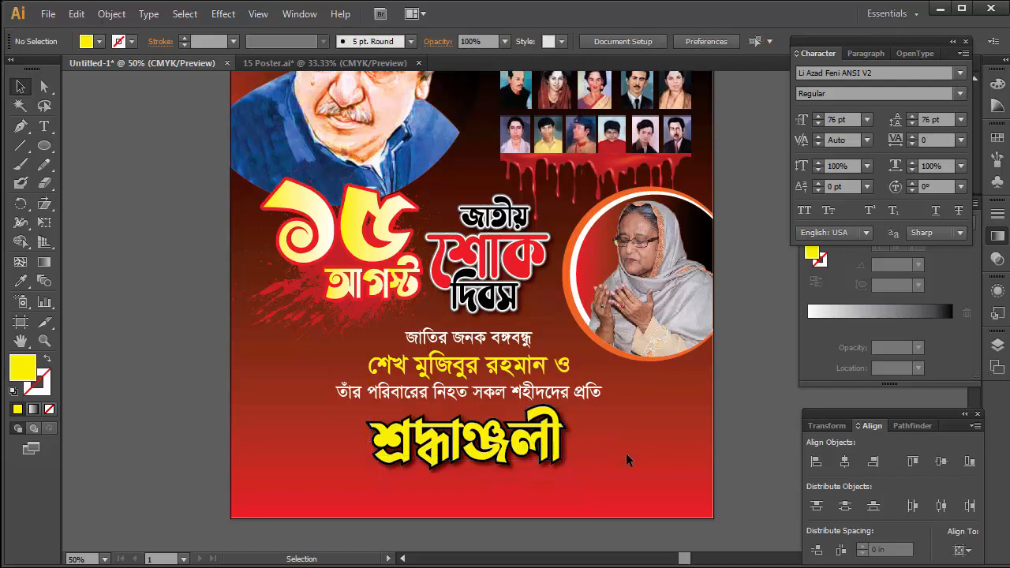
key("ctrl+minus")
key("Tab")
left_click_drag(526, 313, 477, 453)
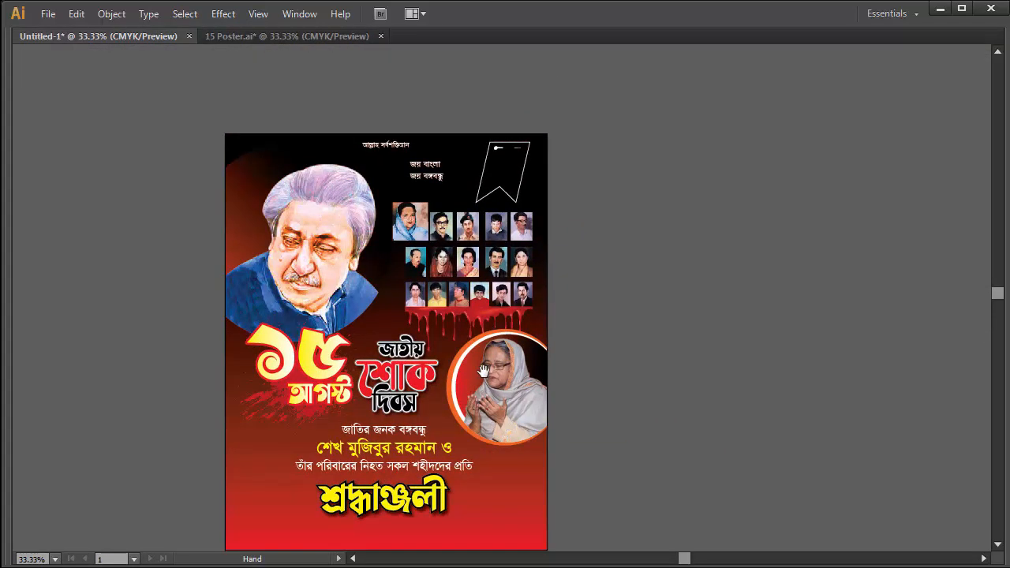
Step: Duplicate the gradient background rectangle in front and shorten the copy to a thin strip along the poster's bottom edge
left_click_drag(430, 381, 431, 347)
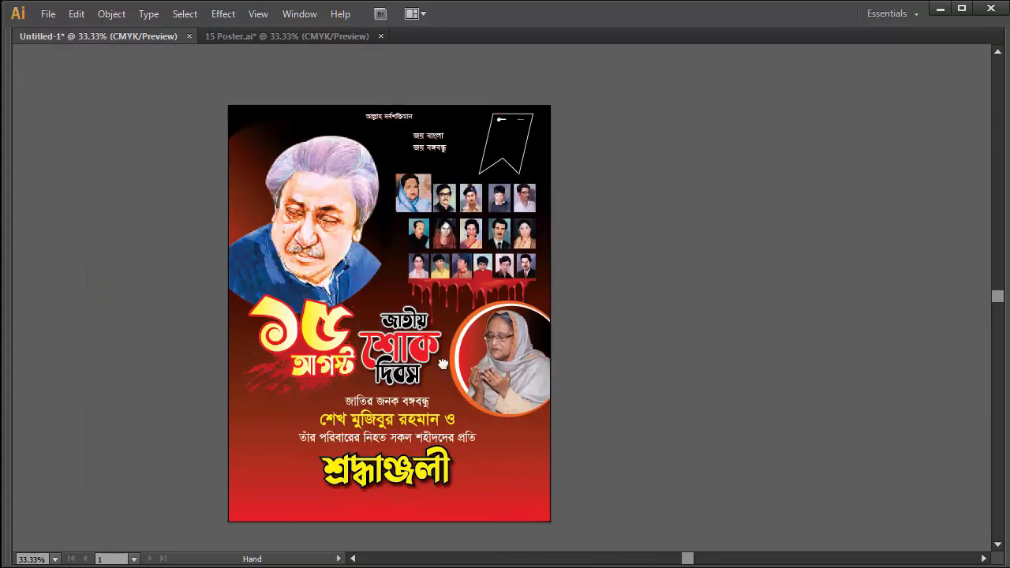
left_click_drag(352, 360, 432, 348)
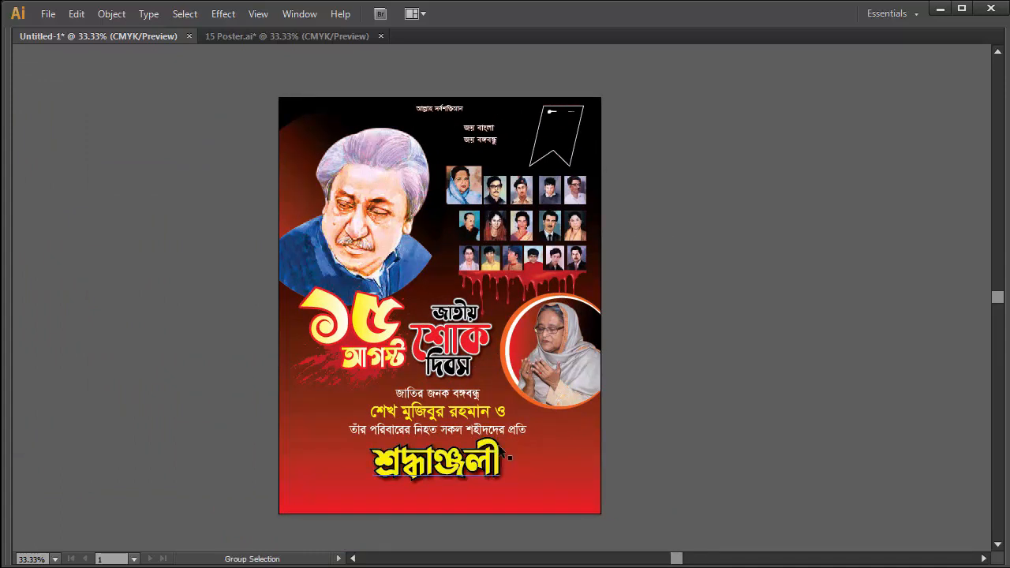
left_click(498, 446)
left_click(651, 432)
left_click_drag(542, 478, 631, 482)
key("ctrl+z")
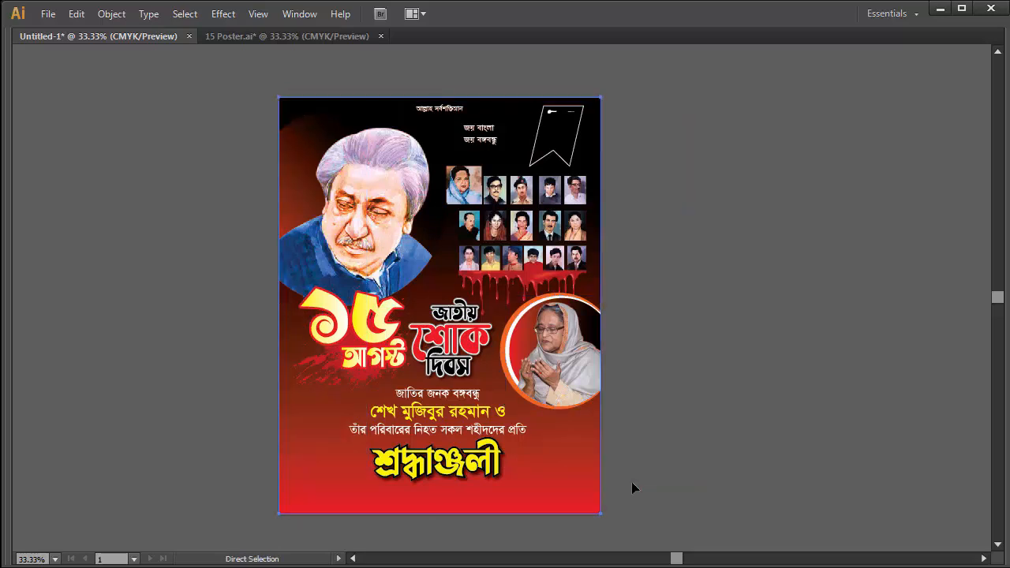
left_click_drag(439, 97, 449, 486)
key("Tab")
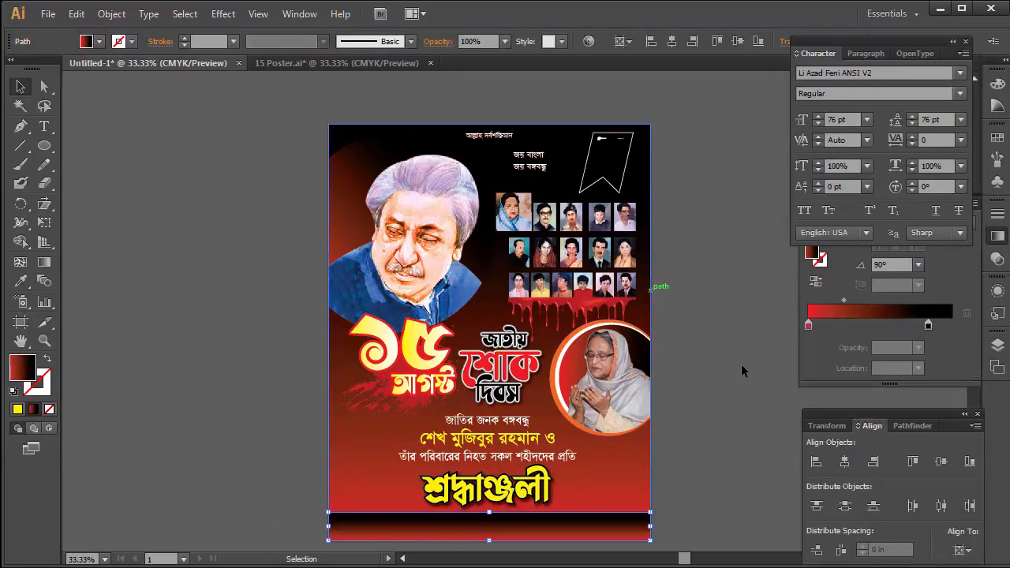
Step: Fill the strip at the poster's bottom edge with solid black and deselect it
left_click(99, 41)
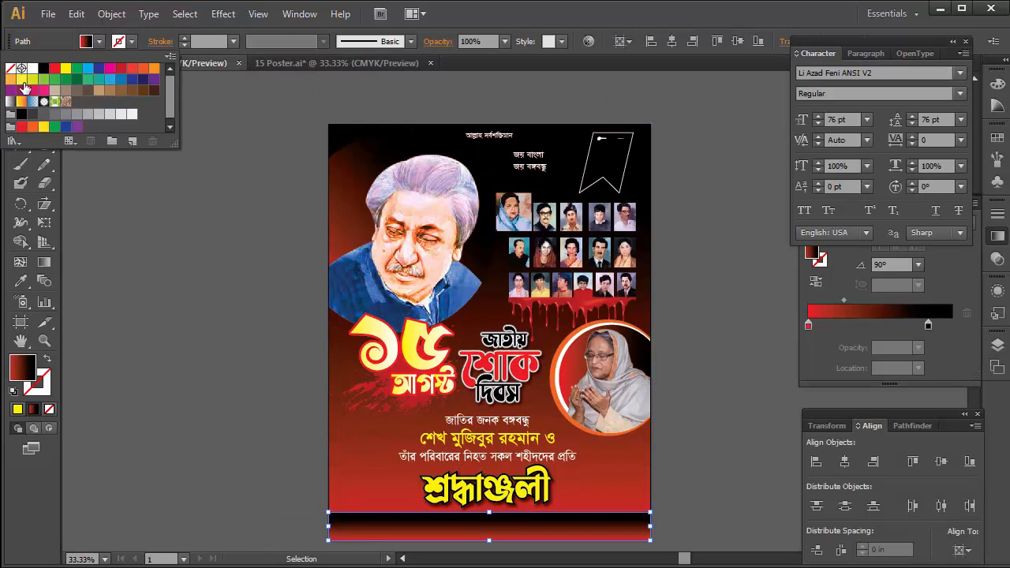
left_click(42, 71)
left_click(705, 316)
left_click(709, 300)
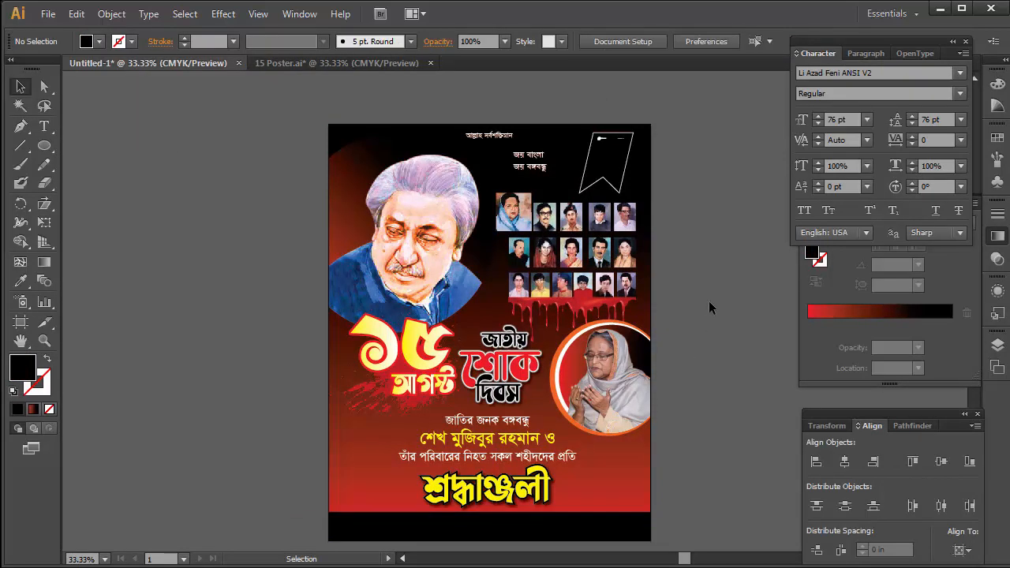
Step: Add a new line of text, শ্রদ্ধান্তে-এস.কে উচ্চ বিদ্যালয়, in the empty area below the poster
key("Tab")
scroll(556, 335, "down", 5)
key("Tab")
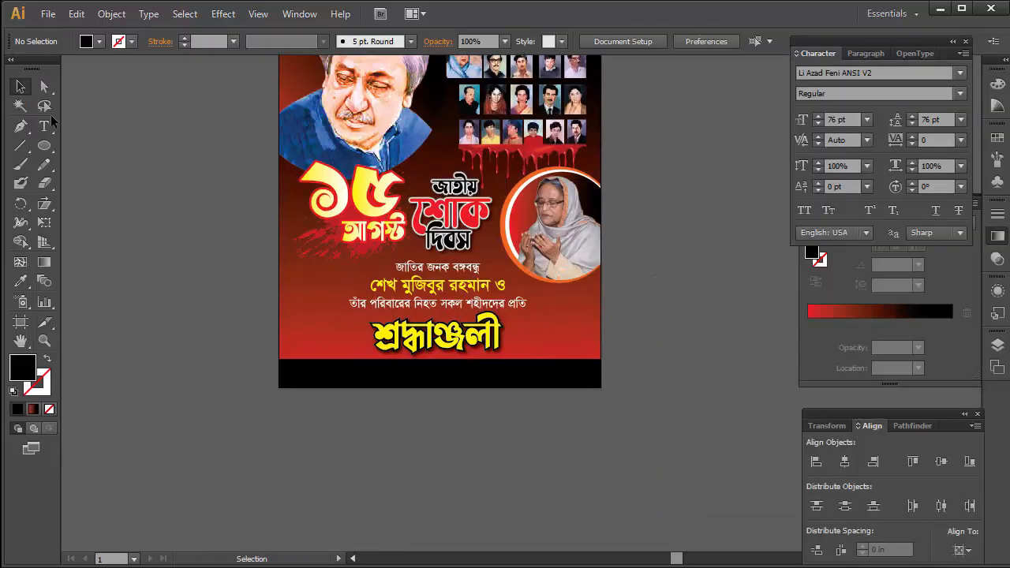
left_click(45, 128)
left_click(267, 440)
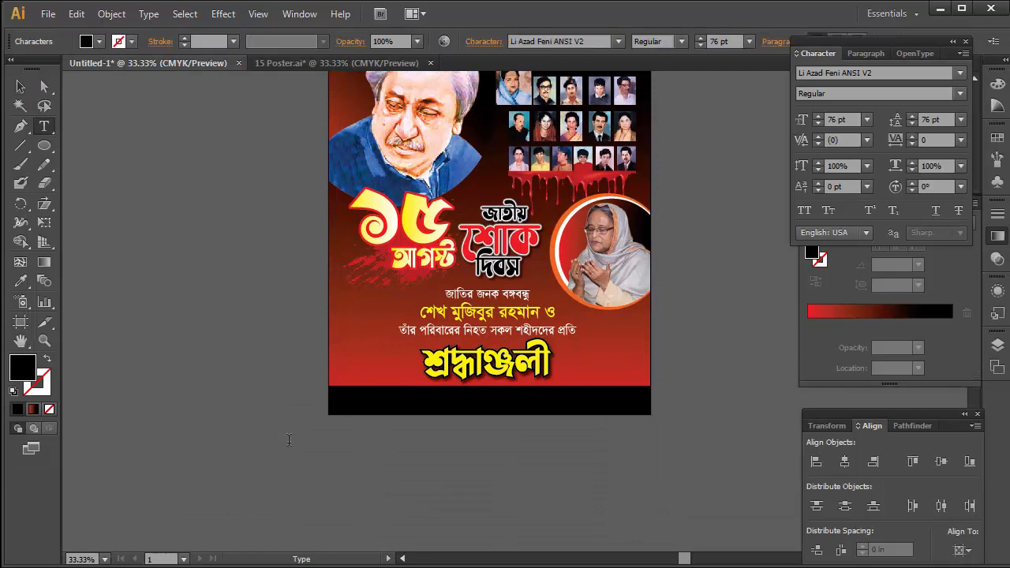
type("শুভ")
key("ctrl+a")
type("শ্র")
Step: Place the footer text on the black strip at 64.15 pt and nudge it slightly up
left_click_drag(387, 442, 523, 406)
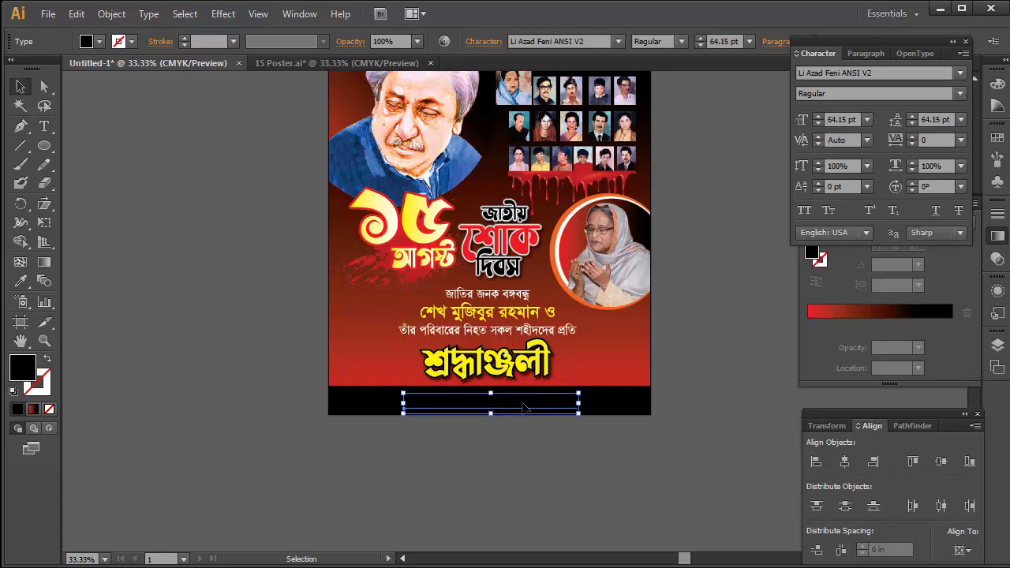
key("Up")
key("Up")
key("Up")
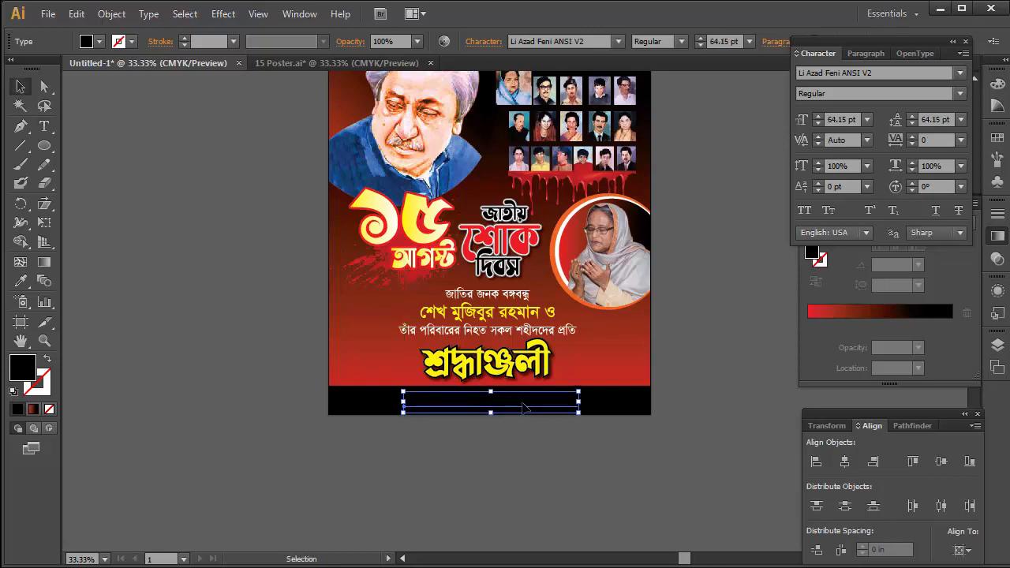
Step: Set the footer text's font to SutonnyMJ and its fill to white
left_click(577, 41)
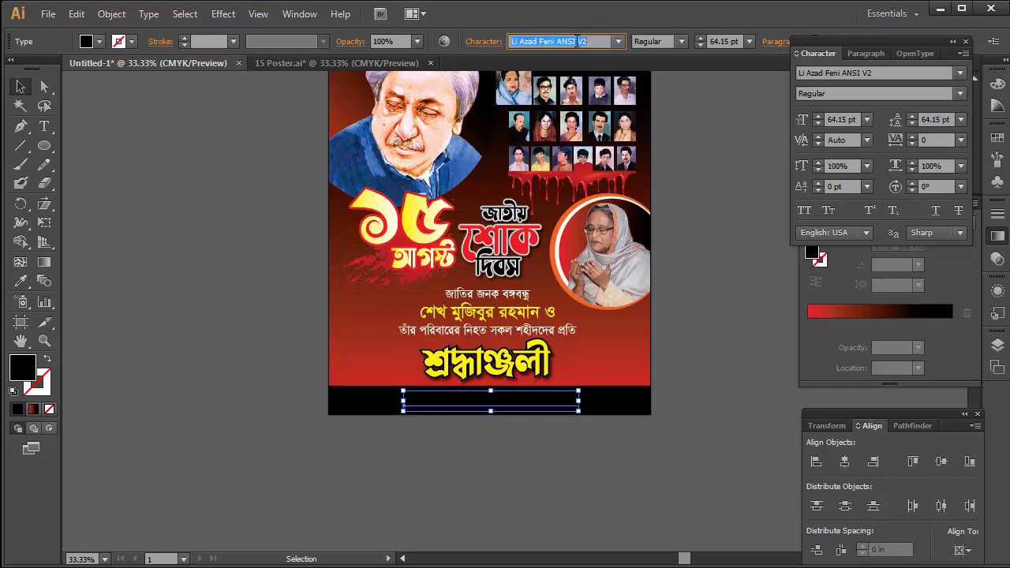
type("Yeamin 71")
type("SutonnyMJ")
key("Return")
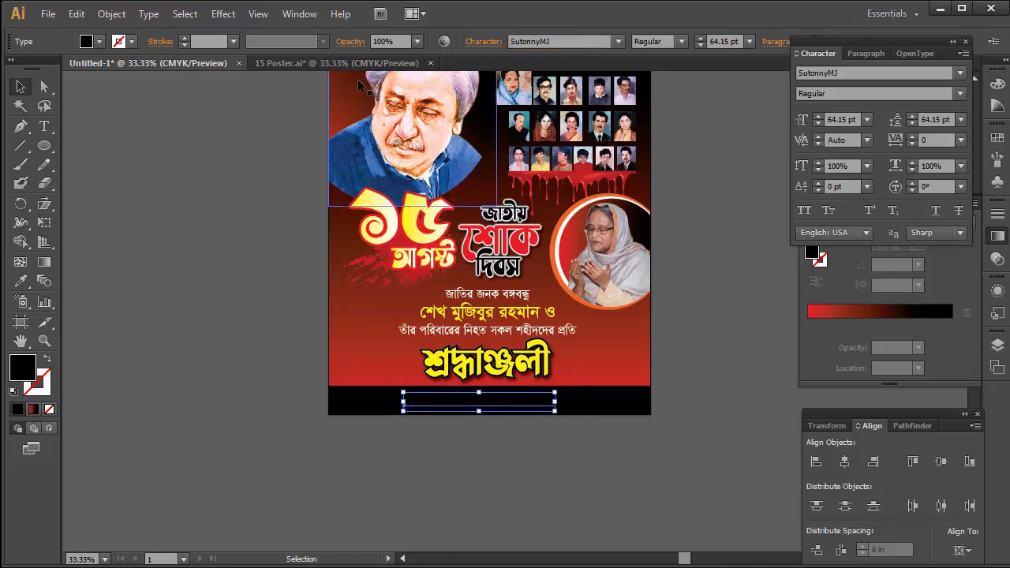
left_click(98, 41)
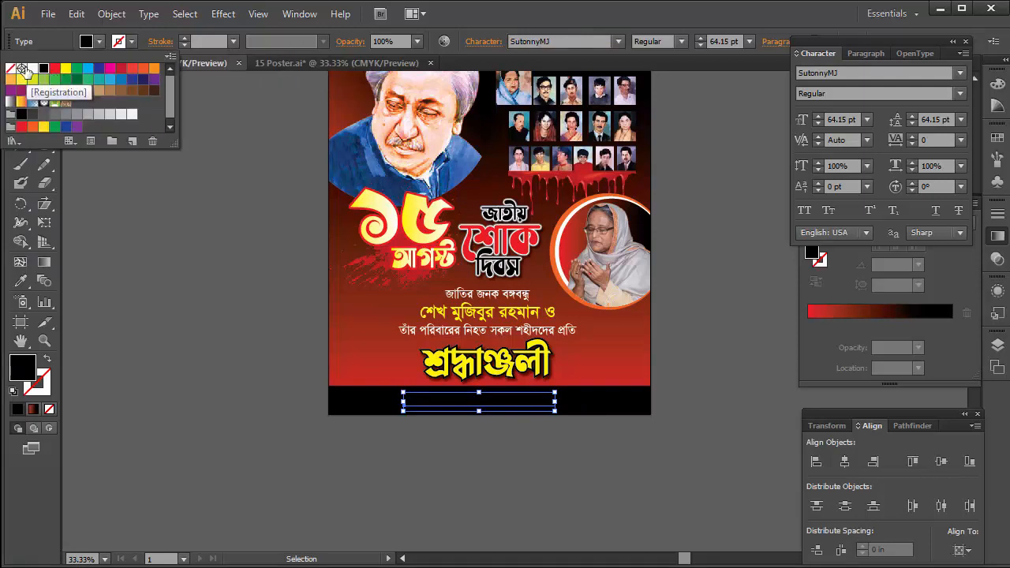
left_click(33, 68)
left_click(543, 463)
Step: Move the footer text closer to the middle of the black strip and set its style to Bold
left_click(486, 332, "ctrl")
left_click(487, 332, "ctrl")
left_click_drag(598, 426, 525, 384)
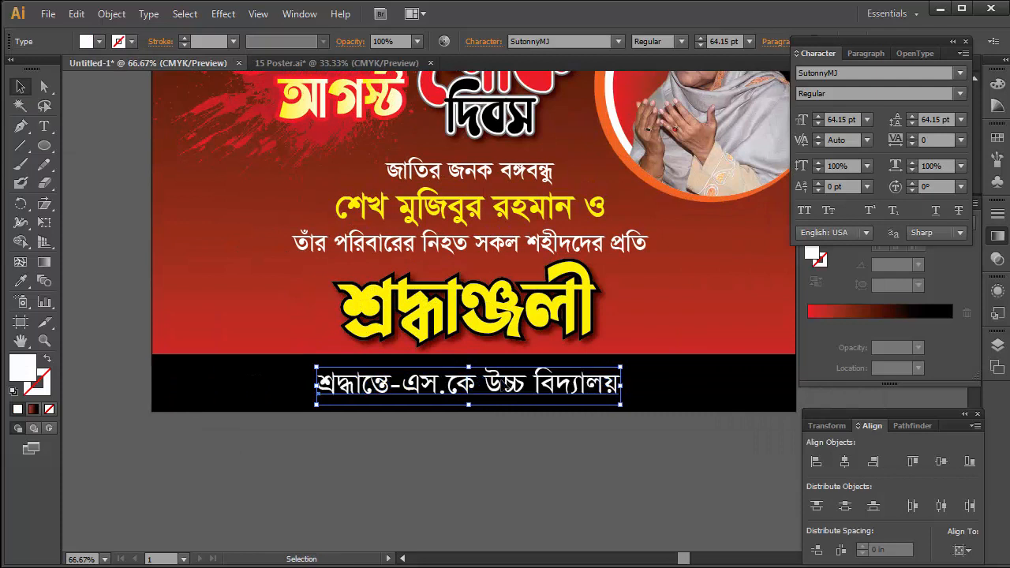
left_click(660, 43)
left_click(655, 93)
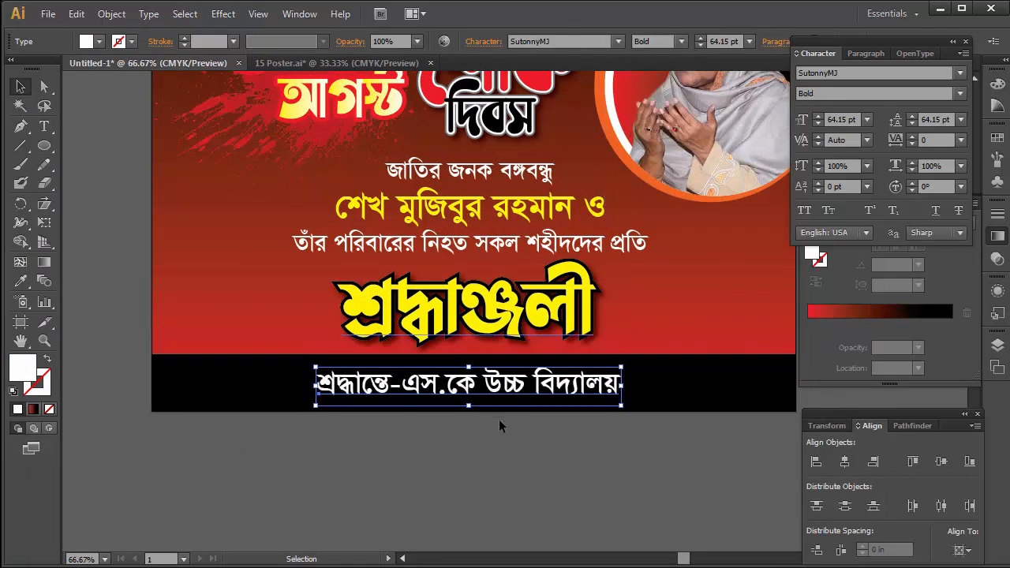
Step: Try to insert a space between এস. and কে in the footer text
double_click(464, 392)
key("shift+Left")
type("c")
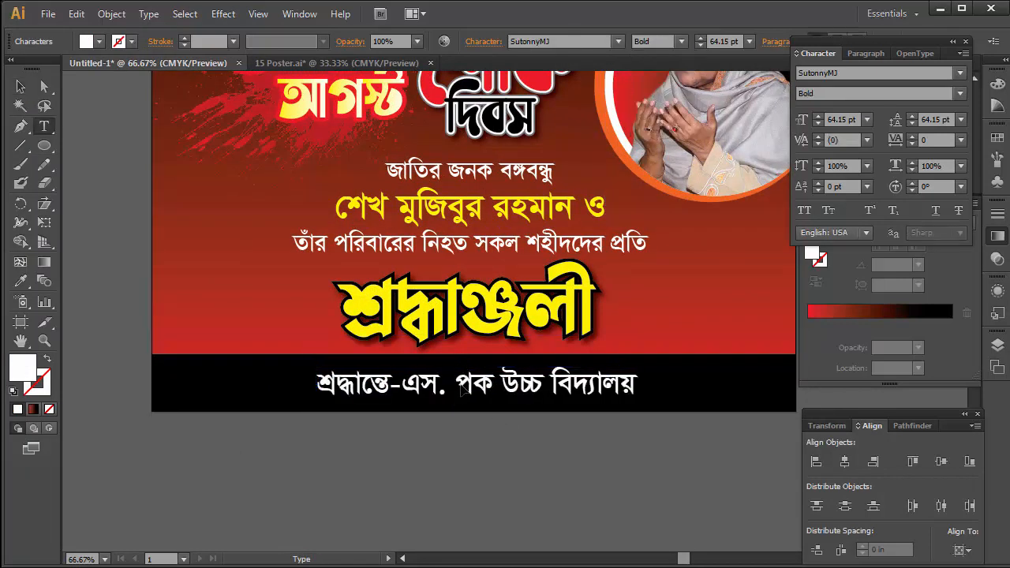
key("shift+Right")
key("ctrl+alt+b")
type("c")
key("shift+Left")
type("c")
key("Left")
key("BackSpace")
key("BackSpace")
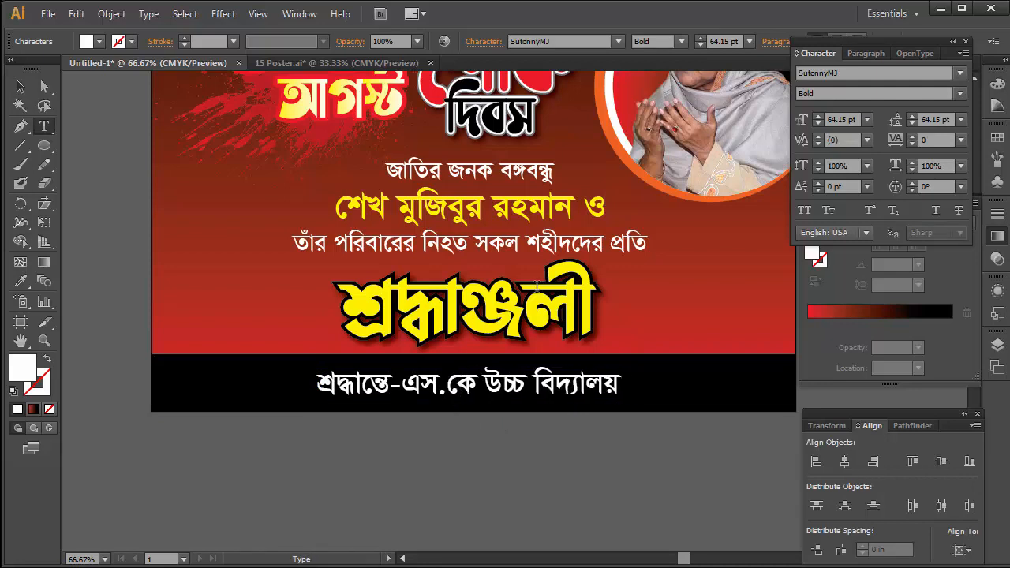
Step: Shift the footer text slightly right to centre it in the black strip, and view the whole poster
left_click(21, 86)
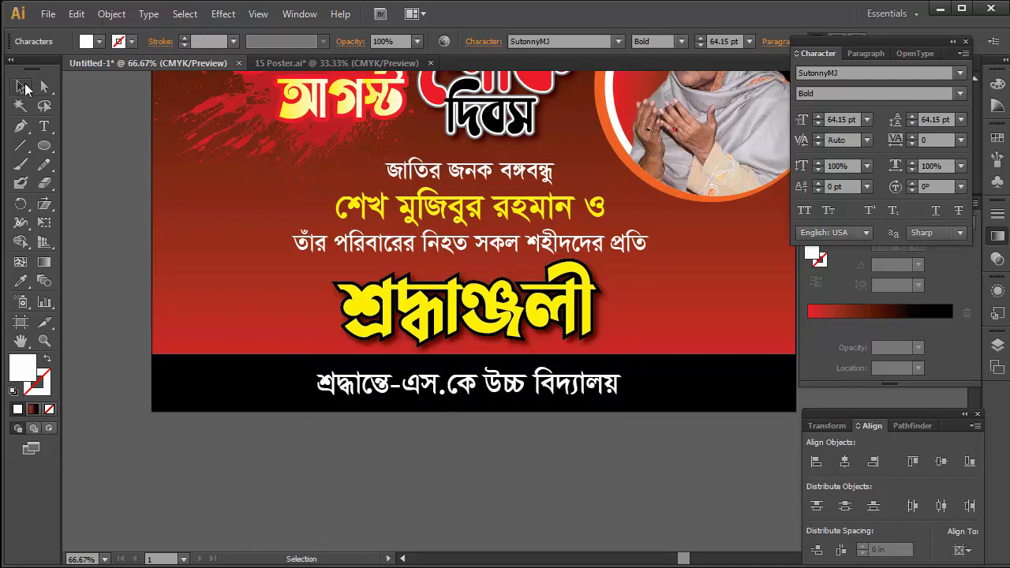
left_click(552, 472)
mouse_move(535, 379)
left_mouse_down()
mouse_move(557, 379)
mouse_move(548, 383)
left_mouse_up()
left_click(540, 354)
left_click(540, 286, "ctrl+alt")
left_click(541, 287, "ctrl+alt")
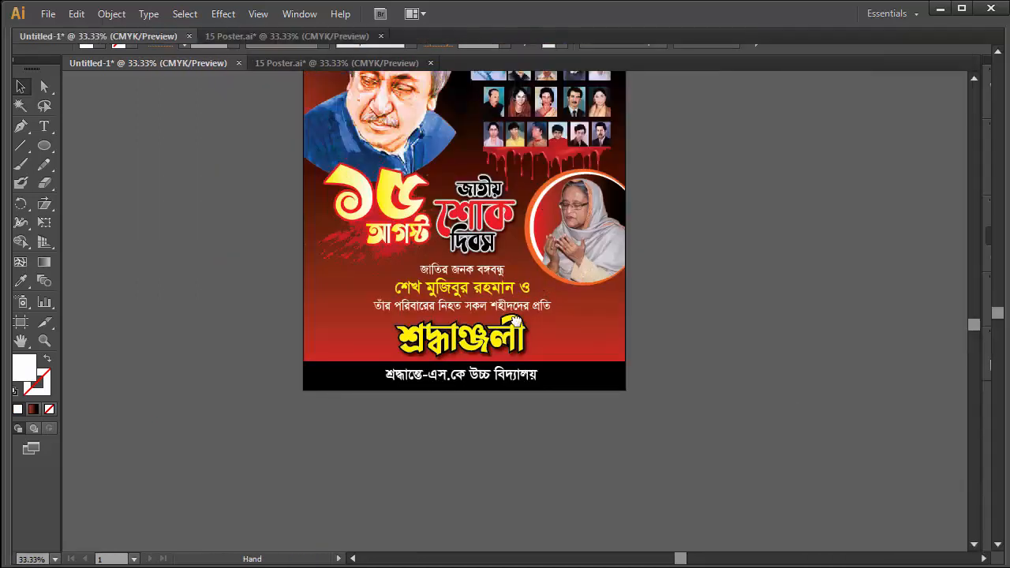
key("Tab")
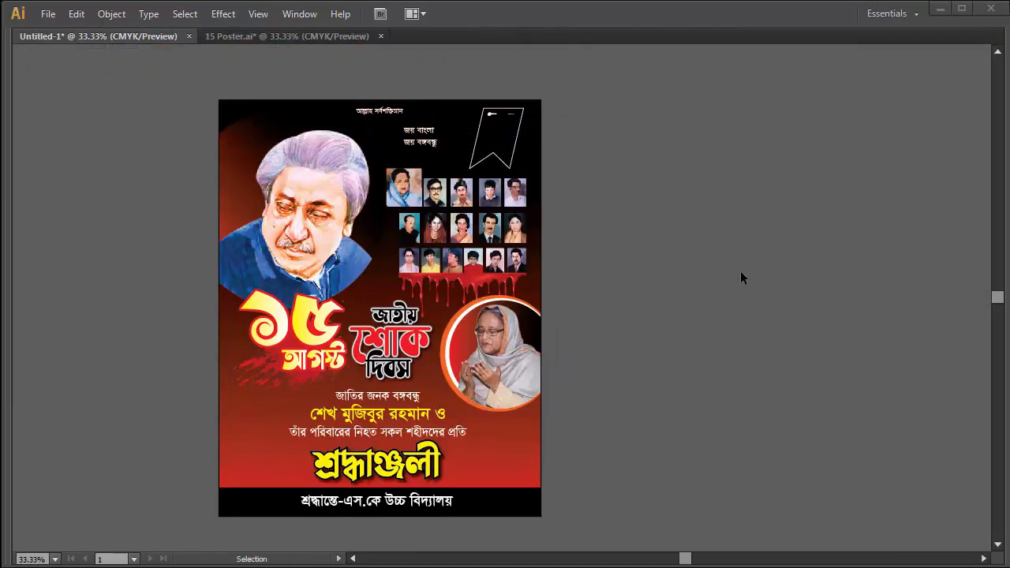